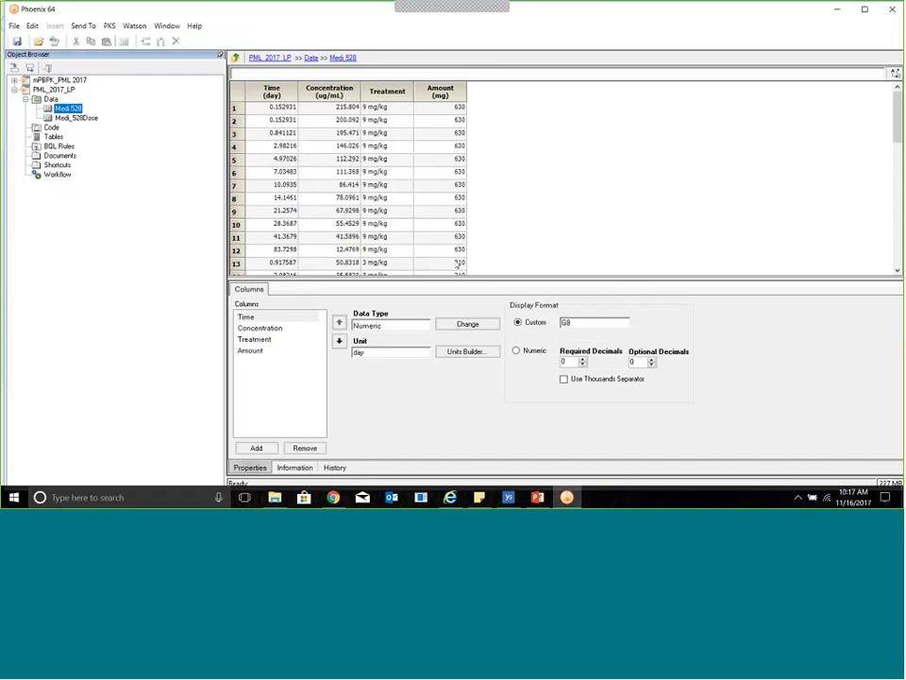
- Look at the Medi_528Dose worksheet and create an XY Plot from the Medi 528 worksheet
click(84, 119)
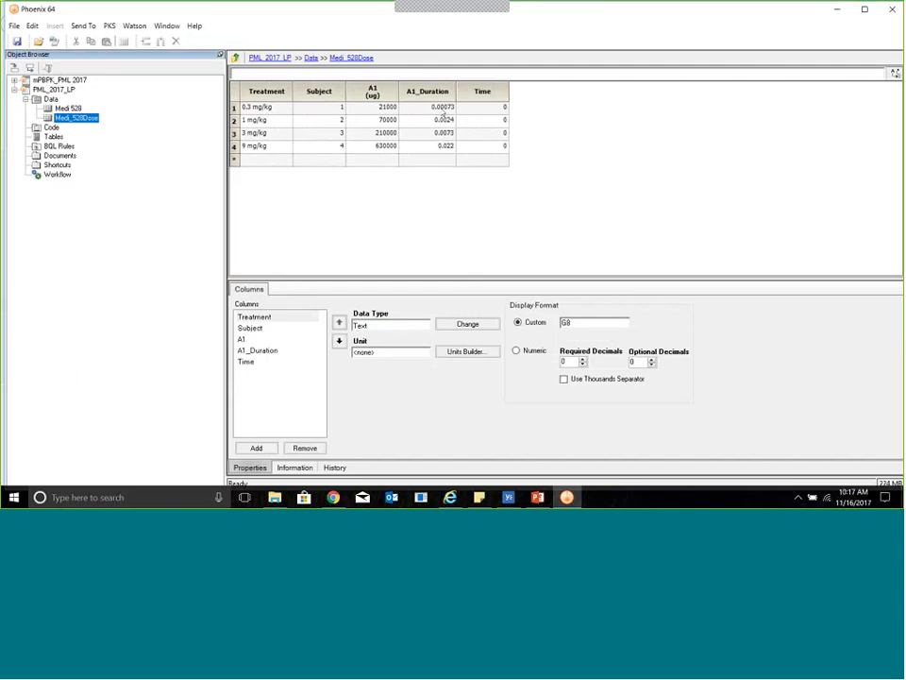
click(75, 109)
right_click(76, 109)
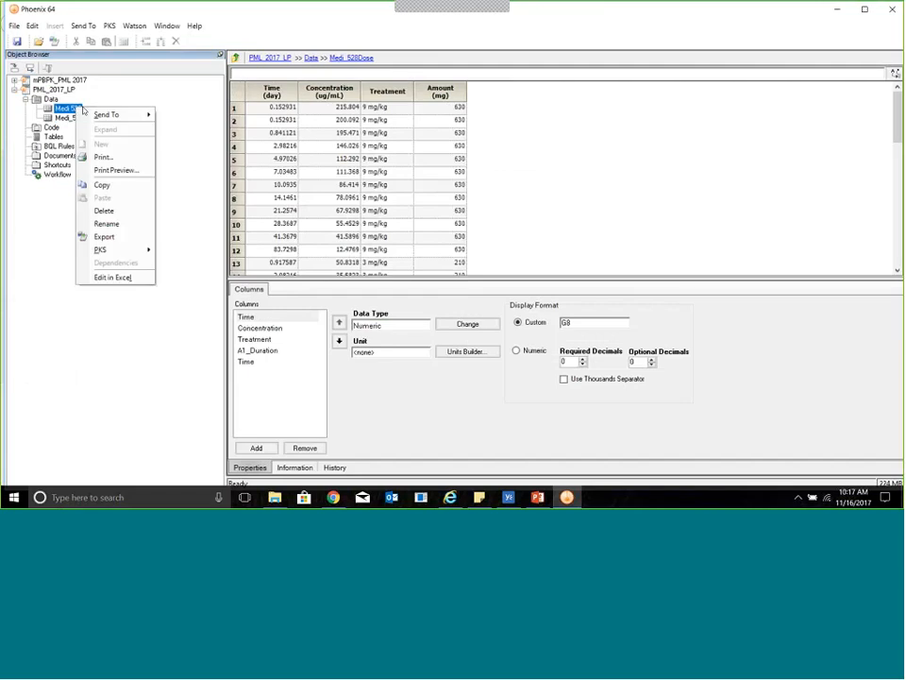
mouse_move(105, 115)
mouse_move(201, 141)
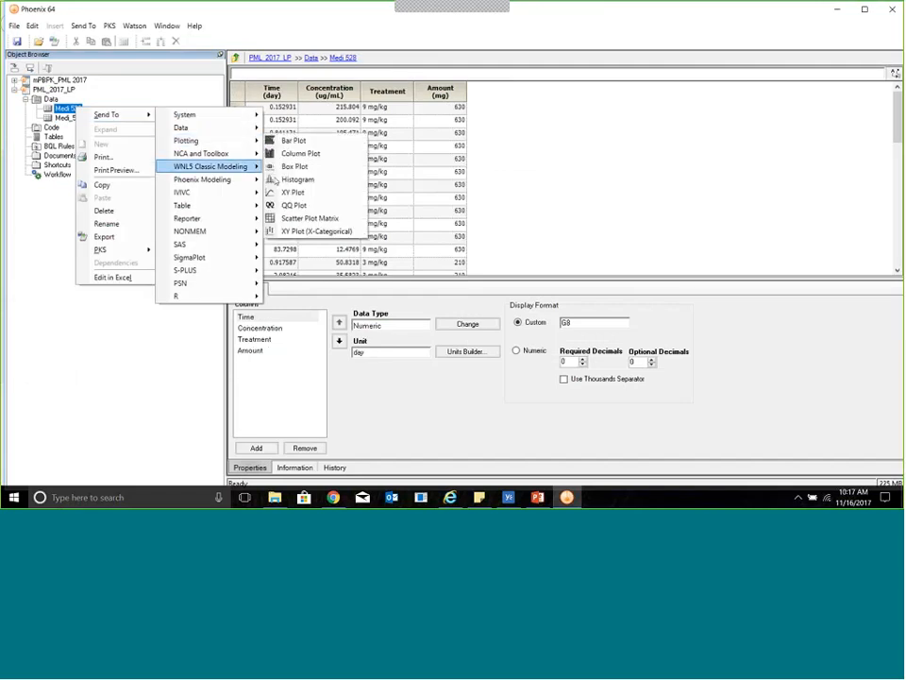
click(290, 192)
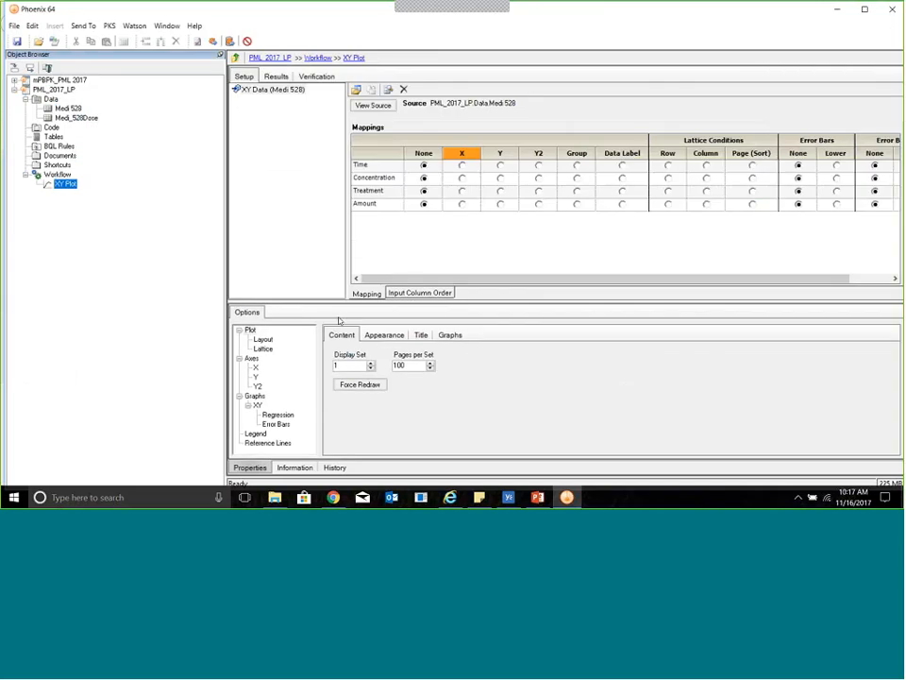
- Map Time to X, Concentration to Y and Treatment to Page (Sort) for the XY plot
click(462, 165)
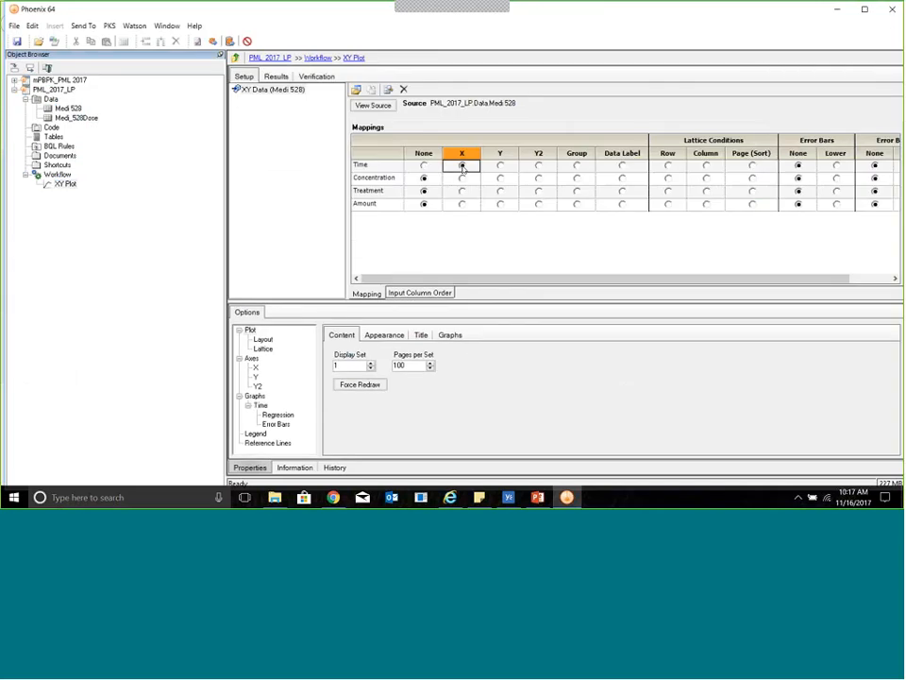
click(500, 178)
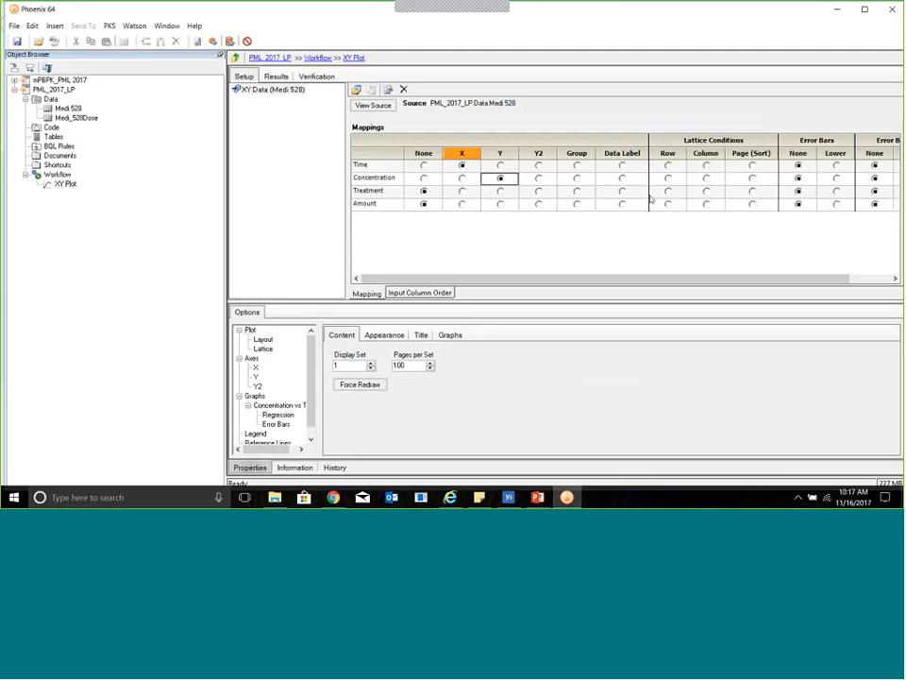
click(753, 191)
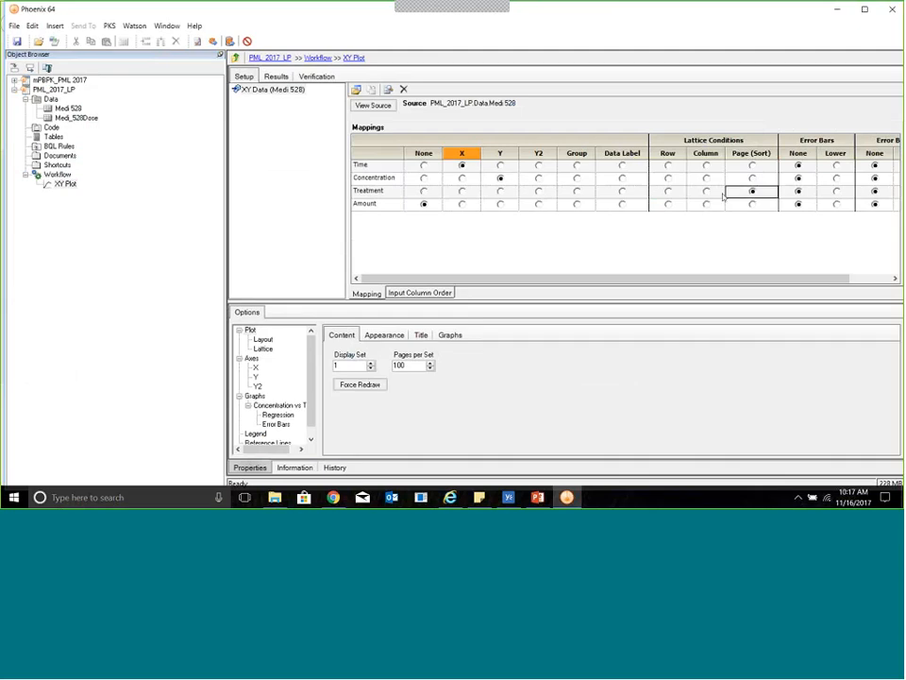
- Set the line weight of the Concentration vs Time graph to 2
click(278, 405)
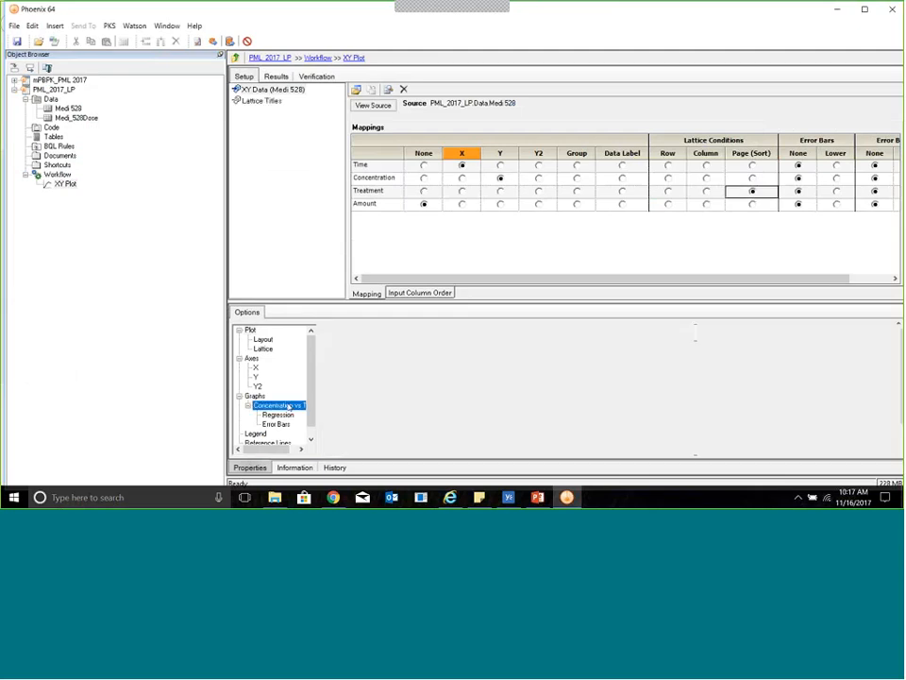
click(442, 335)
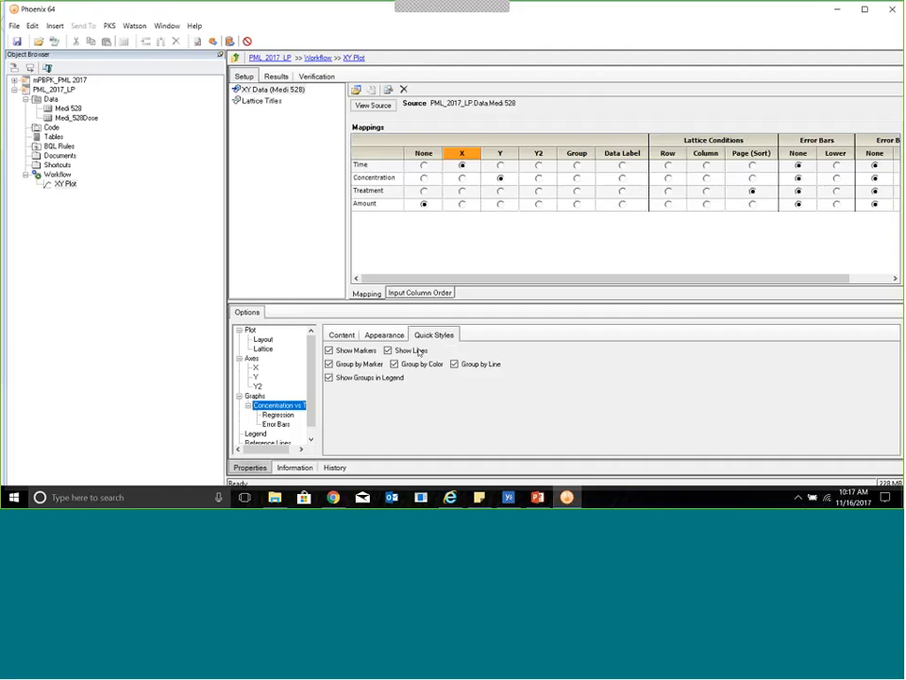
click(384, 335)
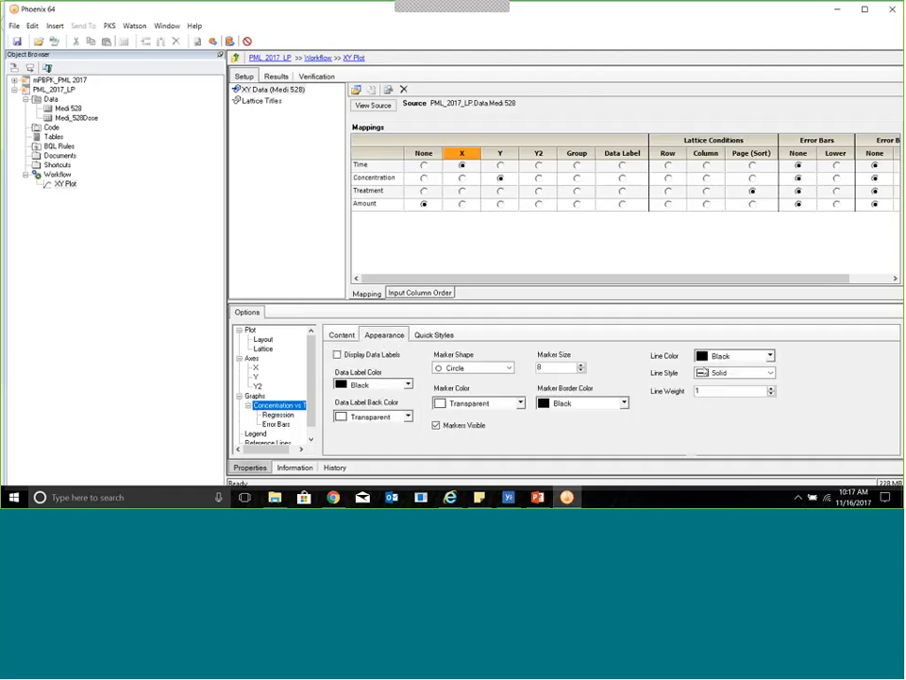
click(771, 388)
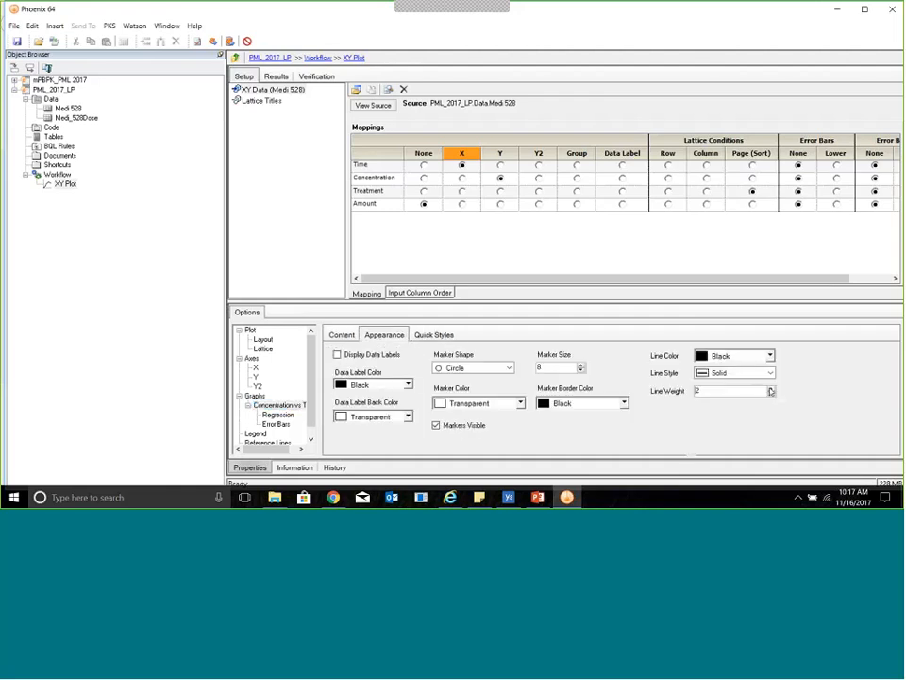
- Execute the XY plot and set its Y axis range to AutoScale Best
click(213, 42)
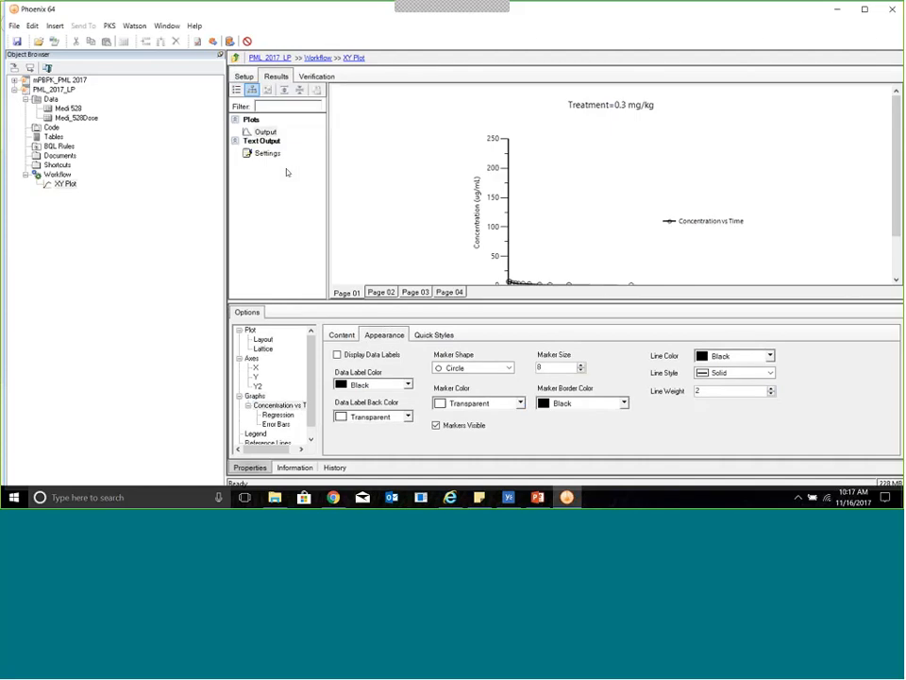
click(255, 376)
click(422, 380)
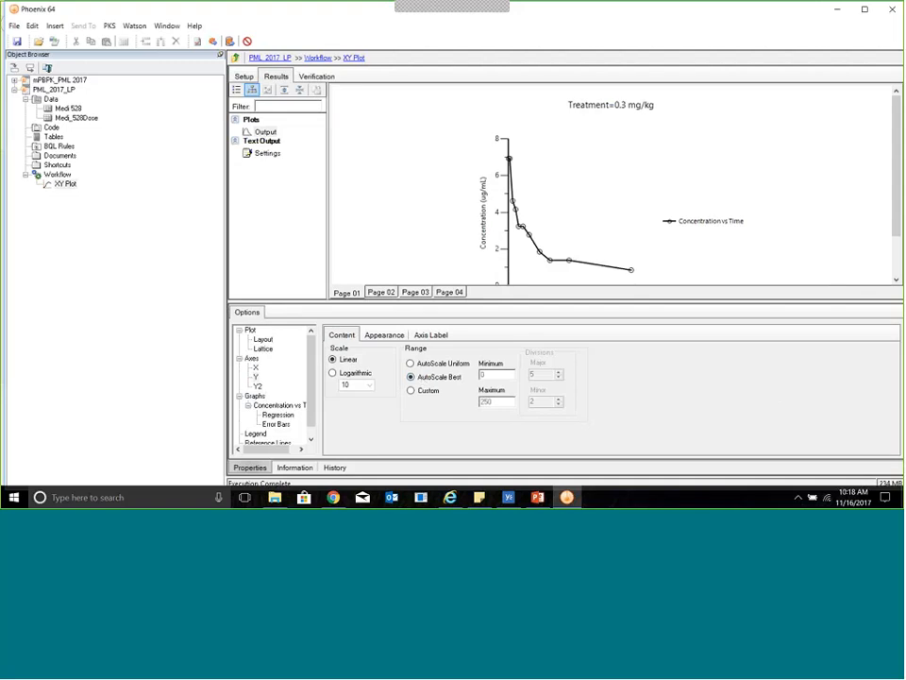
- Remap Treatment from Page (Sort) to Group and execute the XY plot again
click(243, 77)
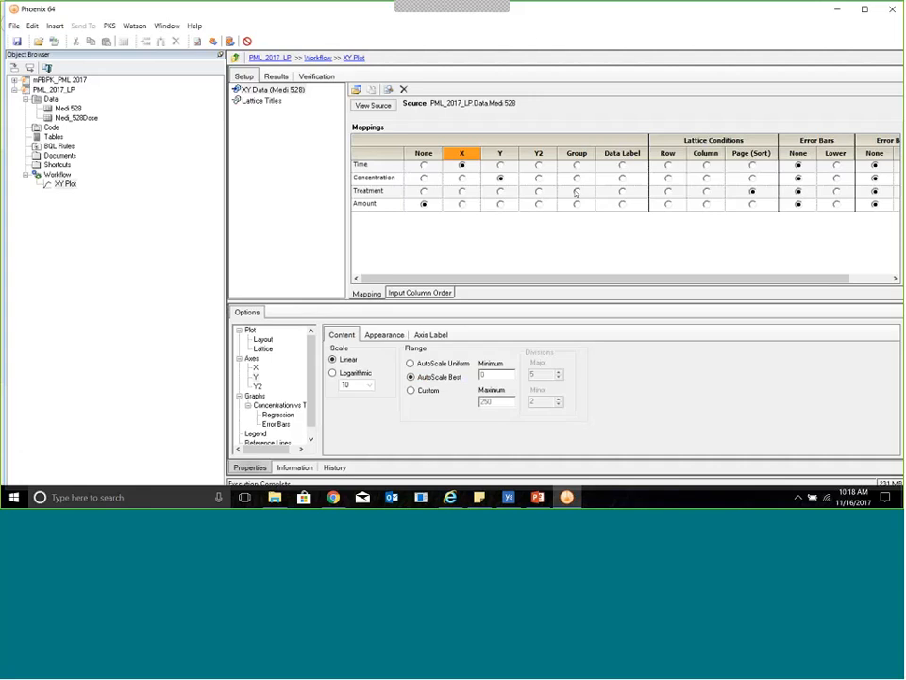
click(576, 193)
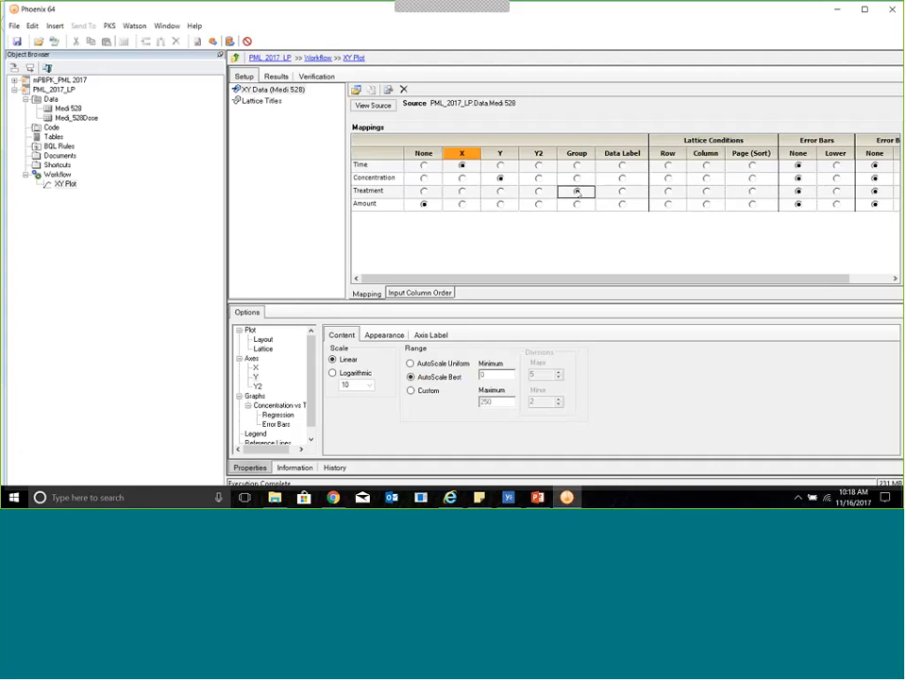
click(213, 42)
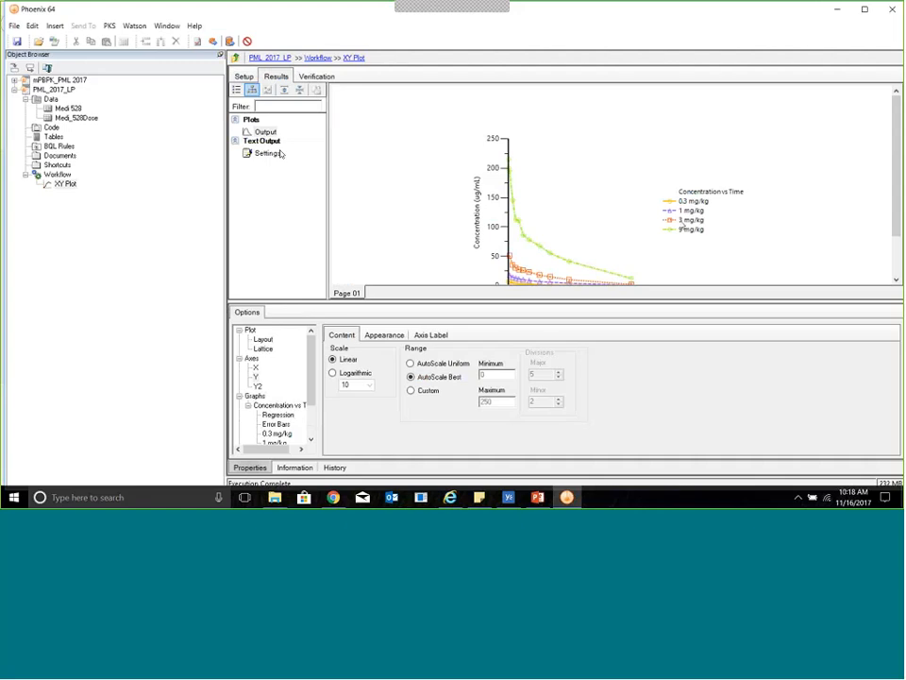
- Switch the plot's Y axis to a logarithmic scale and view the whole curve set
scroll(623, 225, down, 1)
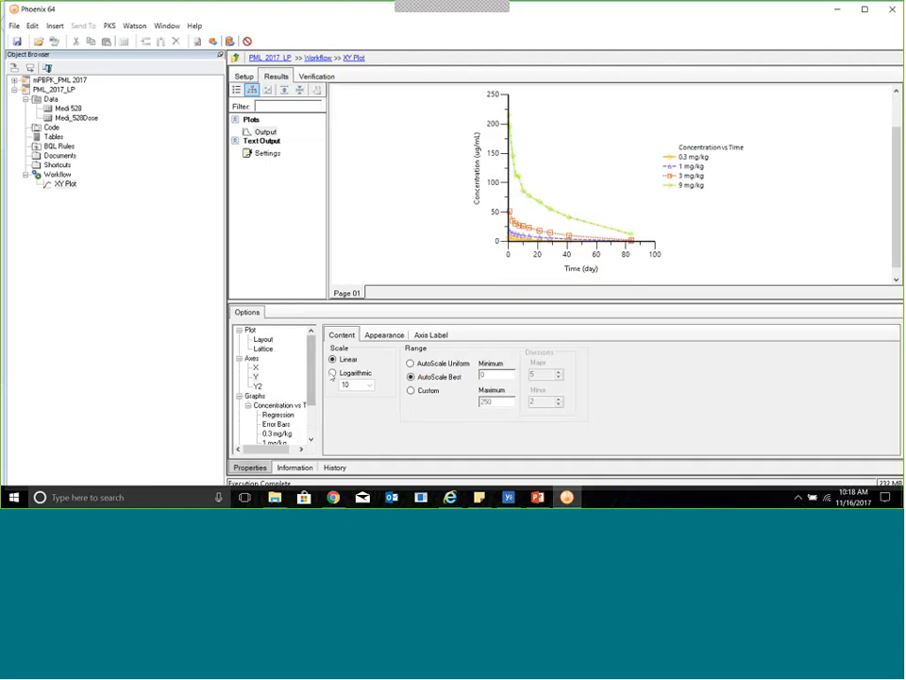
click(333, 372)
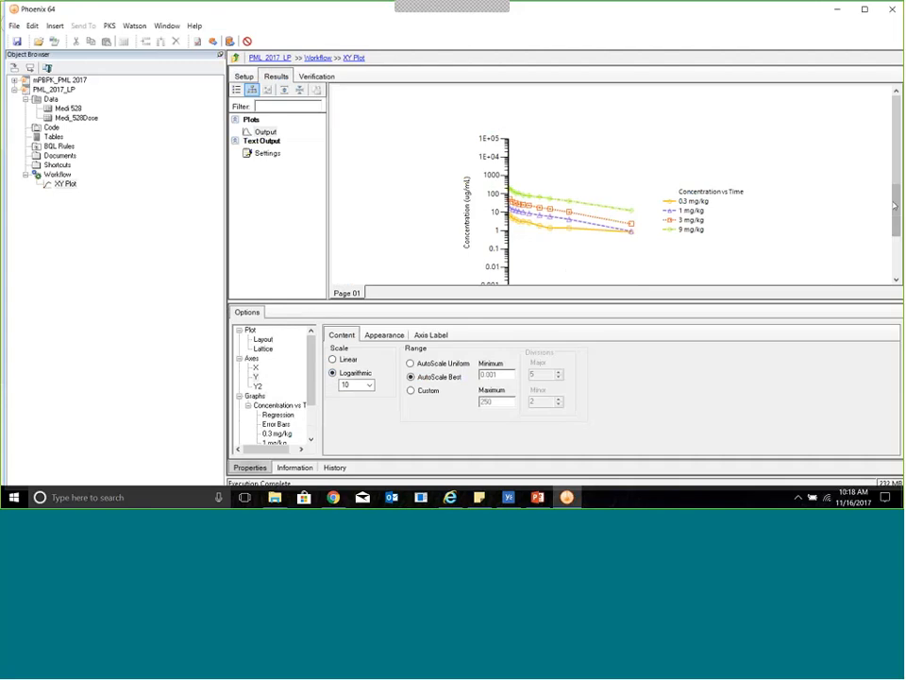
drag(900, 229, 900, 258)
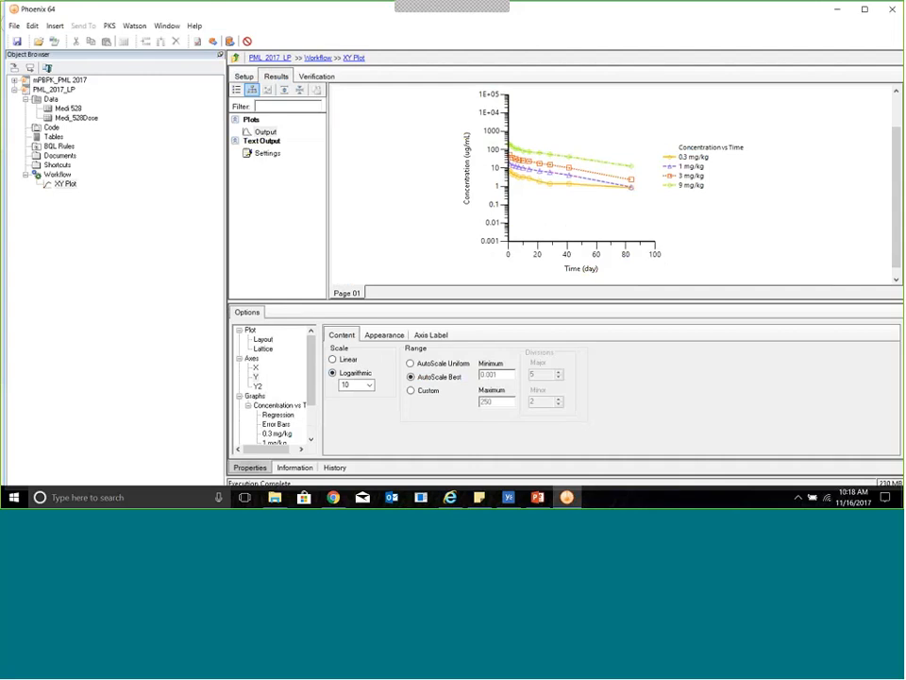
- Create a Phoenix Model object from the Medi 528 worksheet
click(69, 109)
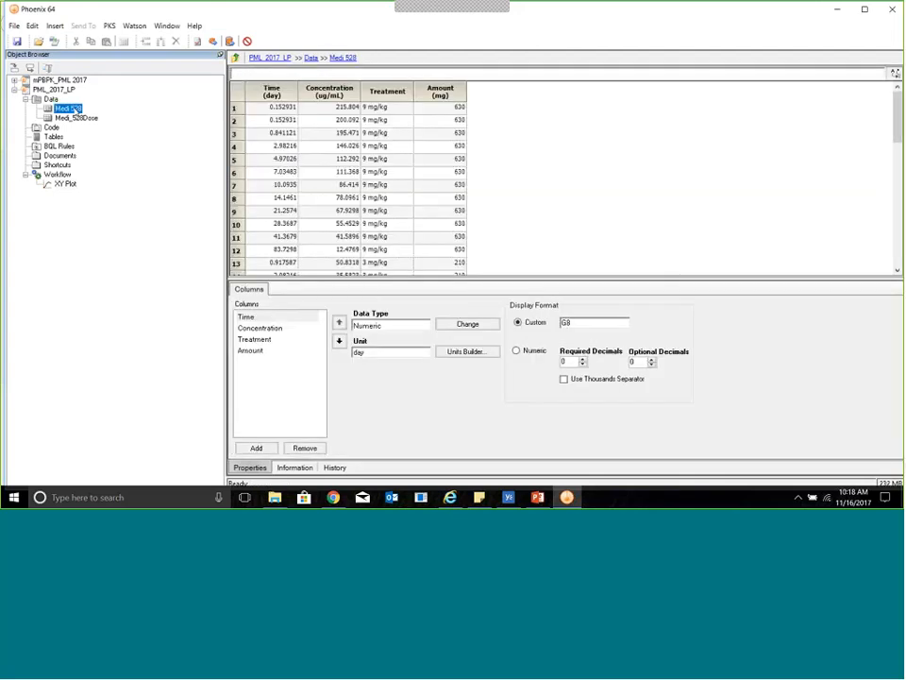
right_click(76, 110)
mouse_move(114, 116)
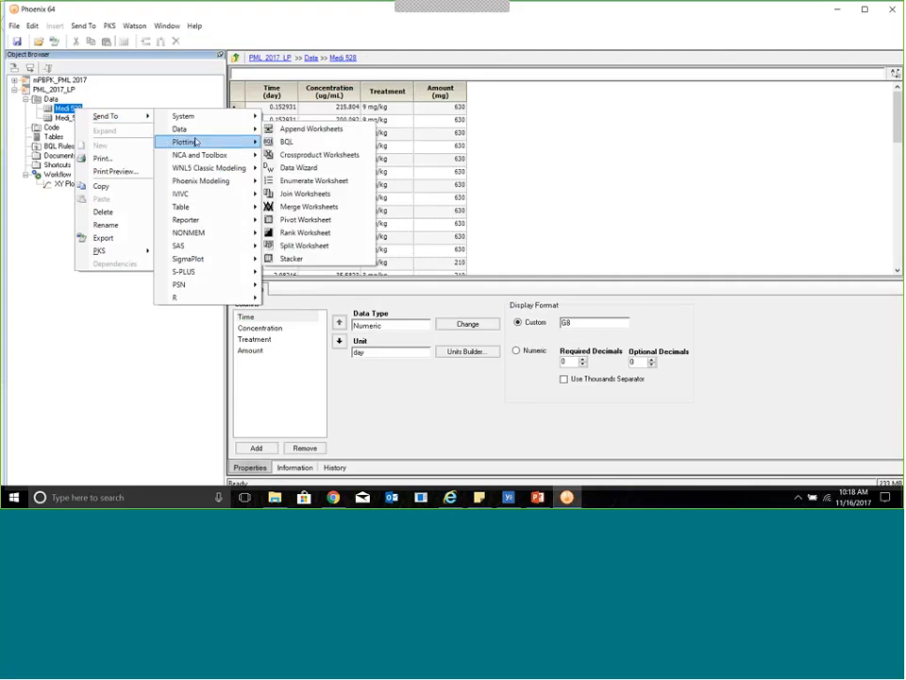
mouse_move(203, 180)
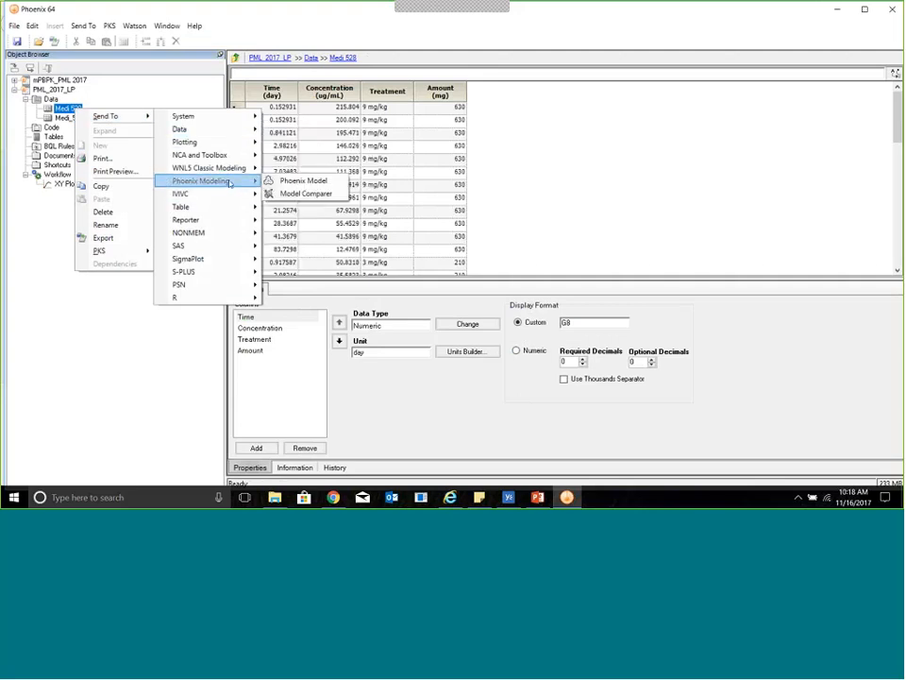
click(313, 181)
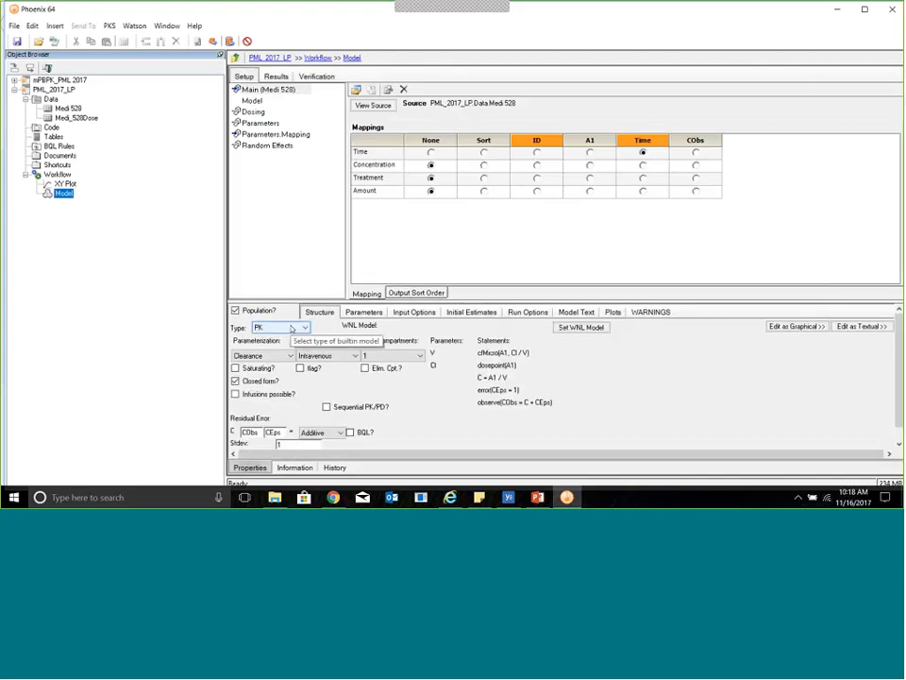
- Configure the PK model with 3 compartments, a multiplicative residual error and the closed form turned off
click(390, 356)
click(376, 380)
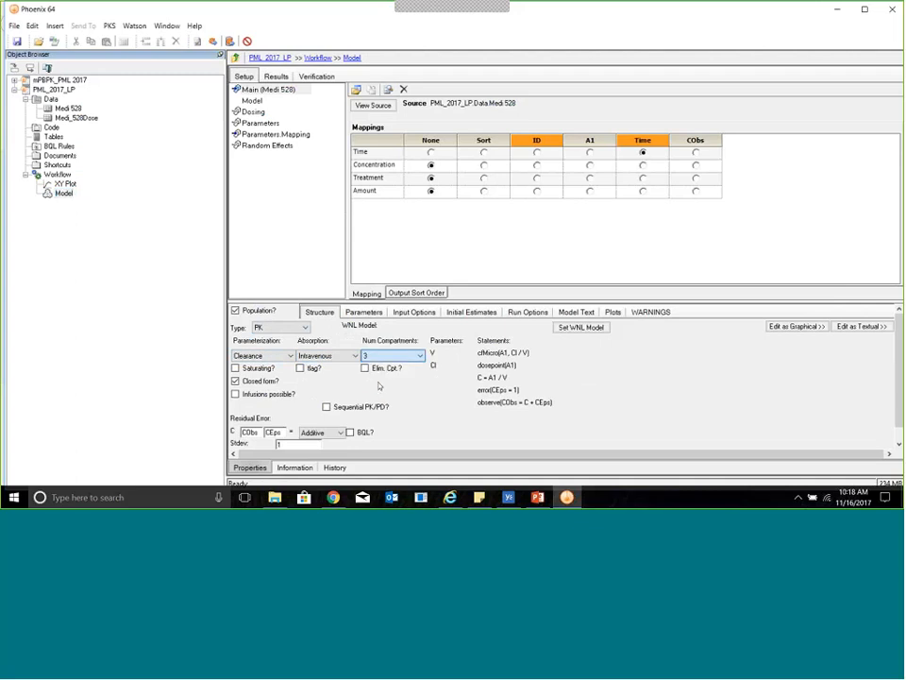
click(324, 432)
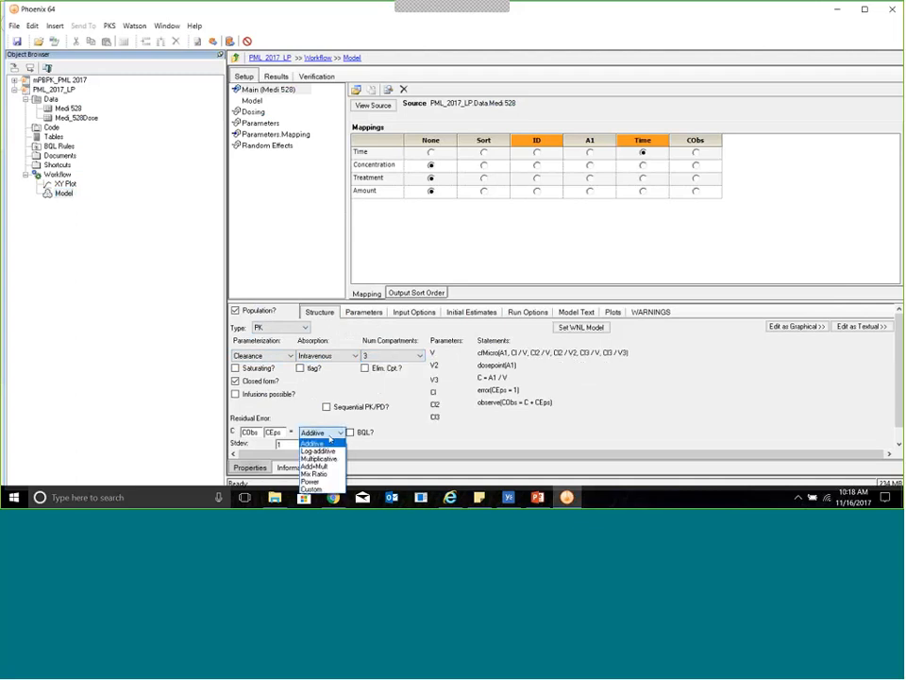
click(319, 458)
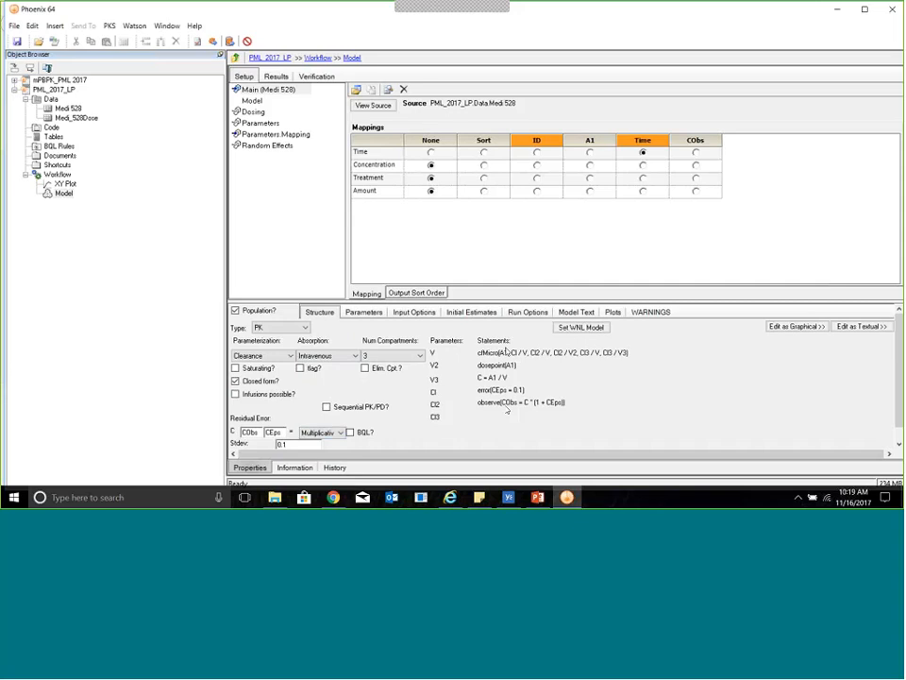
click(236, 381)
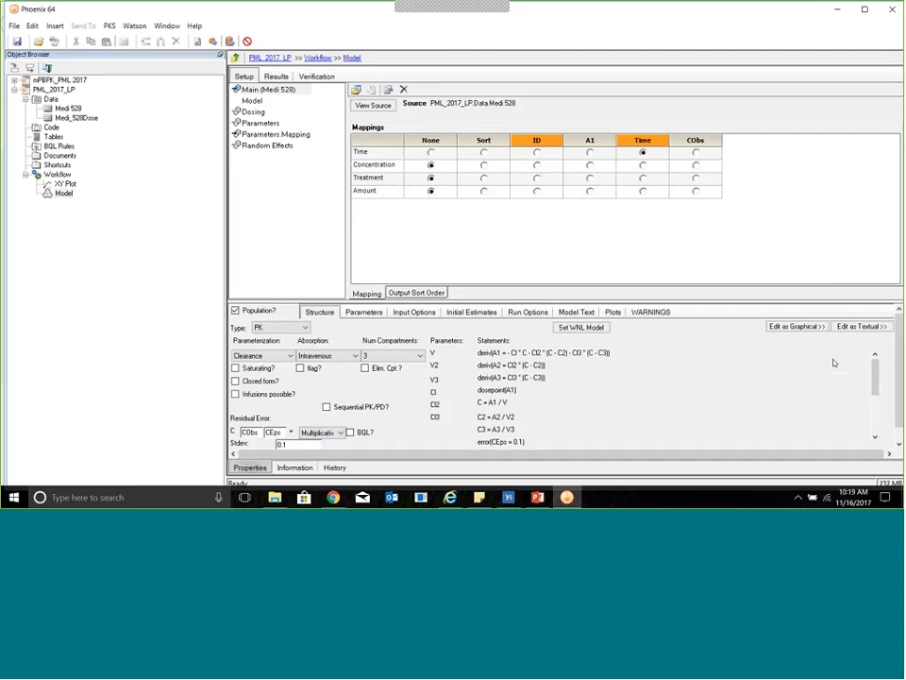
- Convert the built-in model to an editable graphical model and move the whole diagram to the middle of the canvas
click(795, 327)
click(454, 272)
drag(423, 92, 596, 227)
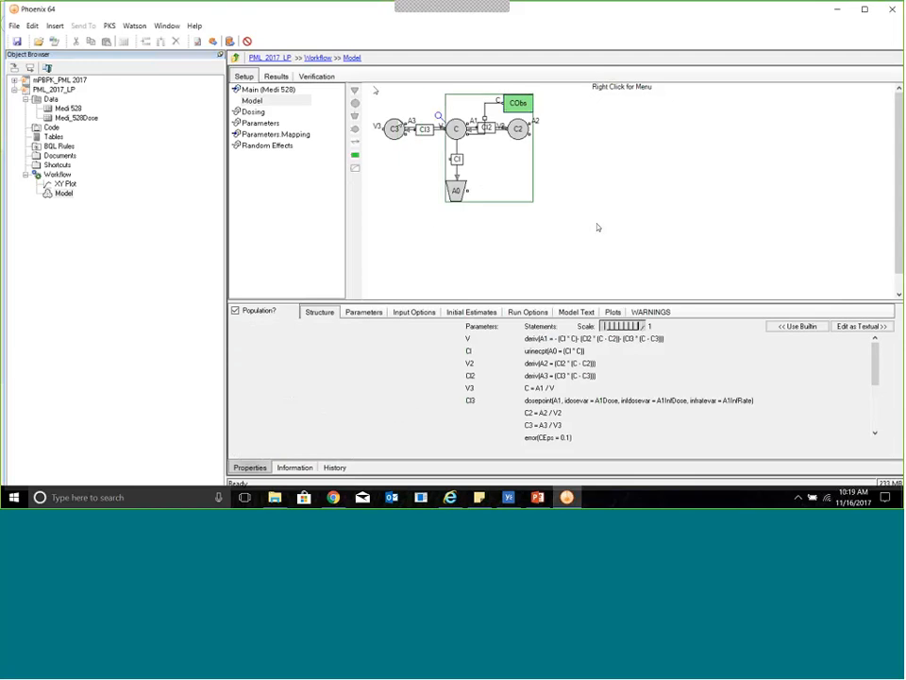
click(367, 91)
drag(366, 90, 579, 211)
drag(464, 113, 552, 133)
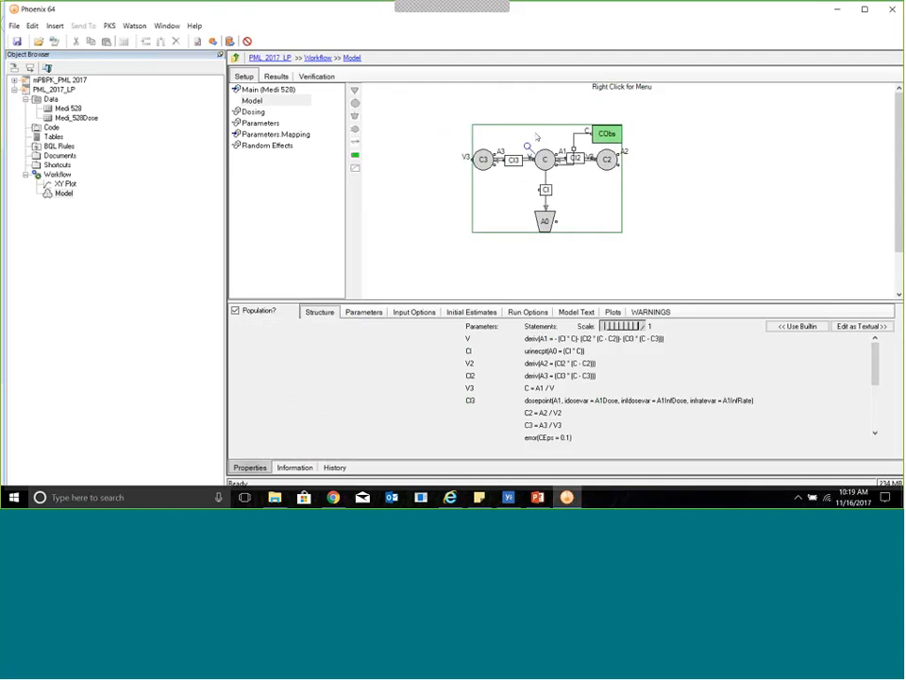
click(670, 217)
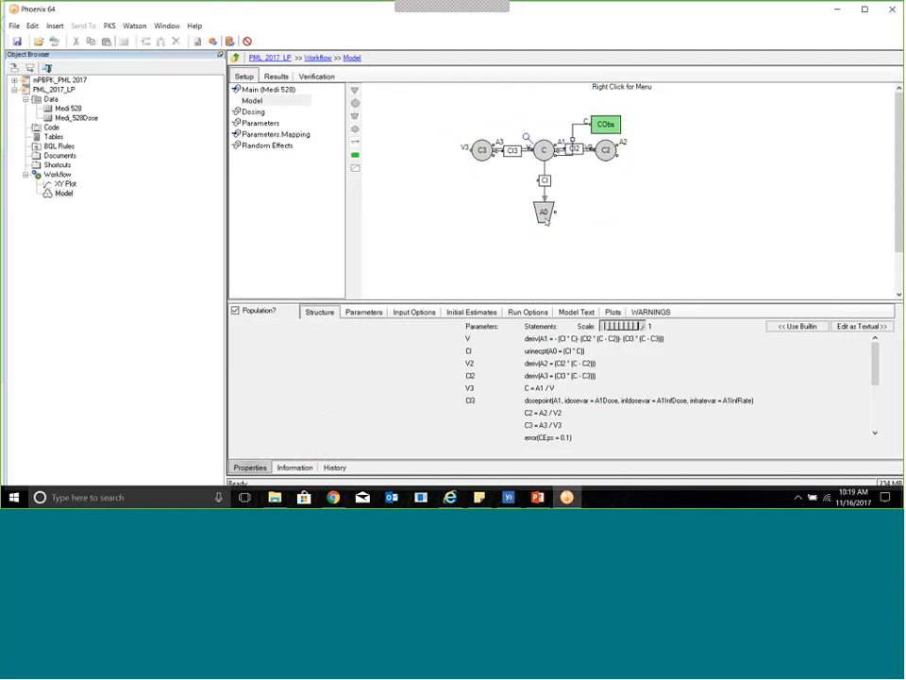
- Spread out the diagram with A0 below the central compartment, C3 and C2 on opposite sides, and CObs slightly higher
click(544, 211)
drag(543, 211, 543, 234)
drag(605, 149, 643, 221)
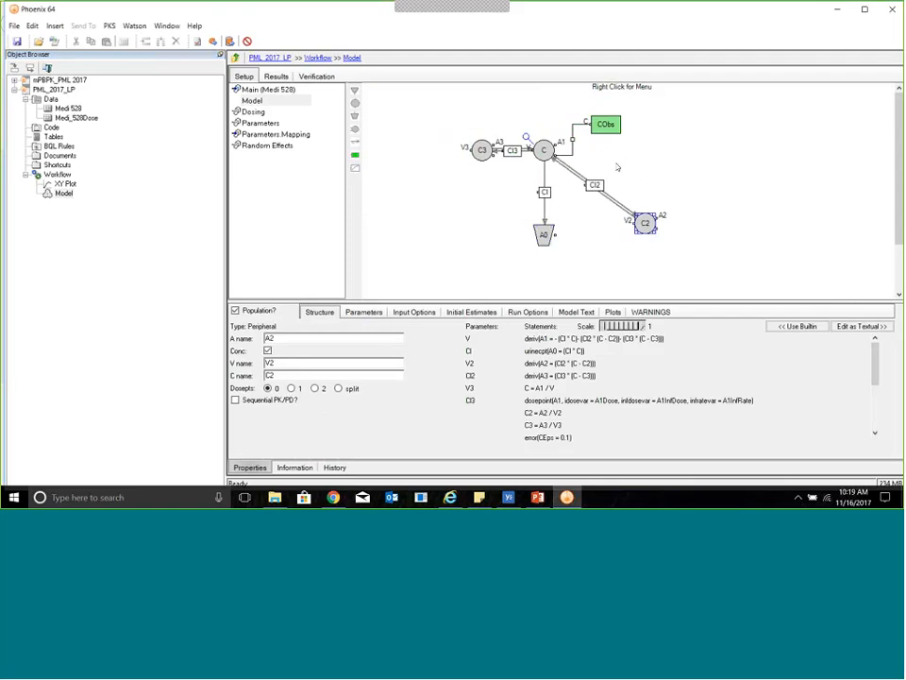
click(605, 126)
drag(605, 126, 611, 119)
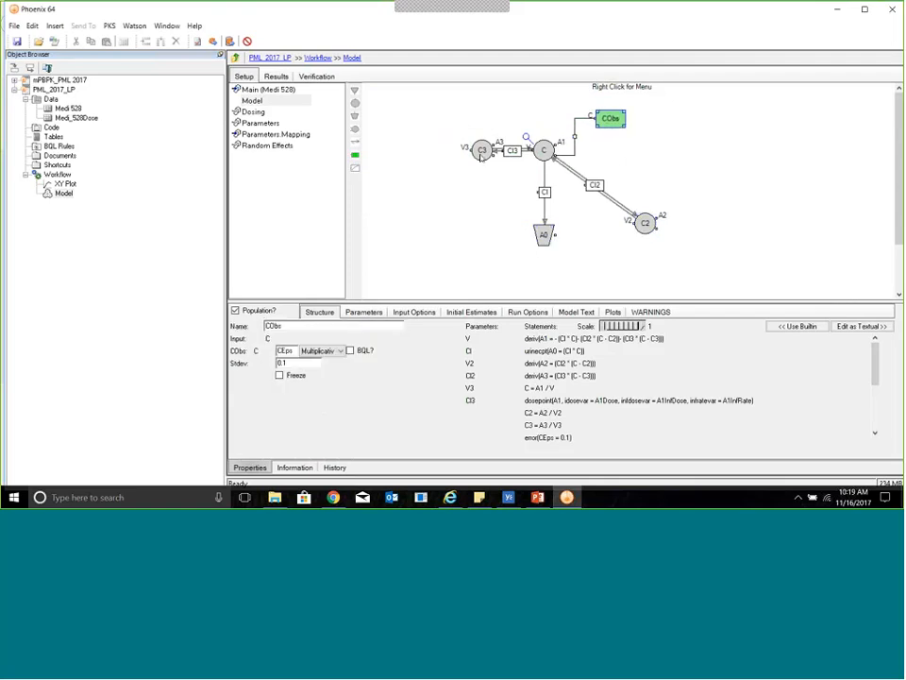
drag(481, 154, 401, 164)
click(673, 185)
click(401, 164)
drag(645, 223, 667, 173)
drag(546, 236, 541, 233)
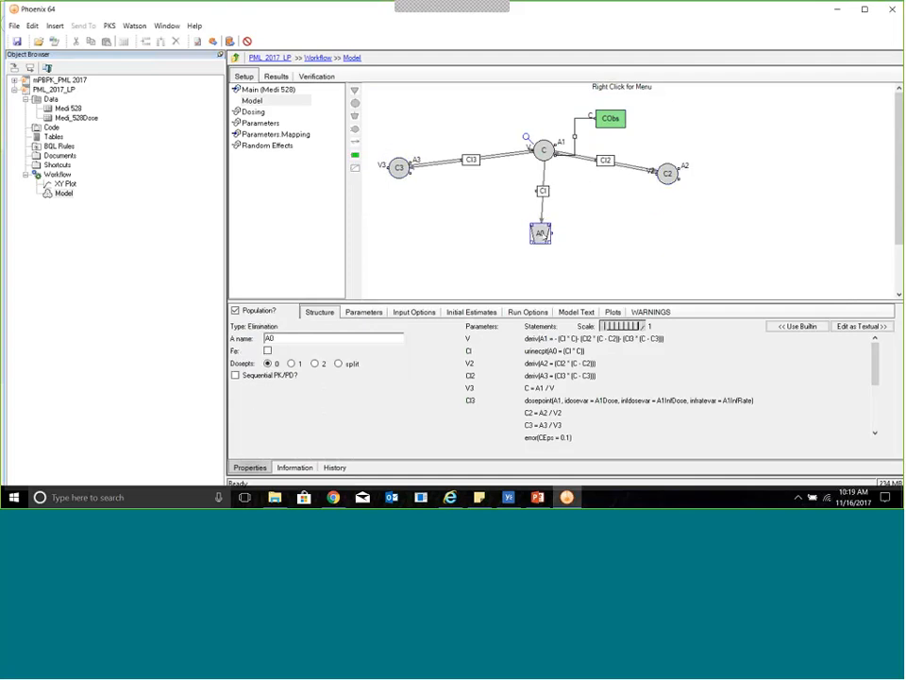
- Name the central compartment's volume Vplasma and its concentration Cplasma
click(549, 154)
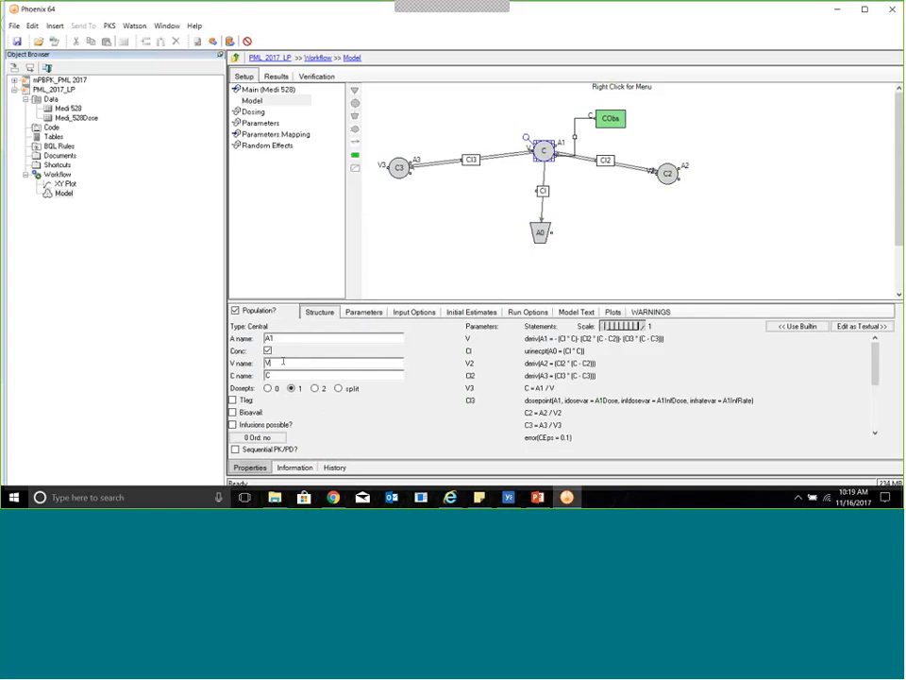
text(pl)
text(plas)
text(ma)
click(279, 374)
text(pla)
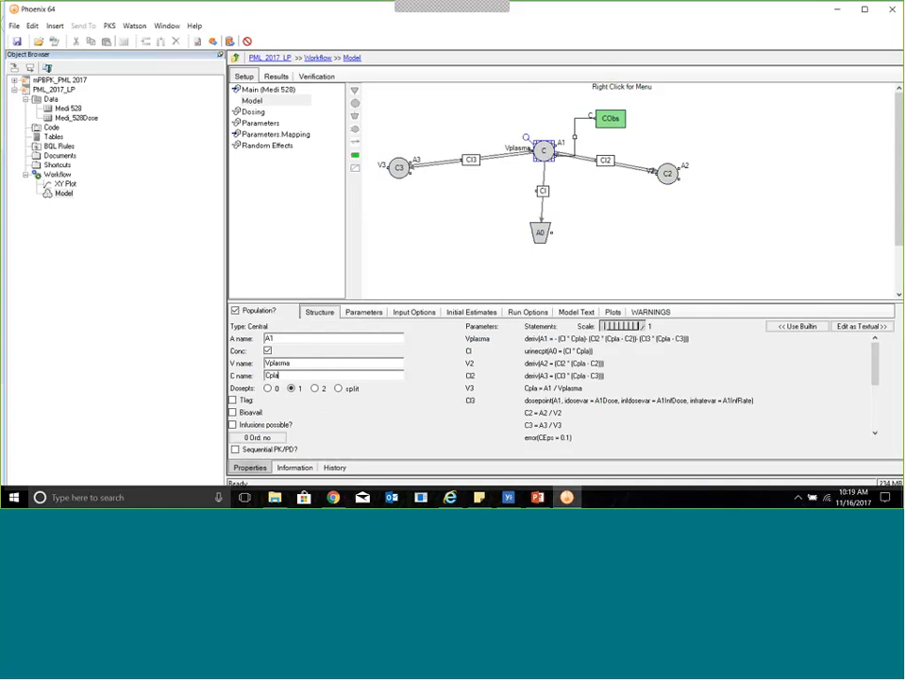
text(sm)
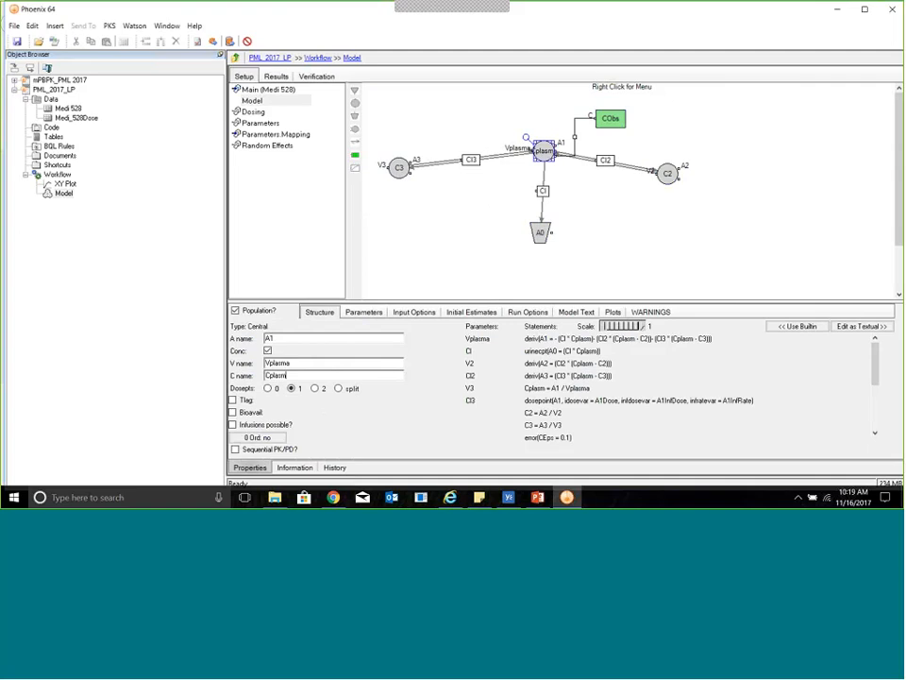
text(a)
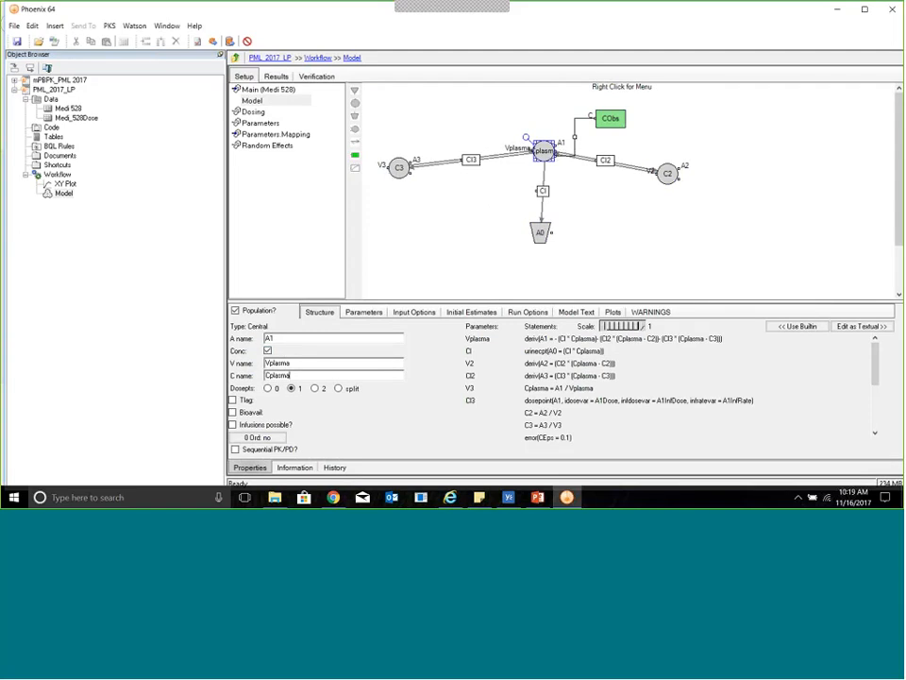
- Name the C3 peripheral compartment's volume Vleaky and its concentration Cleaky
click(401, 168)
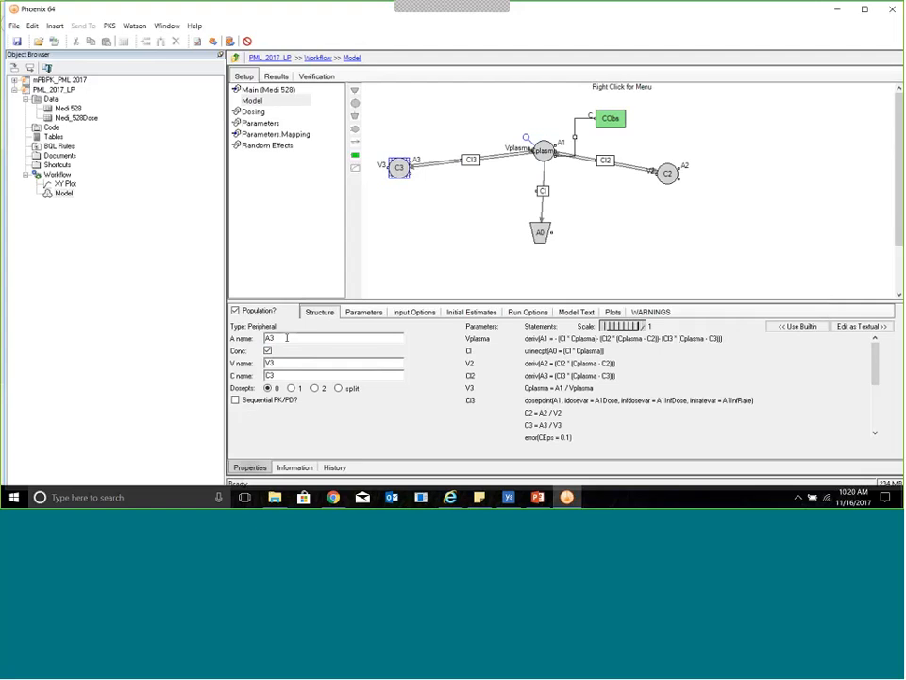
double_click(272, 362)
text(V)
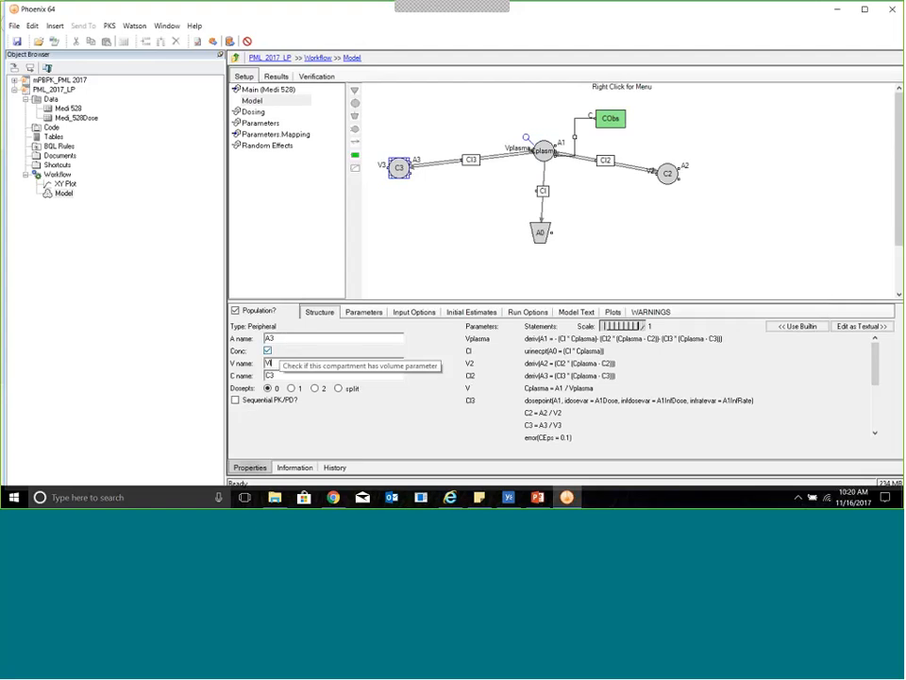
text(leaky)
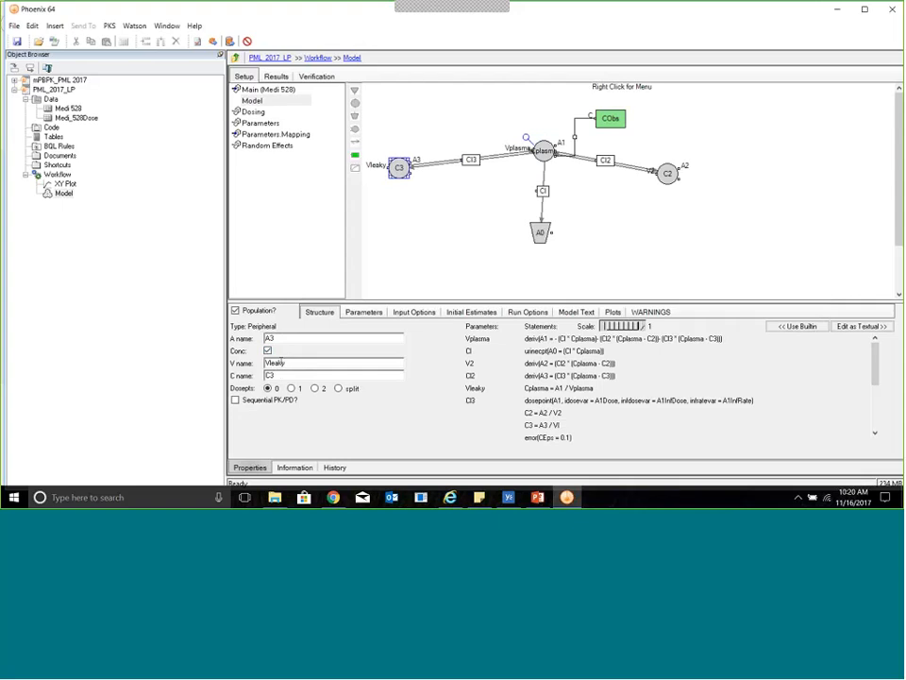
key(Tab)
text(Cleaky)
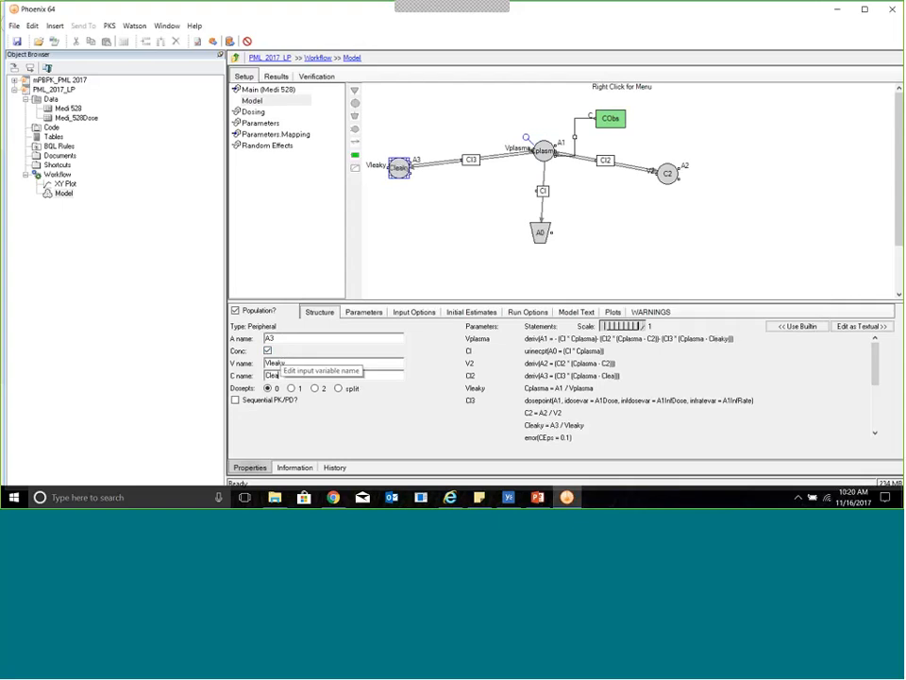
- Make the flow between the plasma and leaky compartments one-way and set its clearance to L2*(1-s2)
click(470, 159)
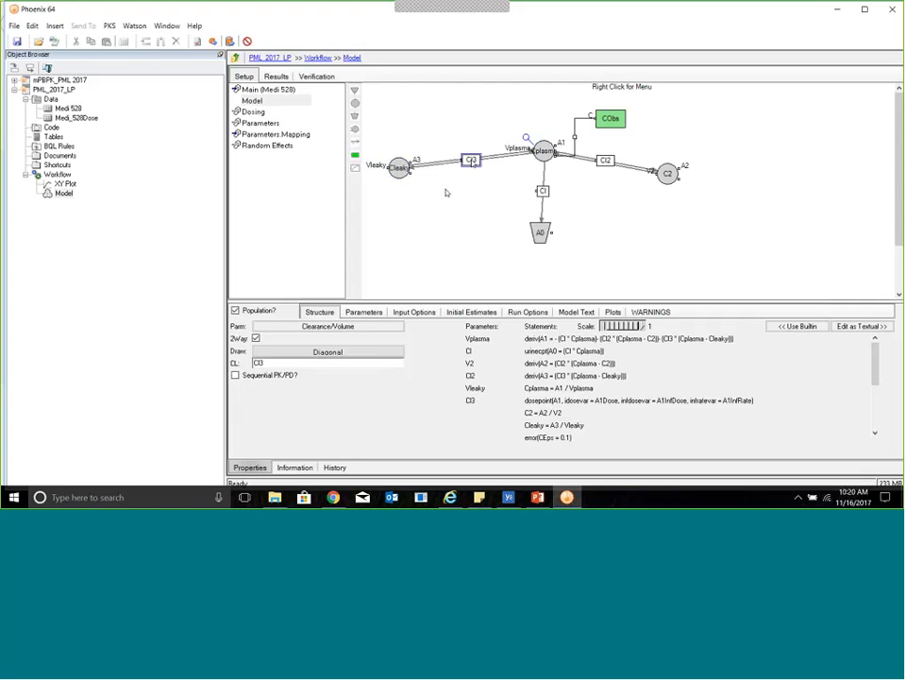
click(255, 338)
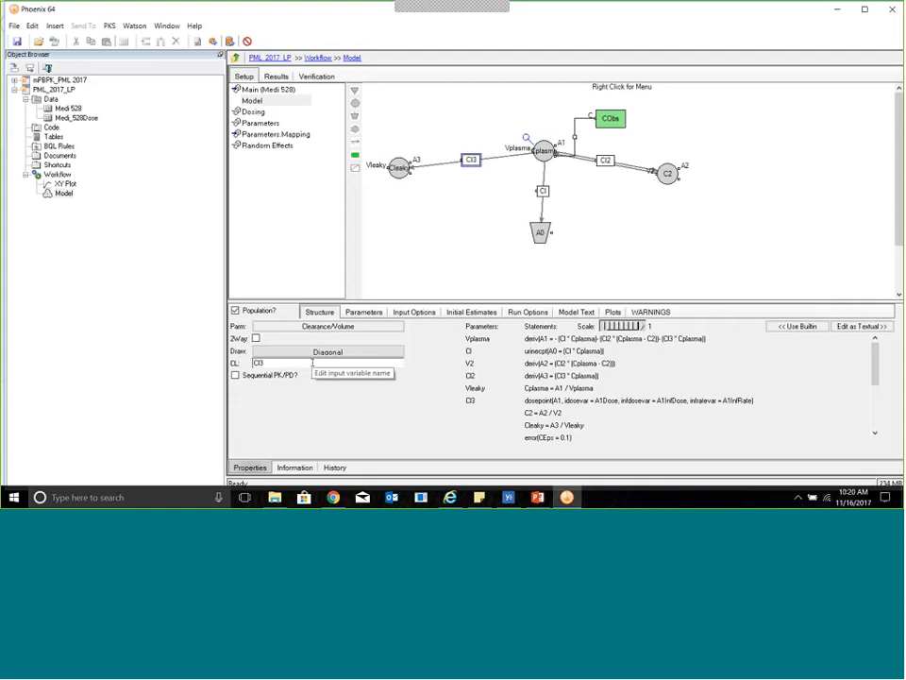
key(BackSpace)
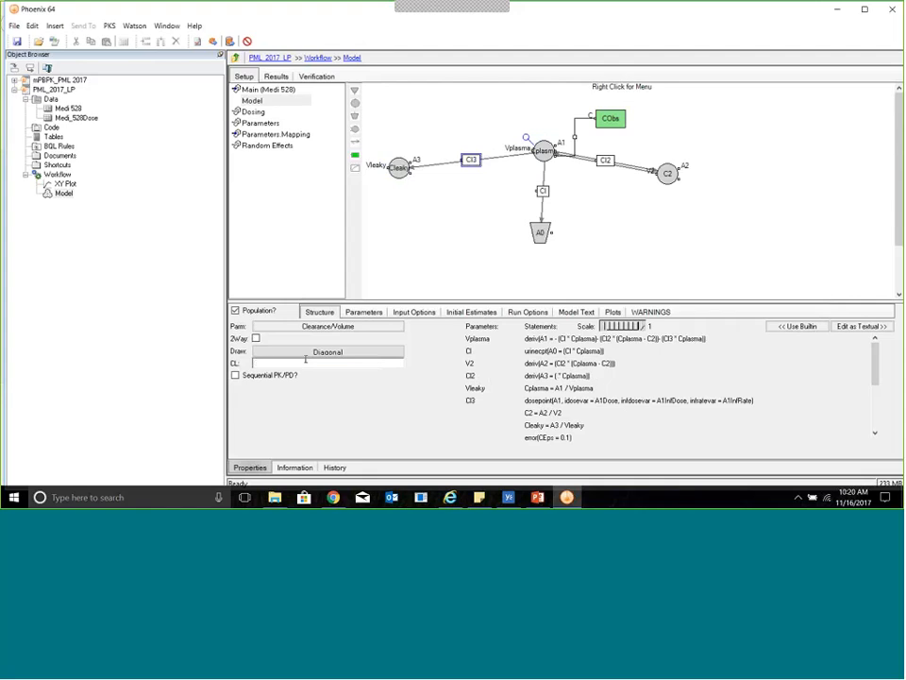
text(L)
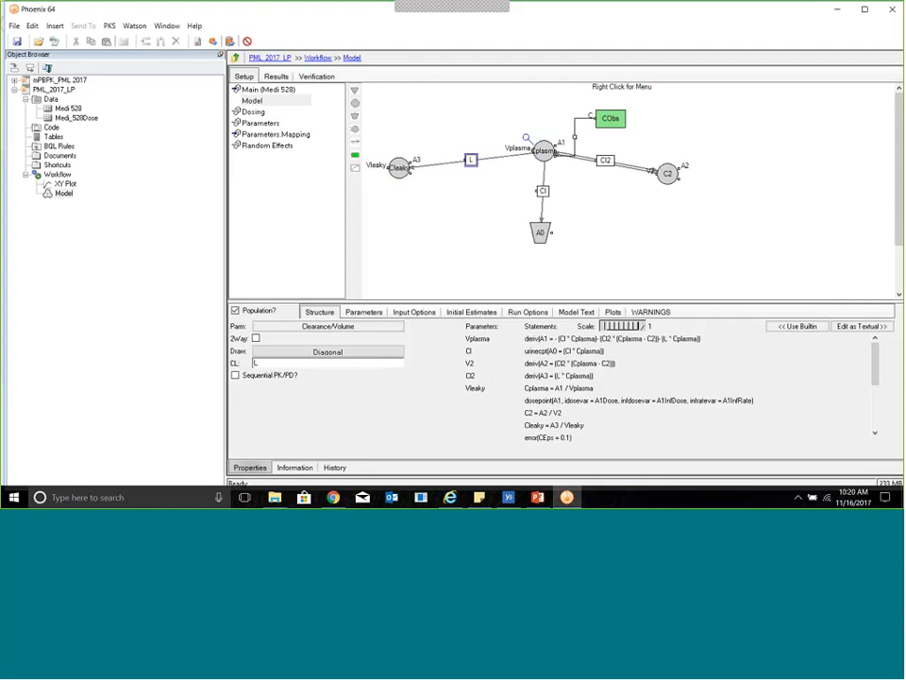
text(2)
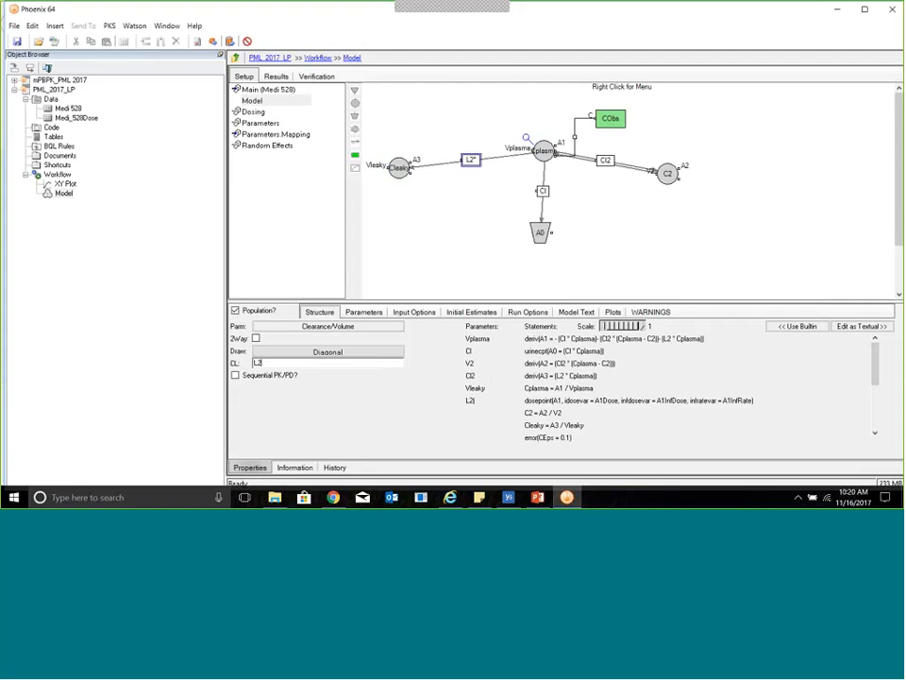
text(*(1-s)
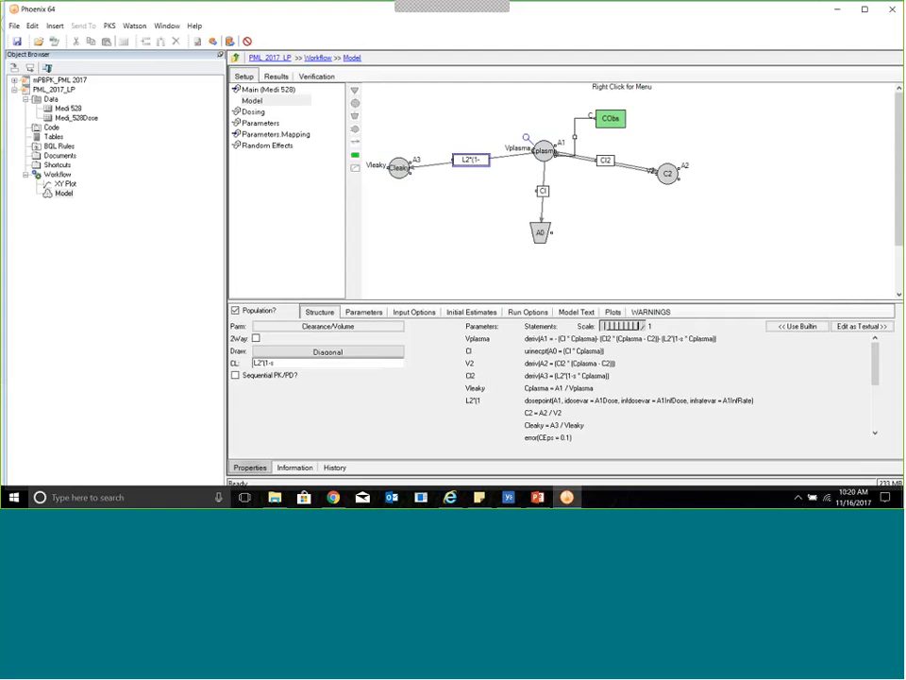
text(2)
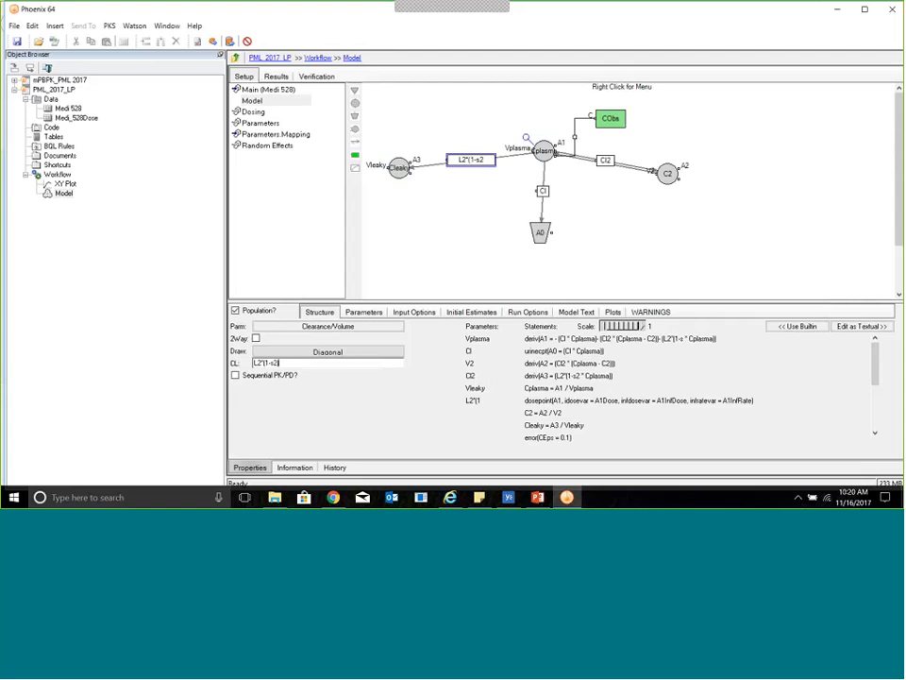
text())
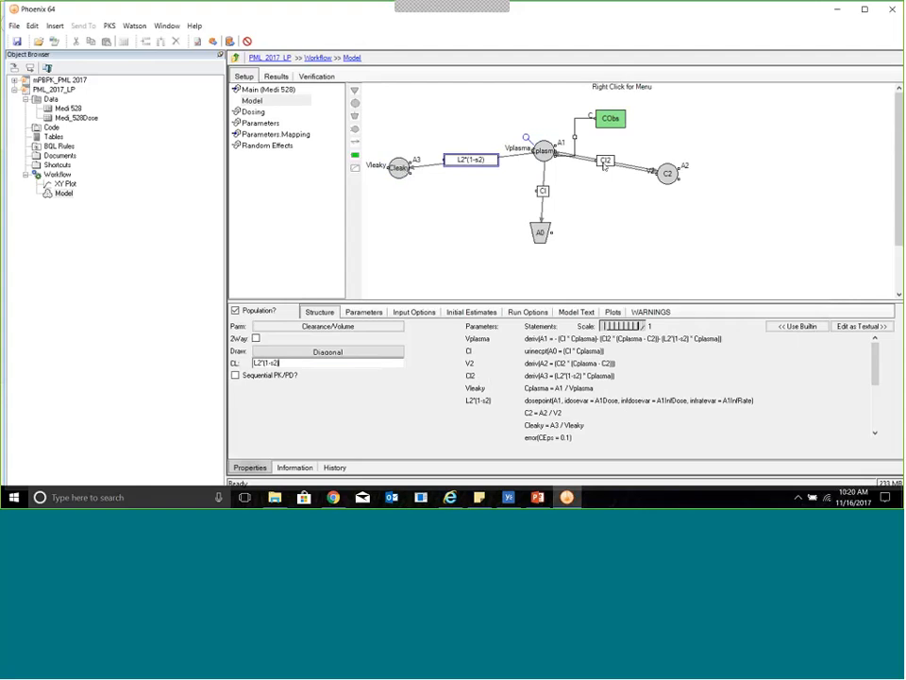
- Make the Cl2 flow from the plasma compartment to C2 one-way, drawn diagonally
click(604, 163)
click(333, 354)
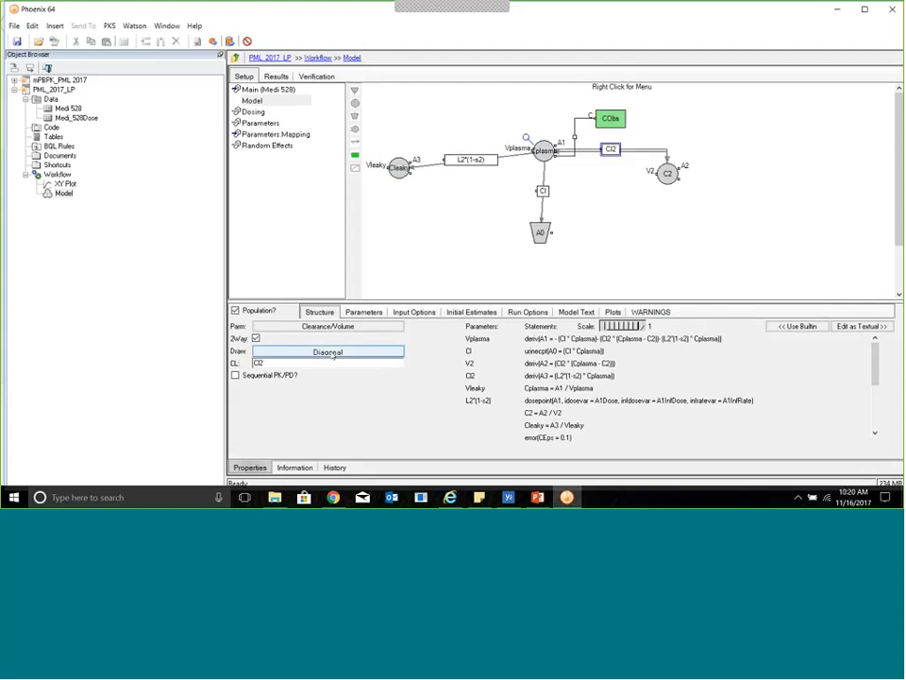
click(333, 353)
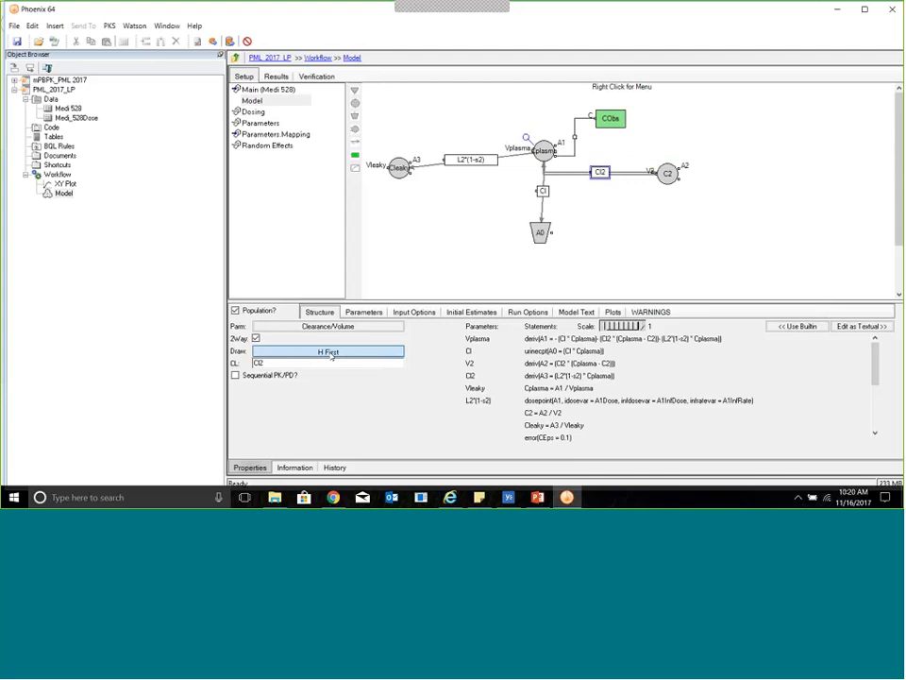
click(333, 354)
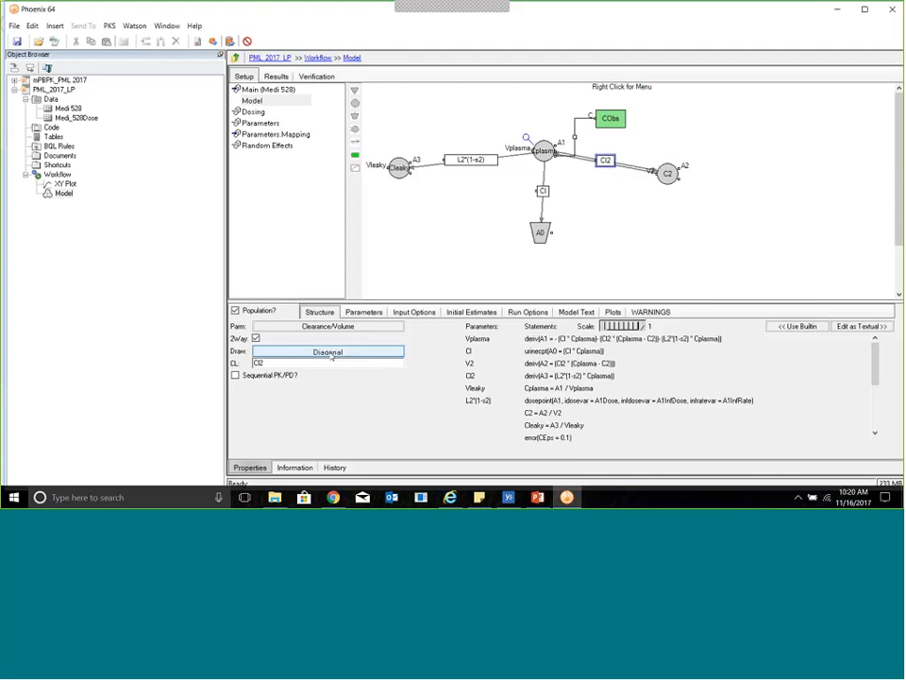
click(255, 338)
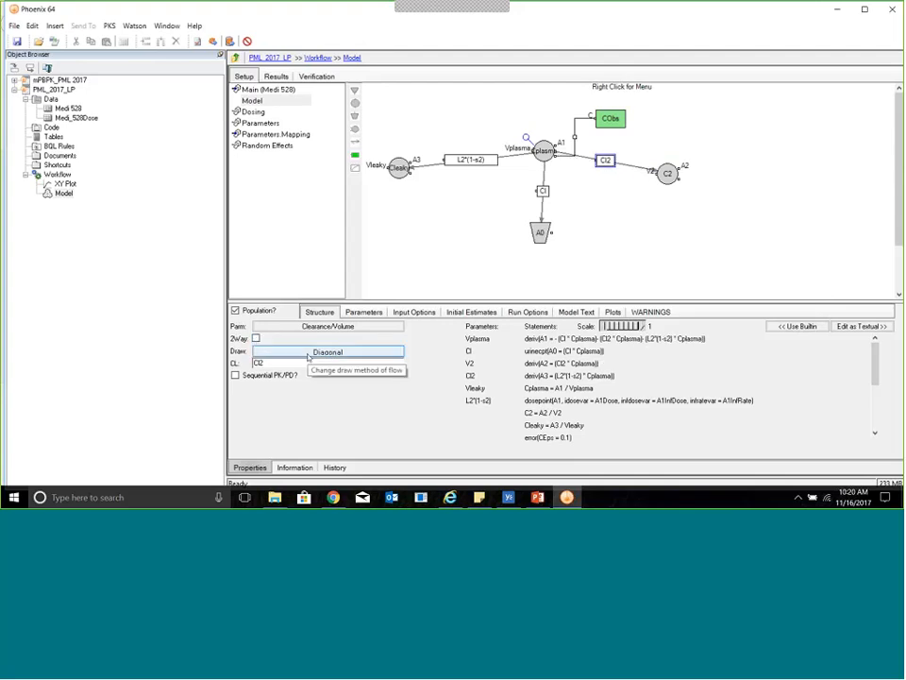
- Move the C2 compartment slightly outward and name its volume Vtight and its concentration Ctight
drag(667, 173, 686, 178)
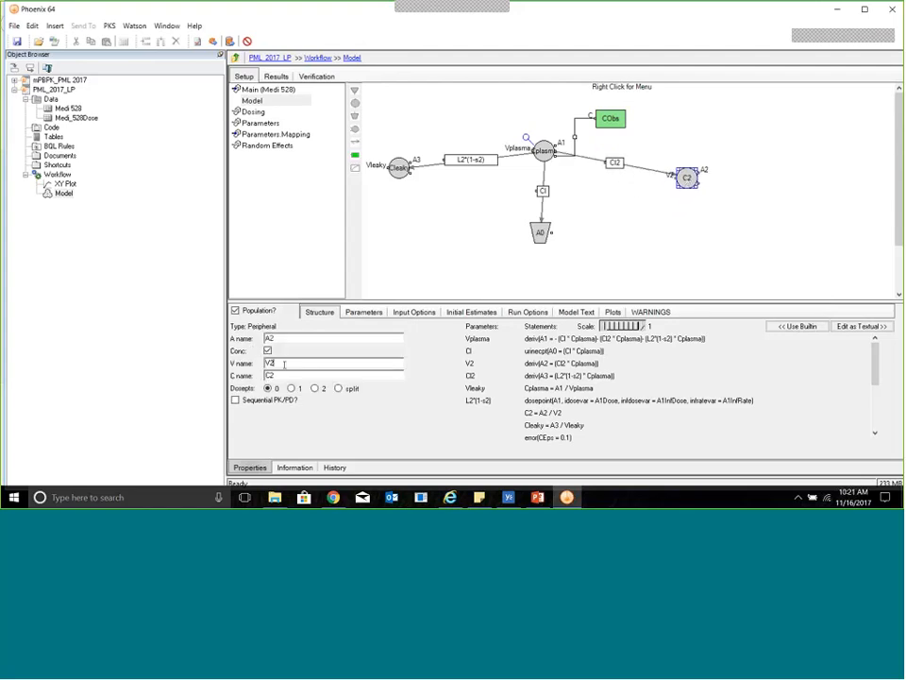
text(light)
click(284, 376)
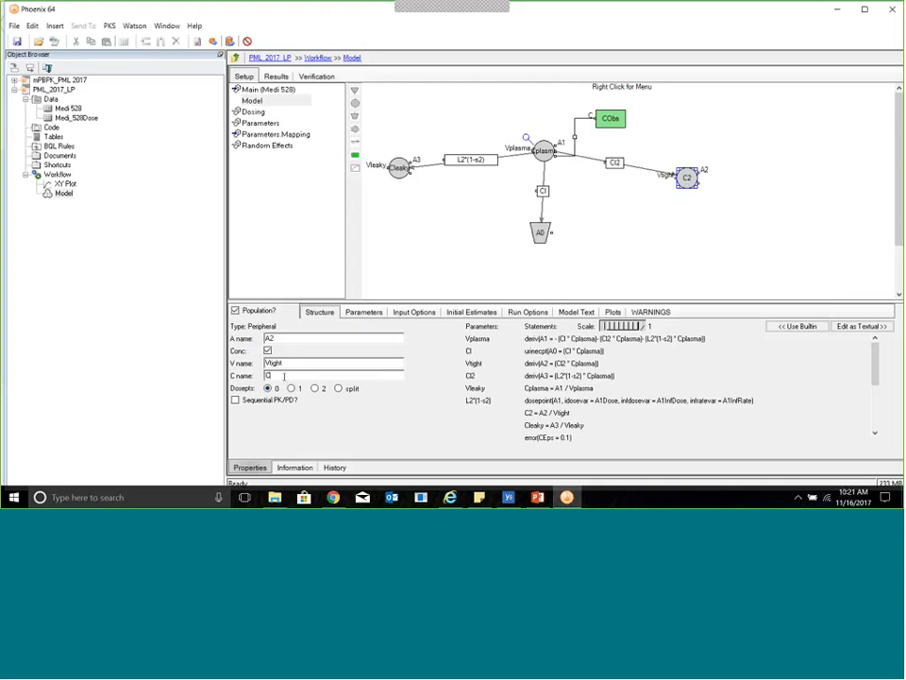
text(light)
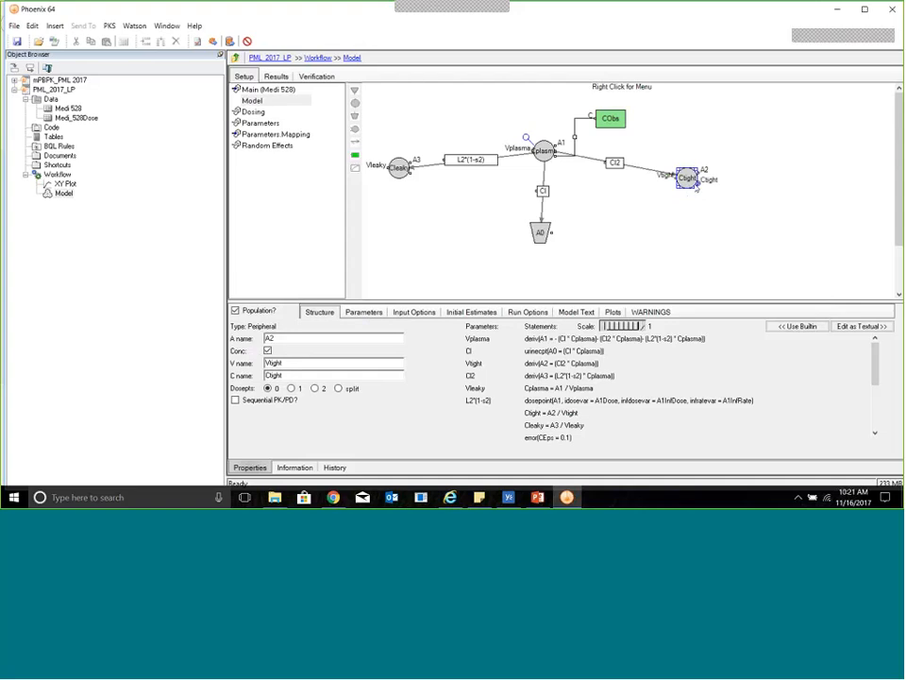
- Set the clearance of the flow from the plasma compartment to the tight compartment to L1*(1-s1)
click(613, 164)
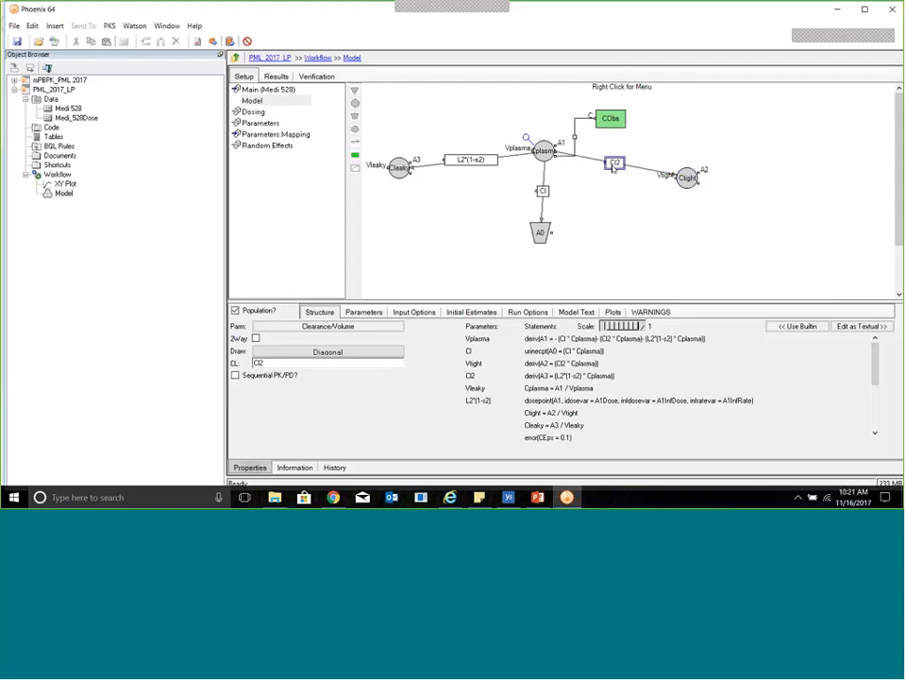
double_click(294, 362)
text(L)
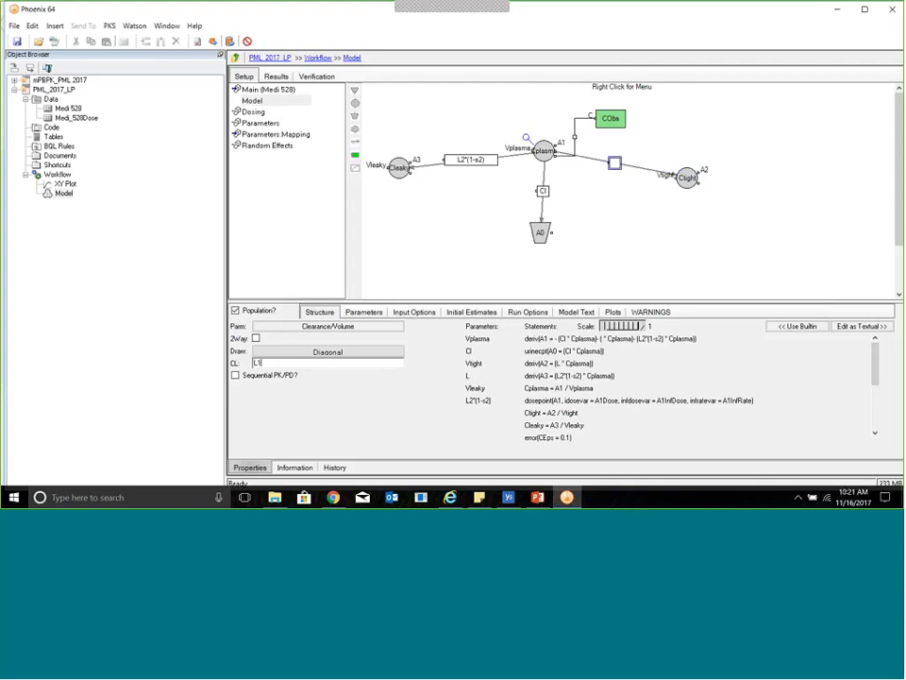
text(1*(1)
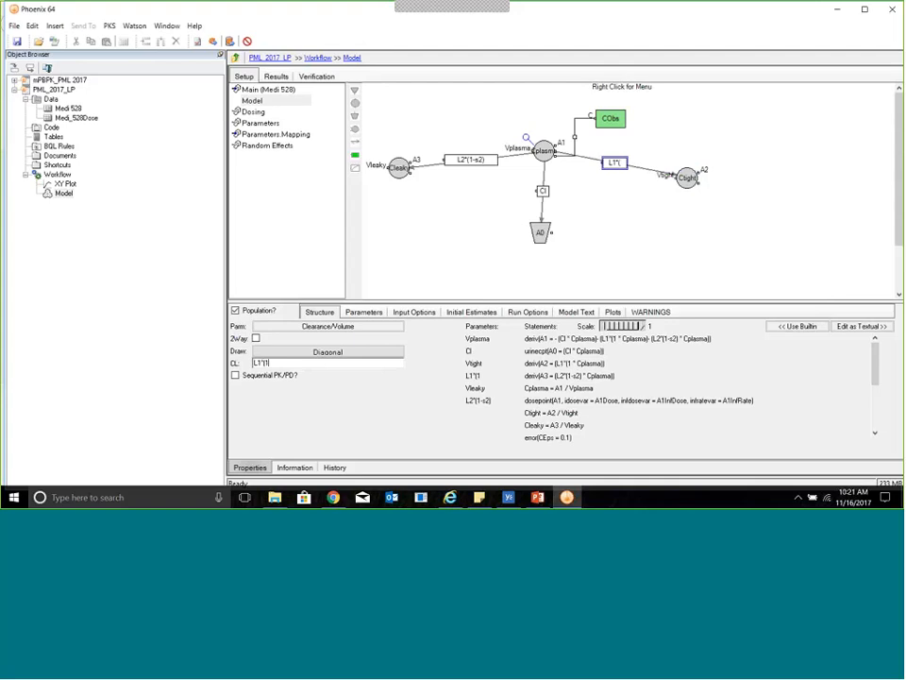
text(-s)
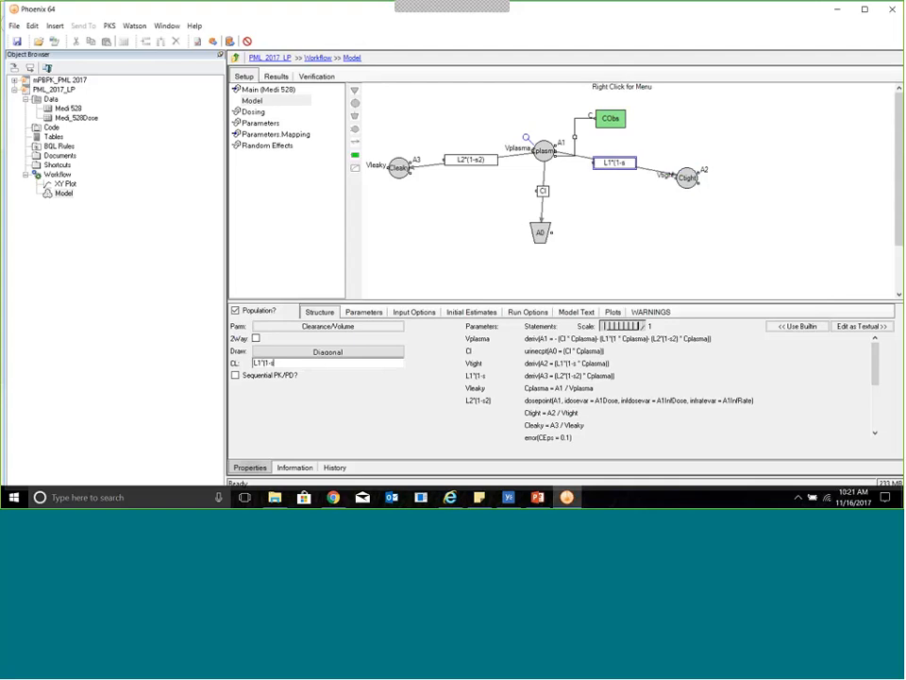
text(1)
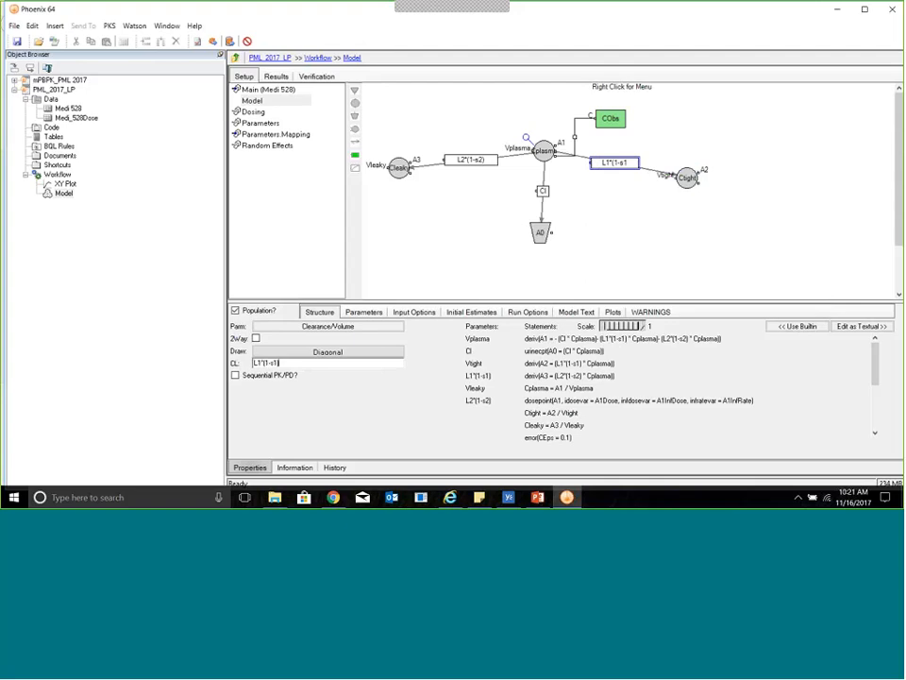
text())
click(627, 180)
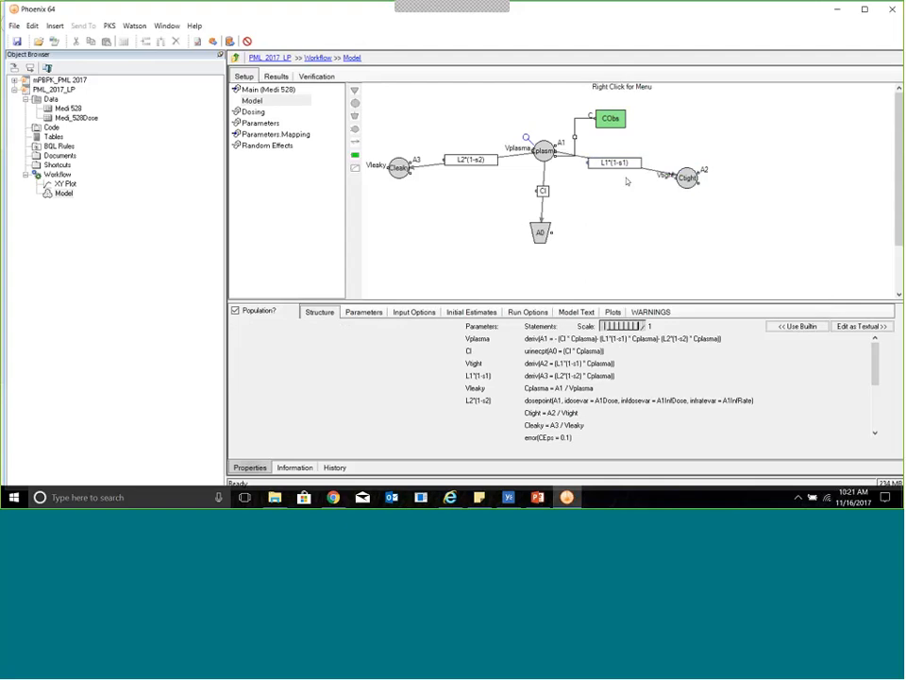
- Lower Cleaky and shift A0 to make room, and add a new peripheral compartment below Cplasma beside A0
drag(400, 167, 403, 183)
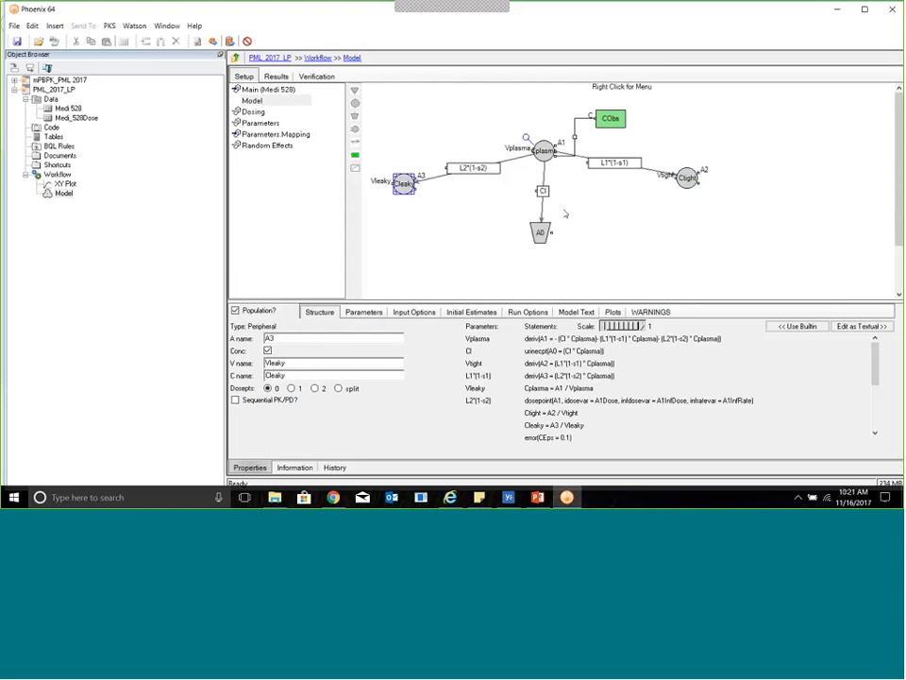
drag(540, 232, 520, 224)
right_click(555, 224)
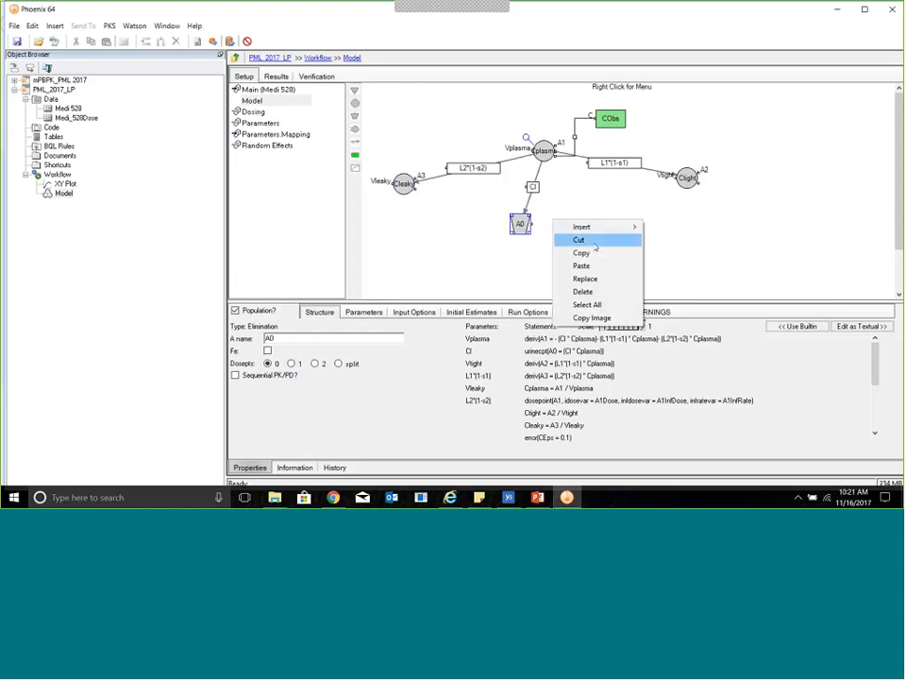
mouse_move(607, 229)
mouse_move(711, 229)
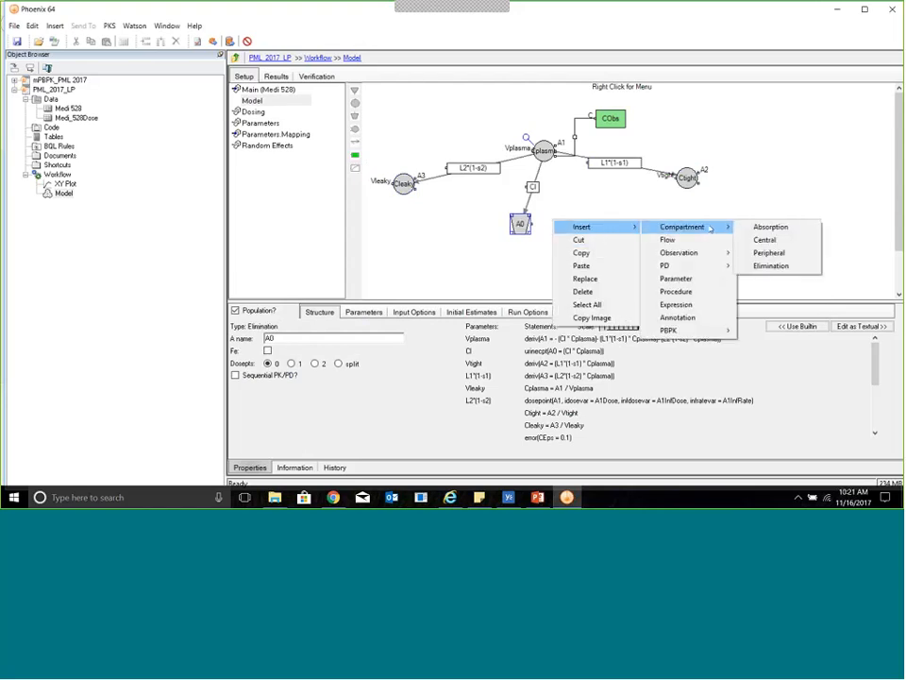
click(779, 254)
drag(557, 225, 568, 253)
- Add a flow from the C4 compartment to Cplasma and move C4 farther away from A0
right_click(592, 206)
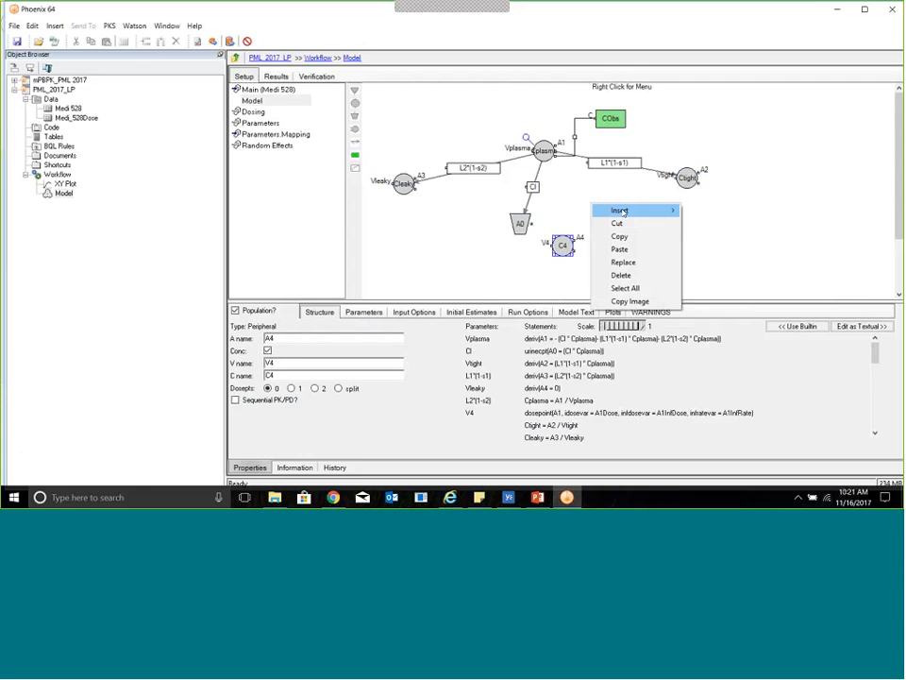
click(703, 223)
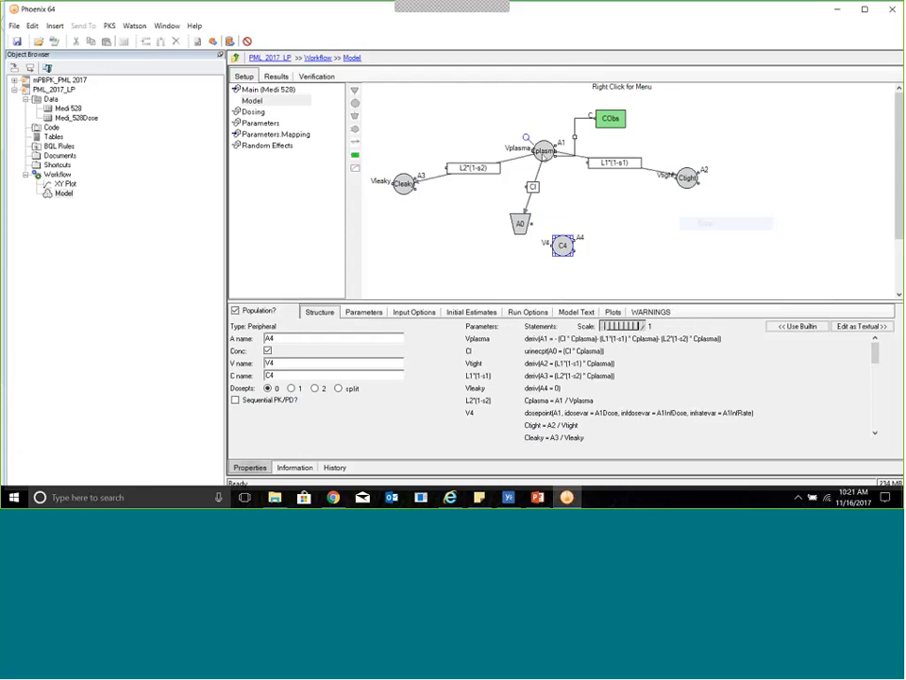
right_click(606, 216)
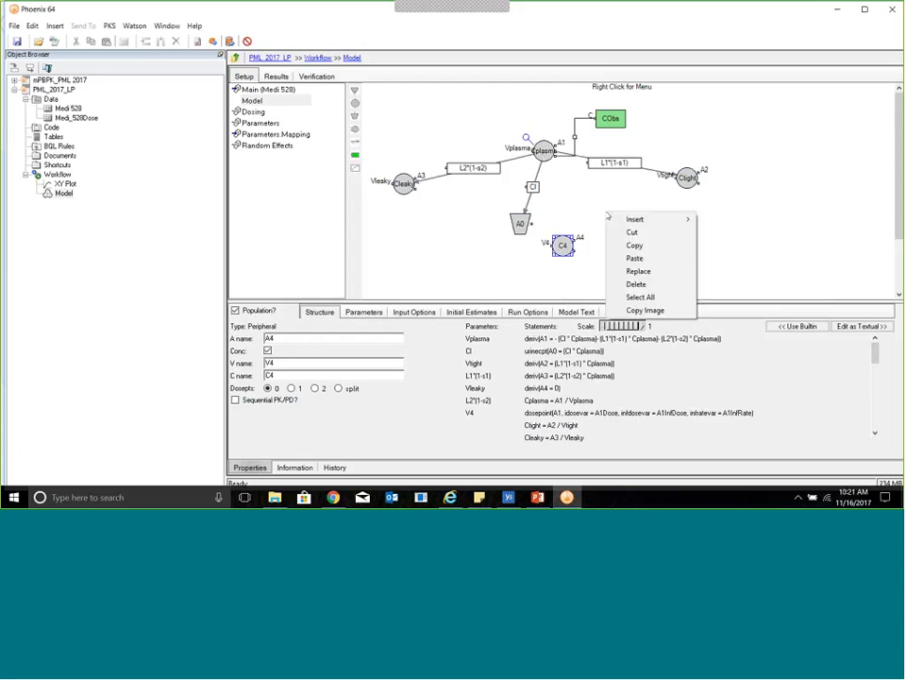
mouse_move(642, 223)
click(738, 233)
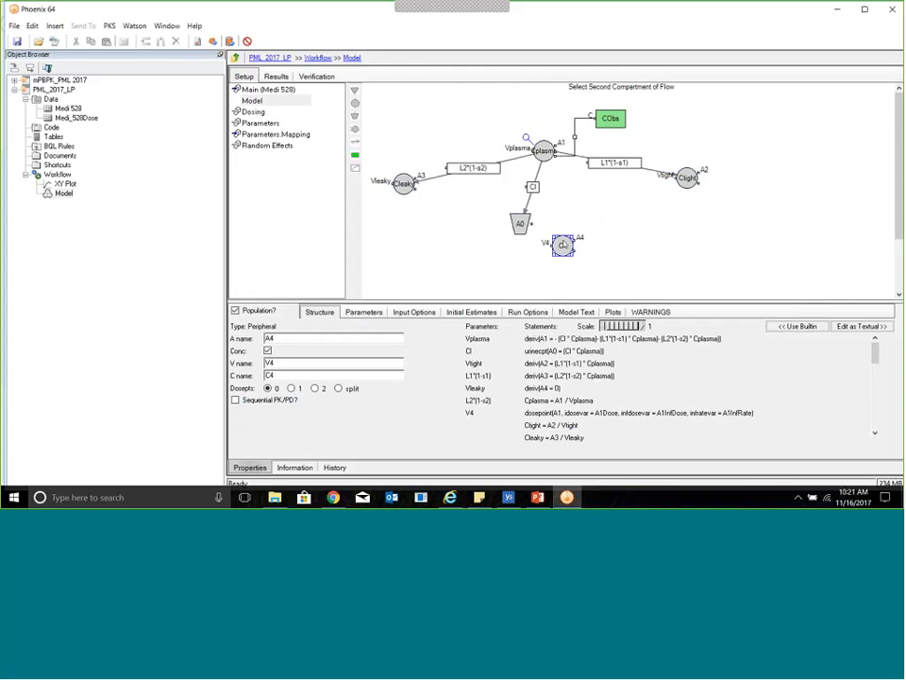
click(544, 151)
drag(567, 250, 609, 244)
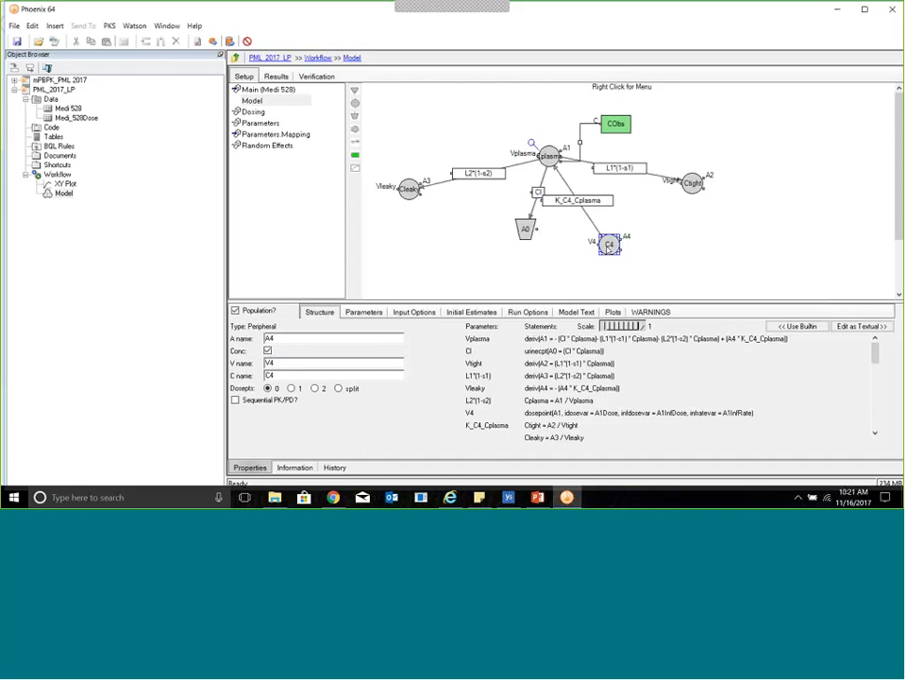
- Name the C4 compartment's volume Vlymph and its concentration Clymph
click(288, 366)
key(BackSpace)
text(lymph)
click(284, 374)
key(BackSpace)
text(lymph)
- Switch the flow from Clymph to Cplasma to Clearance/Volume parameterization and set its clearance to L
click(576, 200)
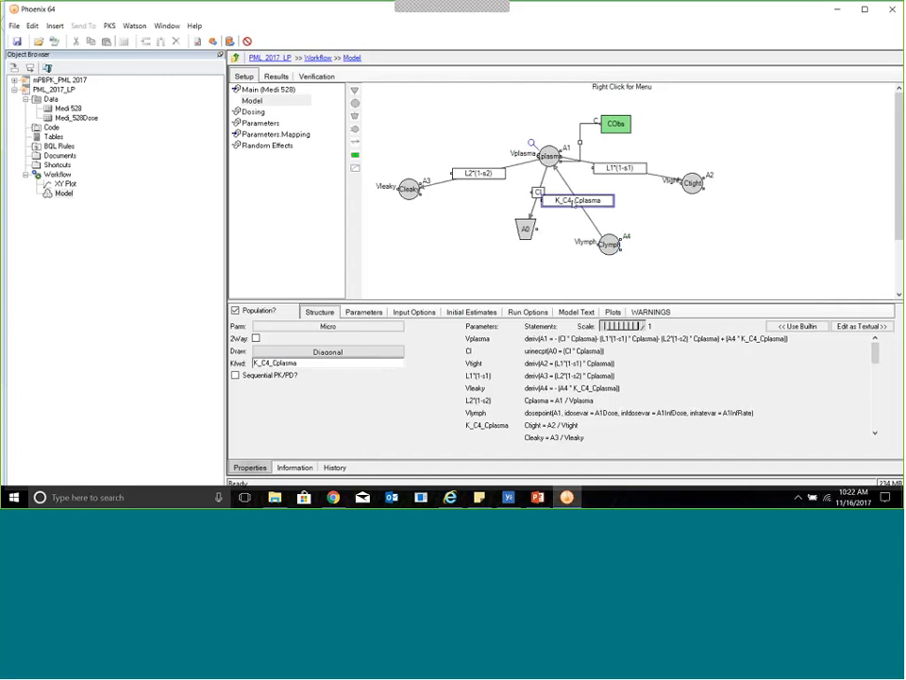
click(302, 327)
click(312, 351)
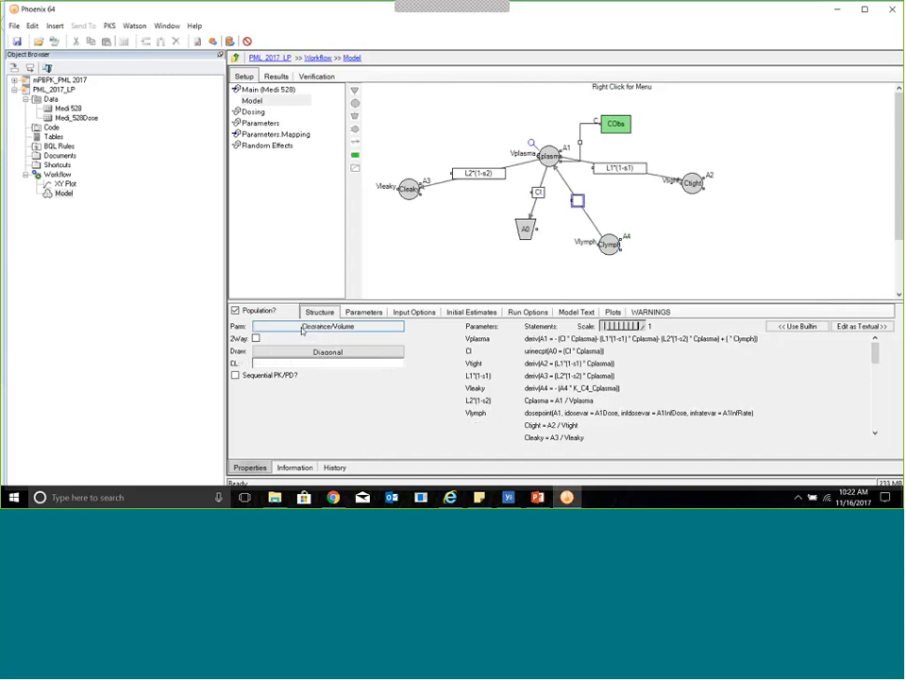
click(315, 362)
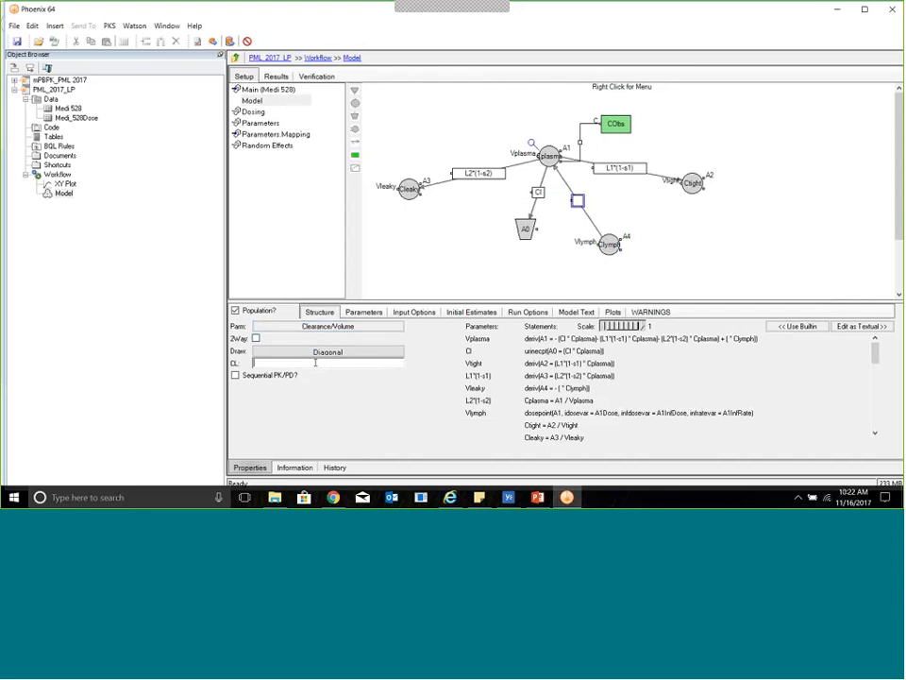
text(L)
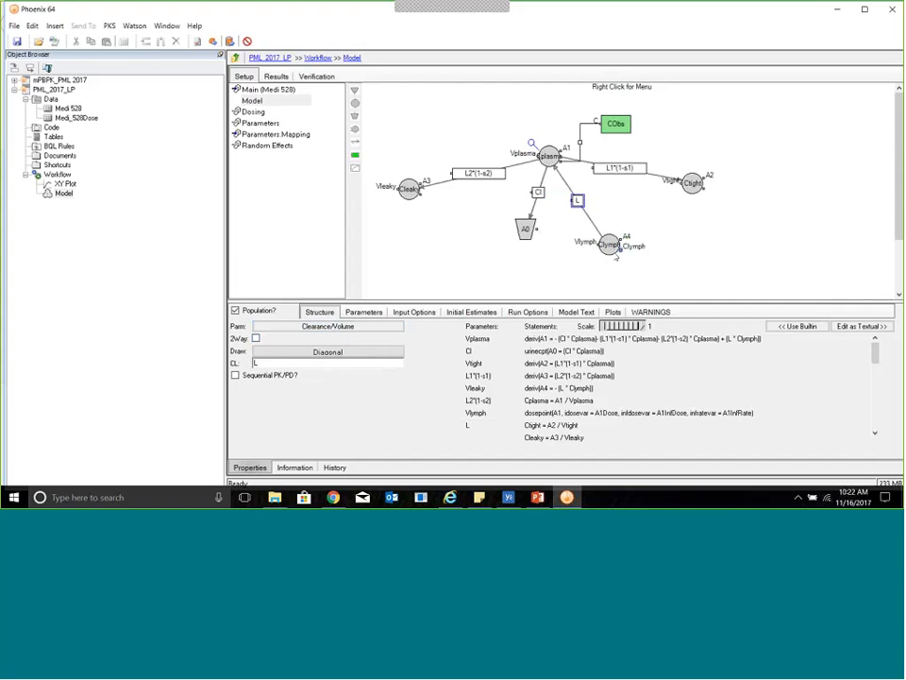
- Add a flow from Cleaky to Clymph and move Clymph down below A0
right_click(433, 219)
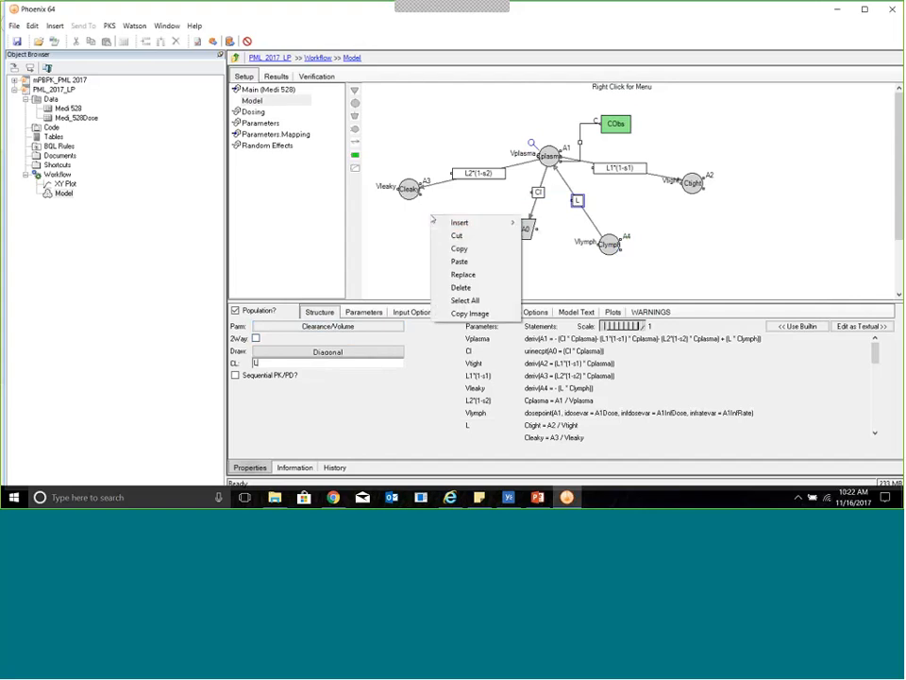
mouse_move(458, 223)
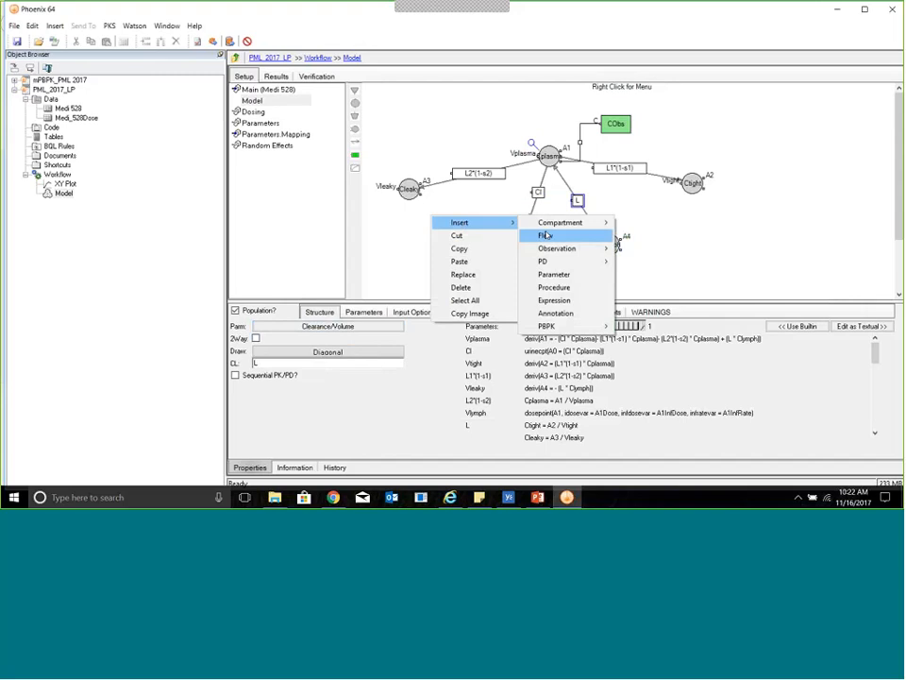
click(546, 235)
click(408, 189)
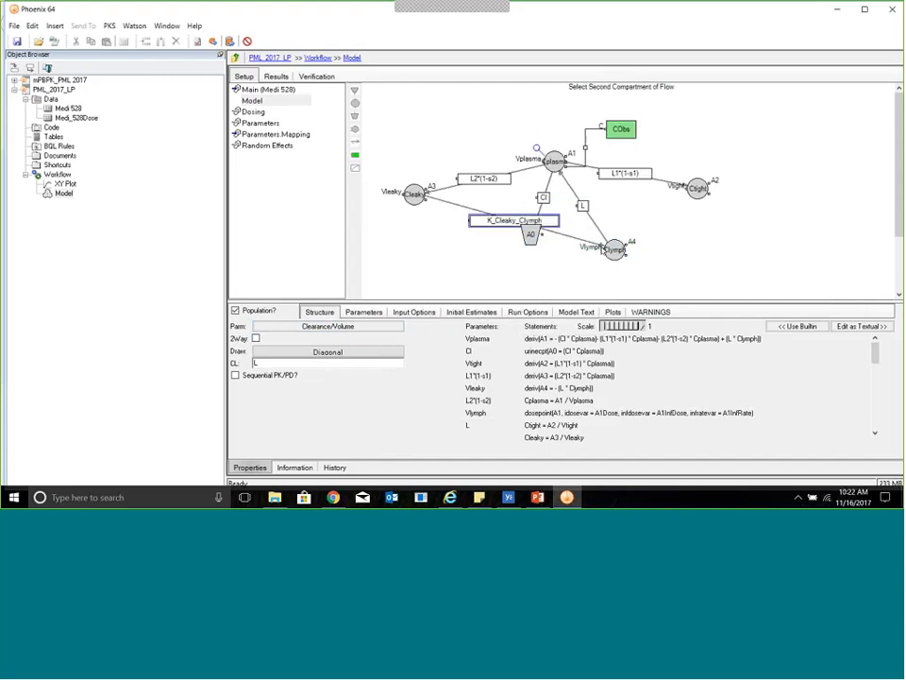
click(609, 248)
drag(609, 248, 565, 291)
- Switch the flow from Cleaky to Clymph to Clearance/Volume and set its clearance to L2*(1-sL)
click(464, 241)
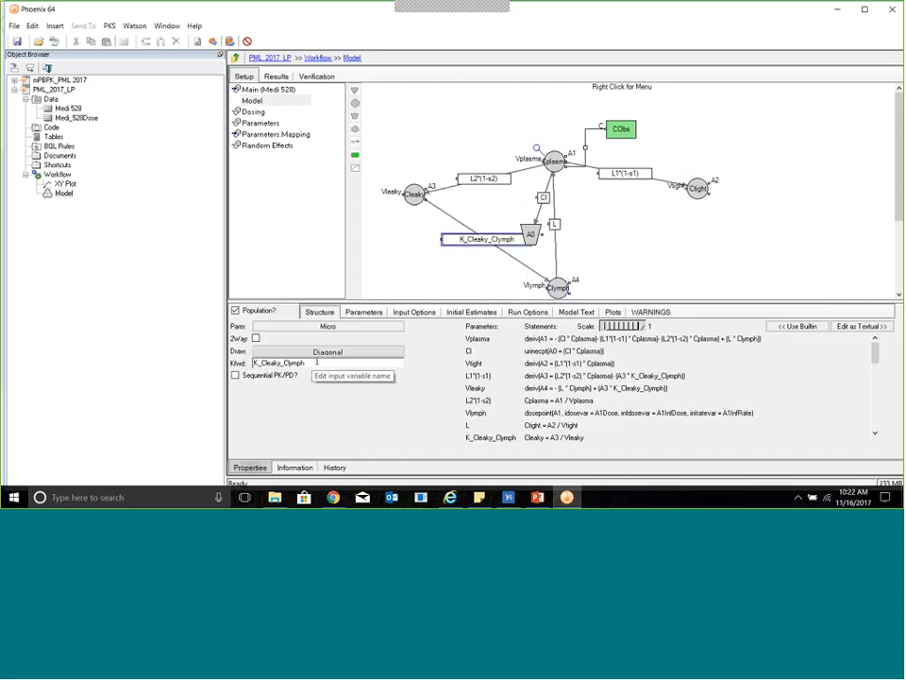
click(320, 327)
click(320, 327)
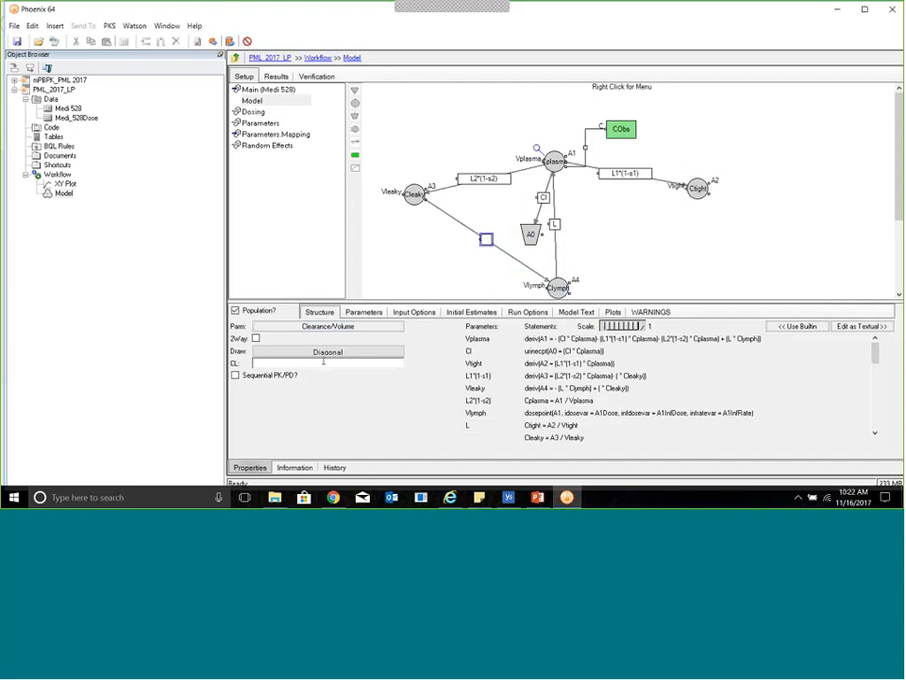
text(L2*(1)
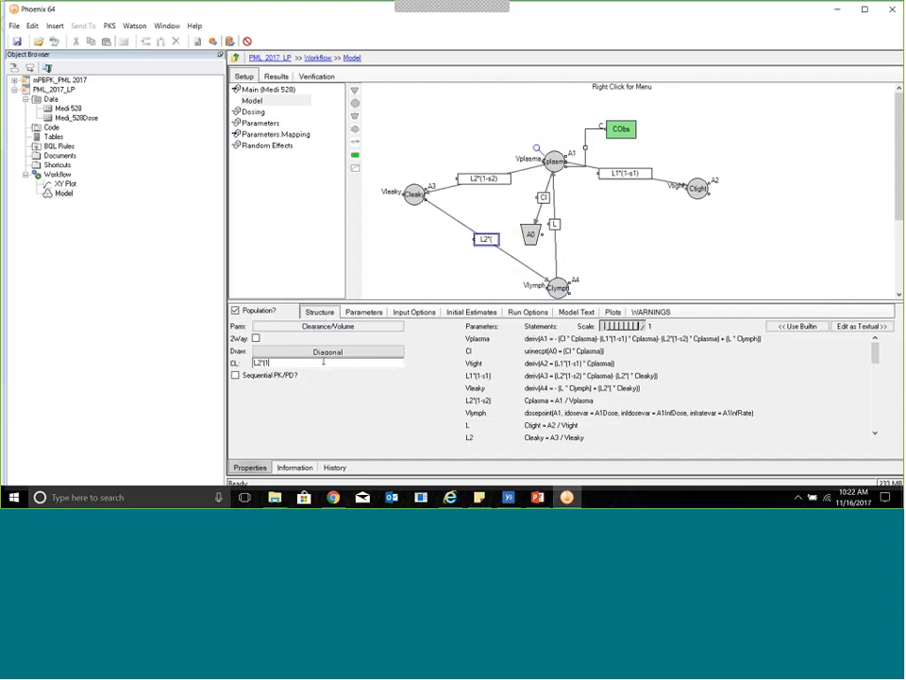
text(-sL)
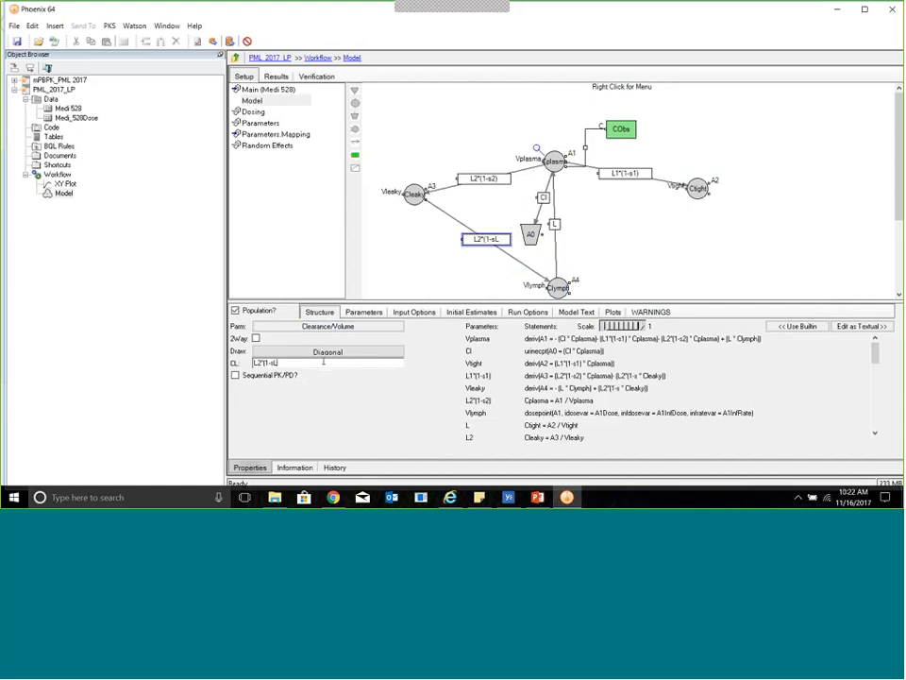
text())
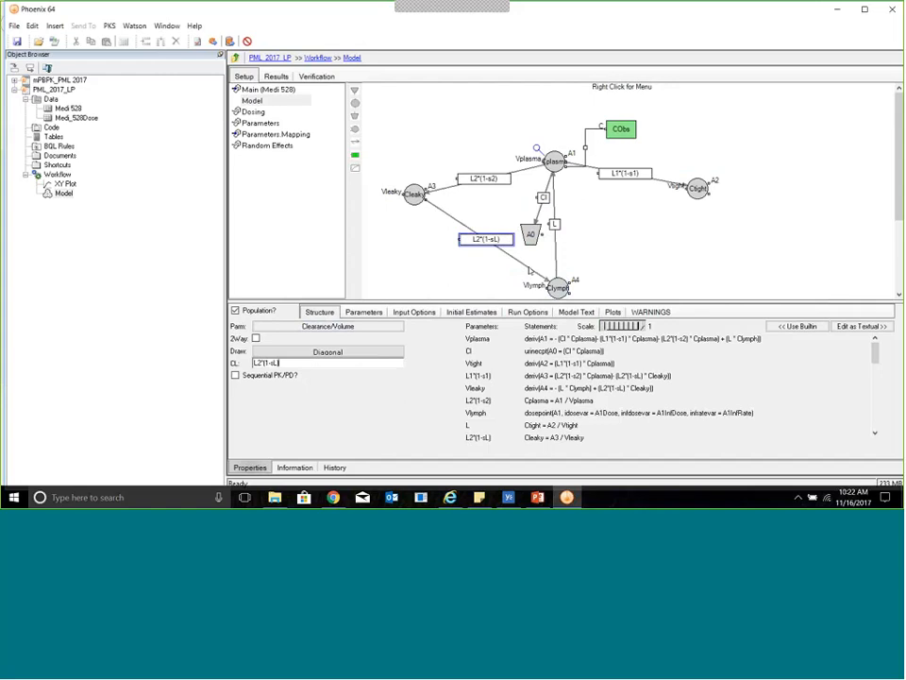
- Add a flow from the Ctight compartment to Clymph
right_click(672, 219)
mouse_move(708, 226)
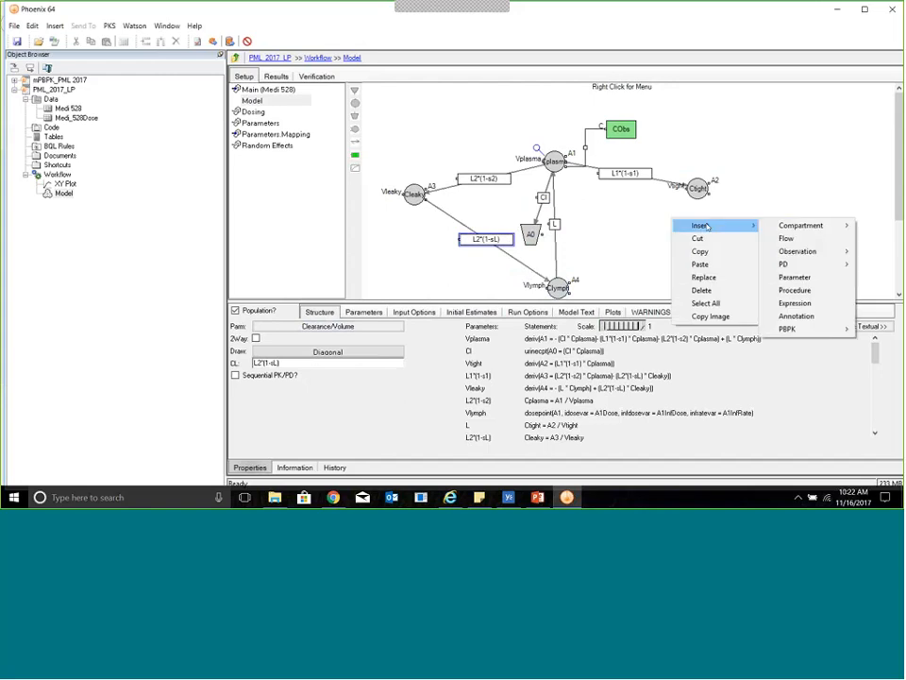
click(786, 239)
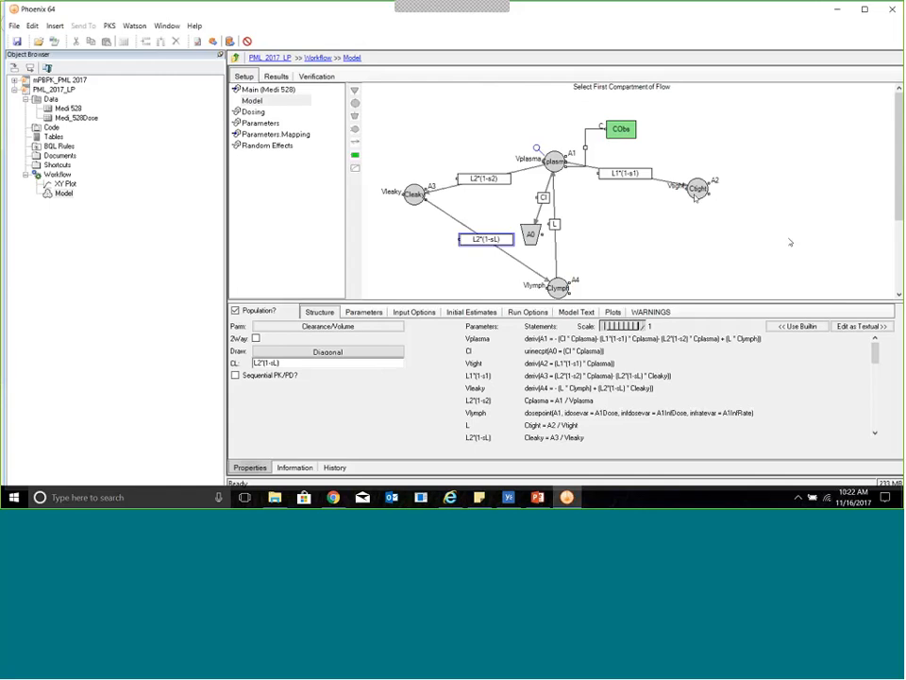
click(695, 194)
click(558, 286)
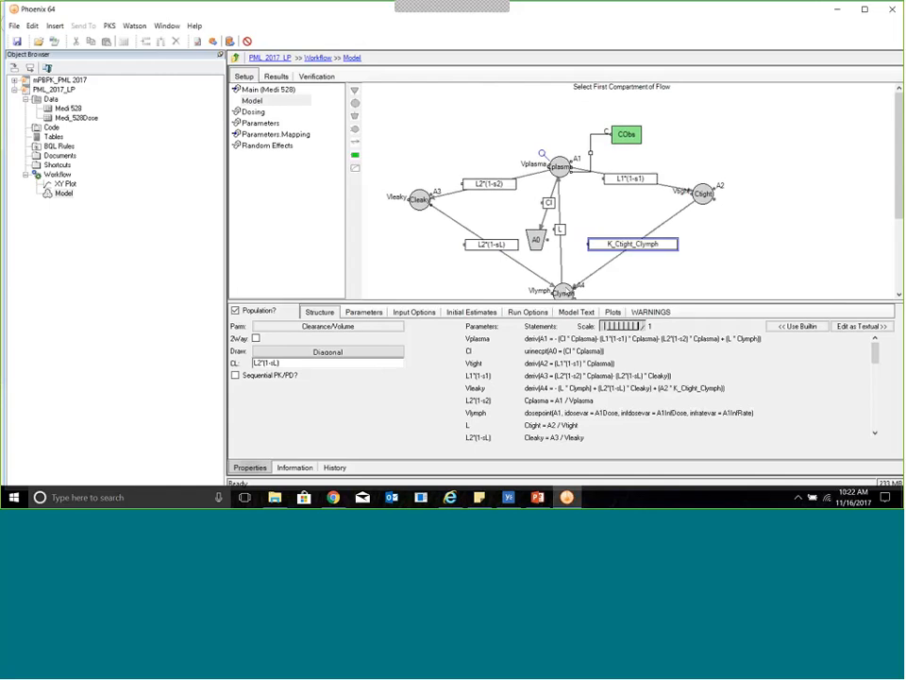
- Switch the flow from Ctight to Clymph to Clearance/Volume and set its clearance to L1*(1-sL)
click(329, 327)
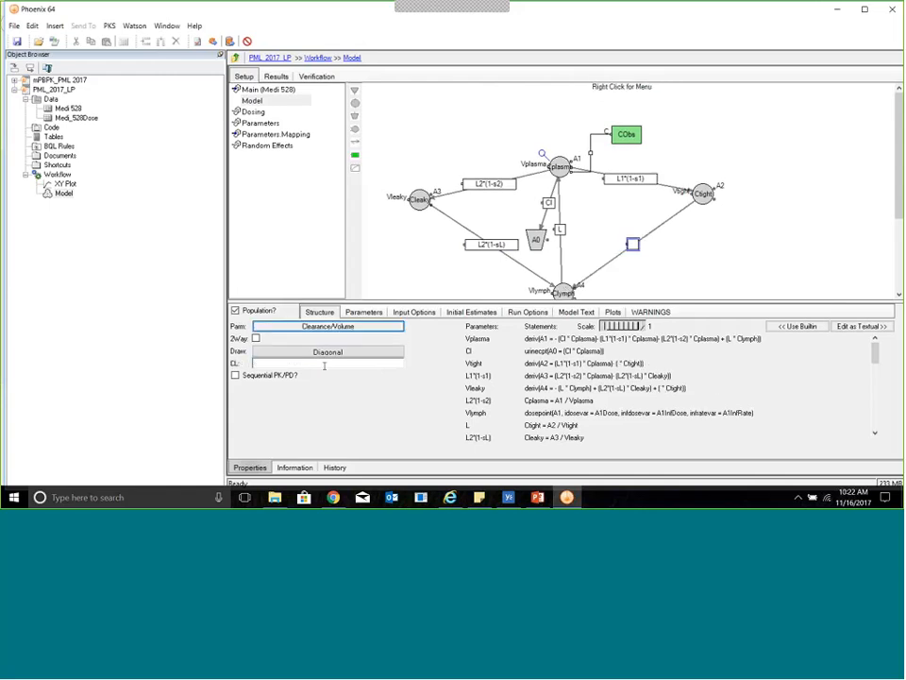
click(325, 364)
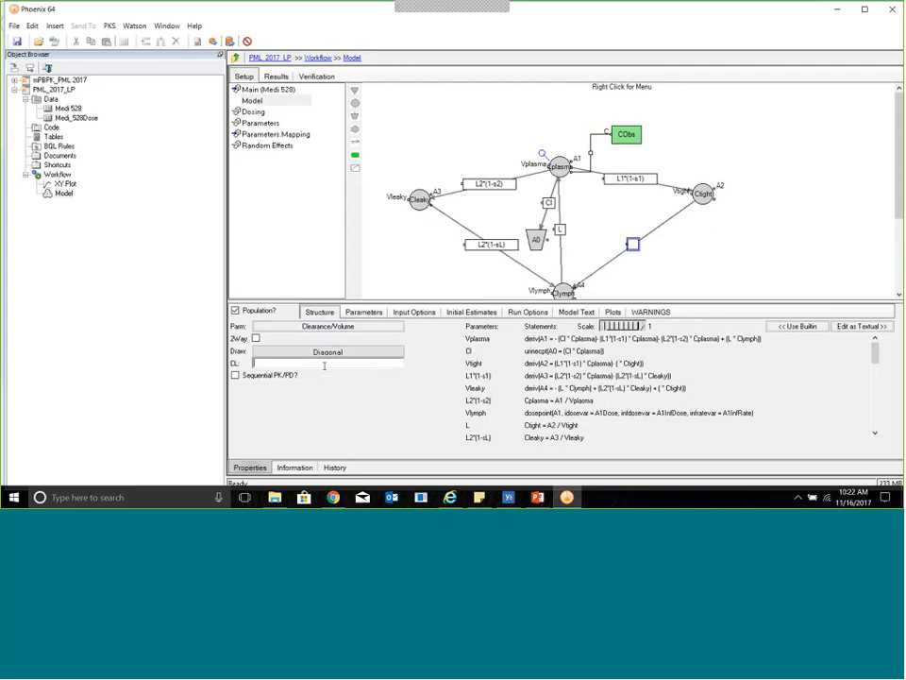
text(L1*(1-sL))
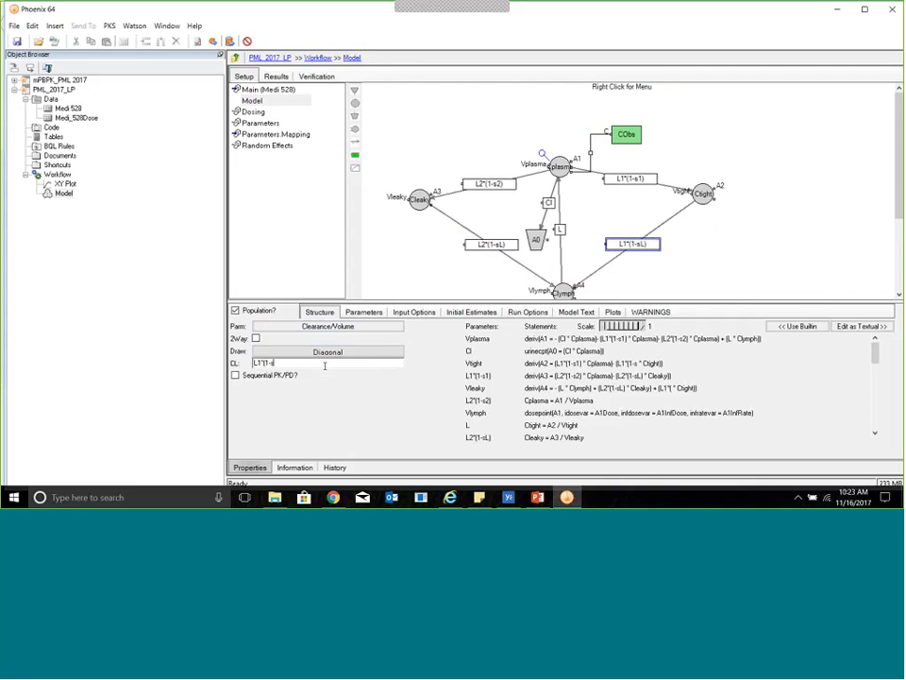
key(Return)
- Insert an elimination compartment and place it below Cleaky
right_click(388, 243)
mouse_move(417, 246)
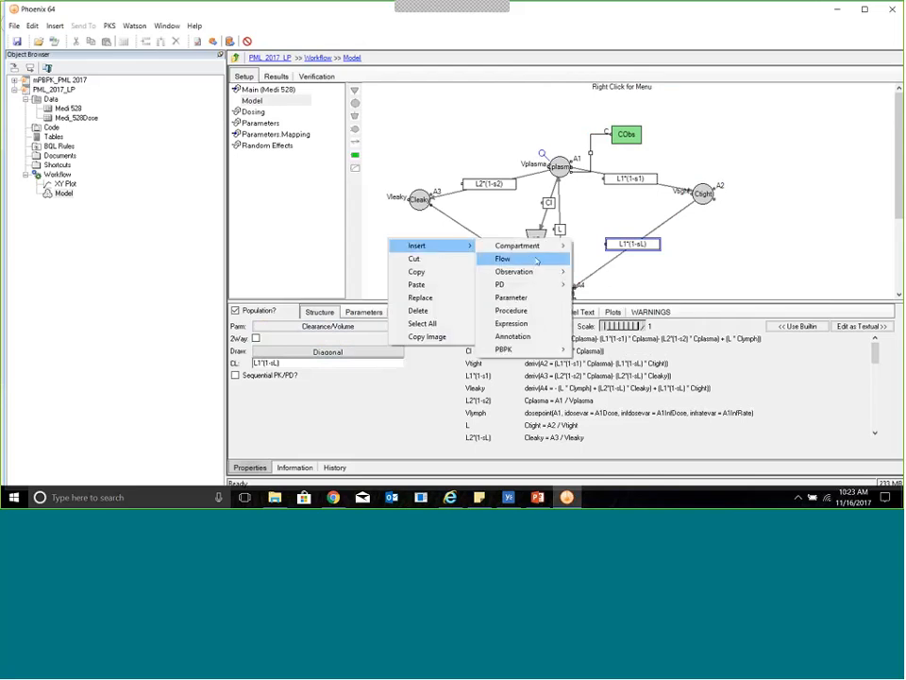
mouse_move(541, 249)
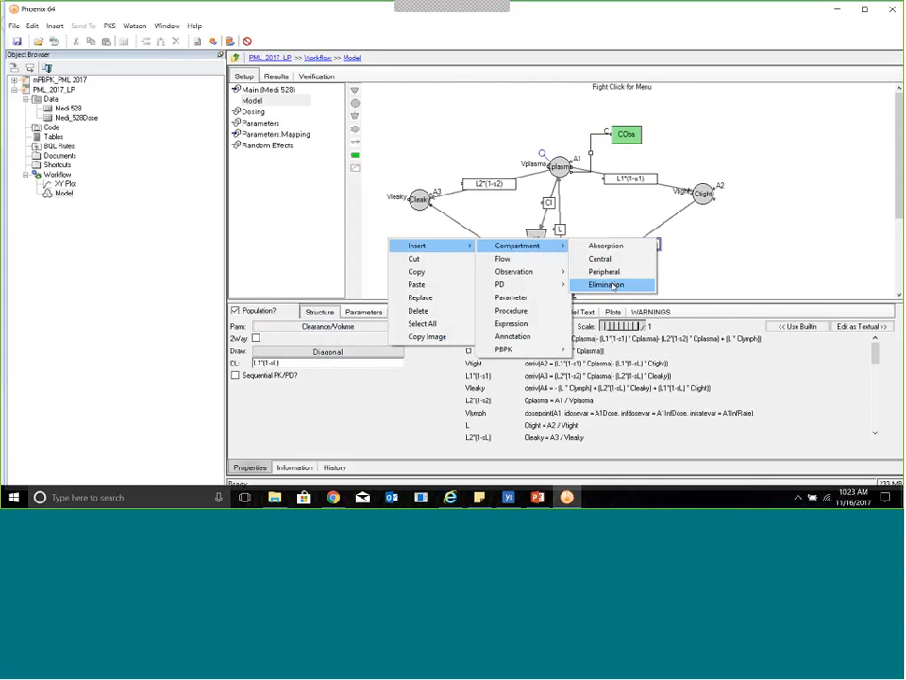
click(609, 284)
drag(388, 238, 422, 267)
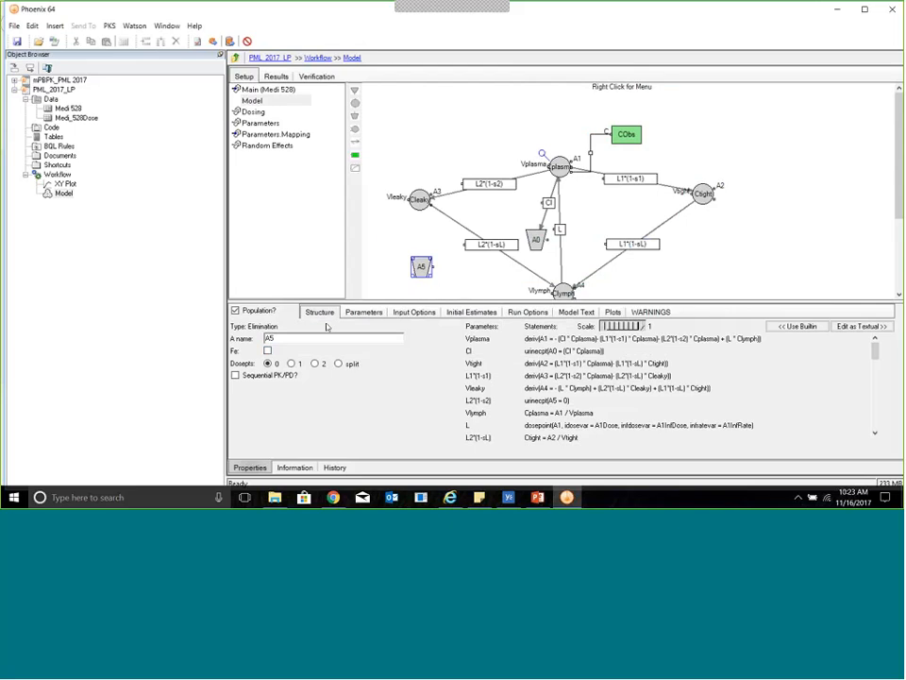
- Add a flow from Cleaky to the elimination compartment below it
right_click(380, 233)
mouse_move(406, 237)
click(500, 255)
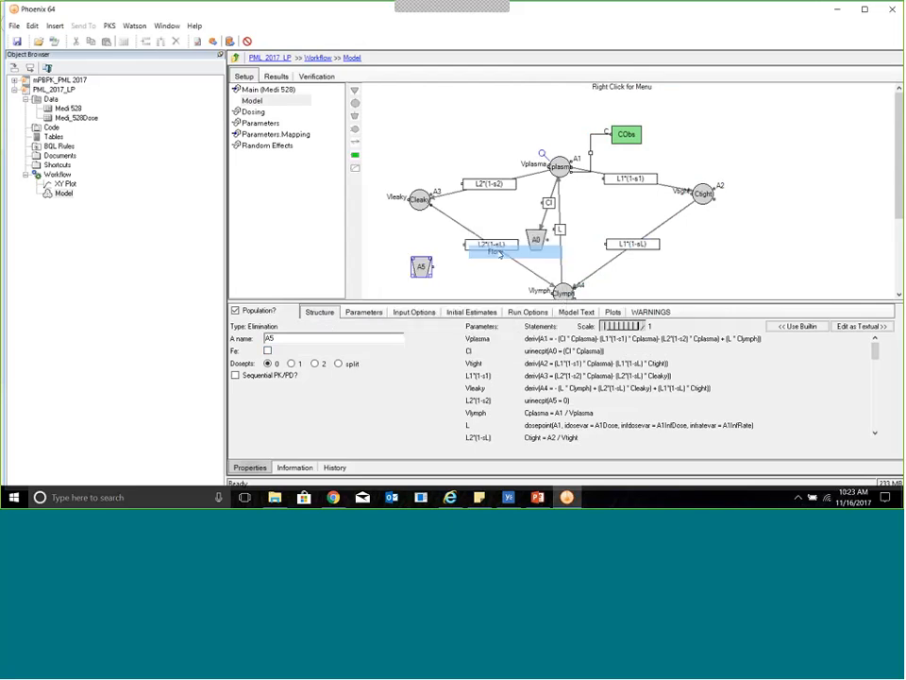
click(421, 266)
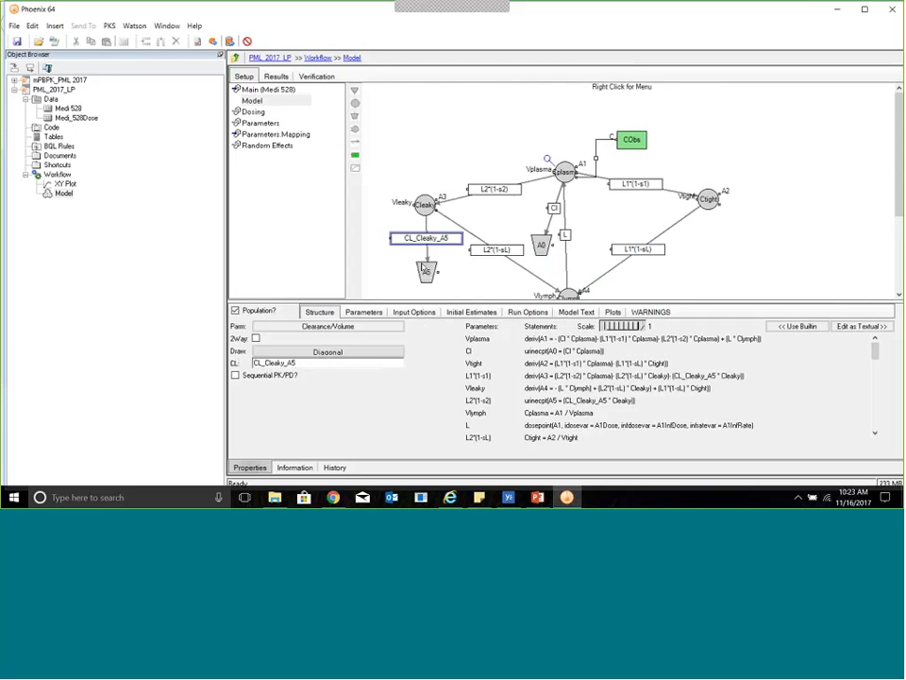
- Rename the clearance of the flow from Cleaky to its elimination compartment as CLi
click(317, 362)
key(BackSpace)
key(BackSpace)
key(BackSpace)
key(BackSpace)
key(BackSpace)
key(BackSpace)
key(BackSpace)
key(BackSpace)
key(BackSpace)
key(BackSpace)
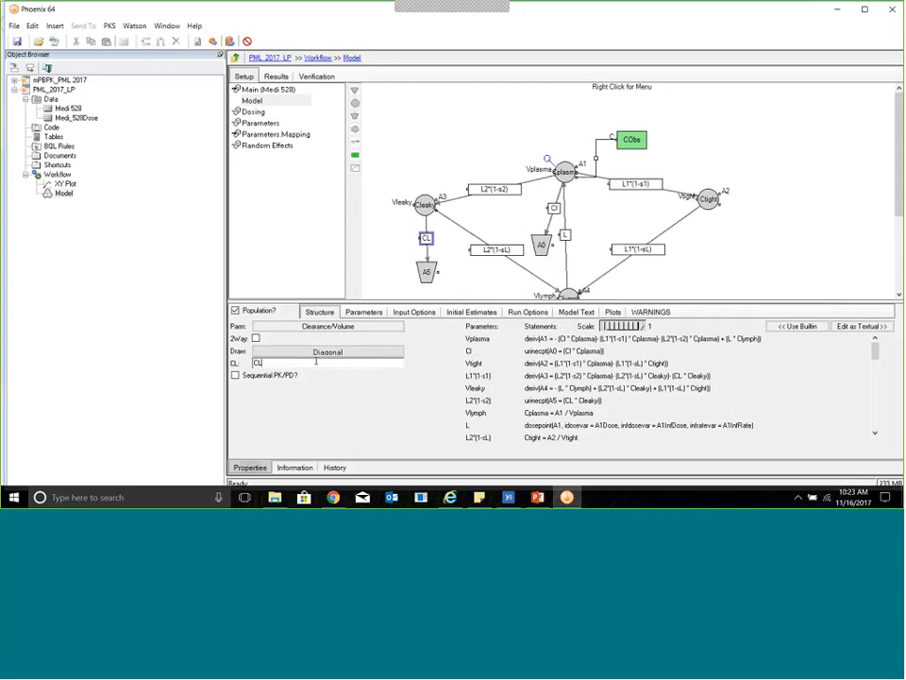
text(i)
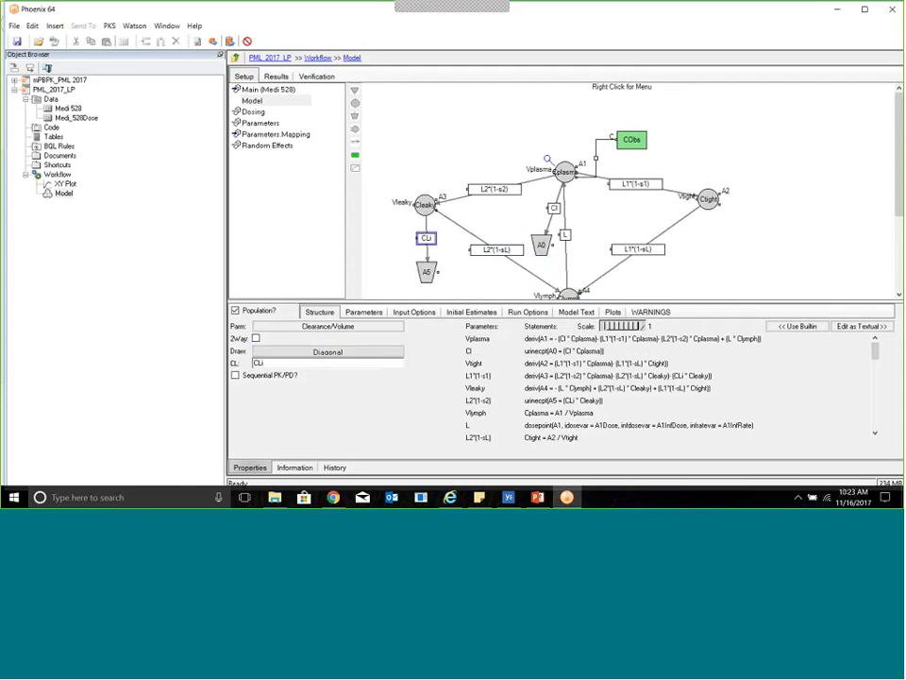
- Insert another elimination compartment below Ctight
right_click(731, 245)
mouse_move(758, 251)
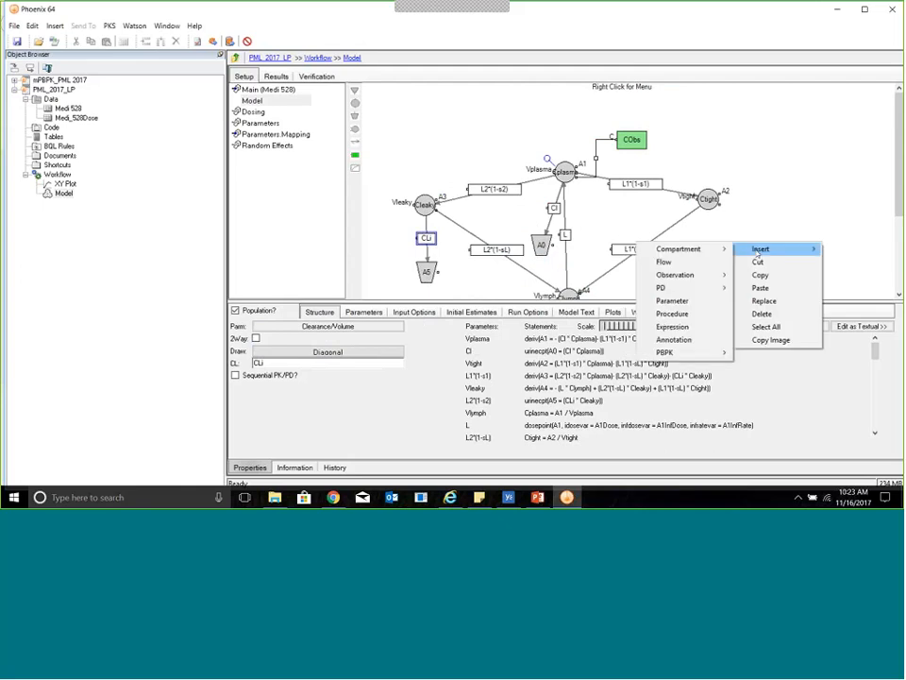
mouse_move(722, 249)
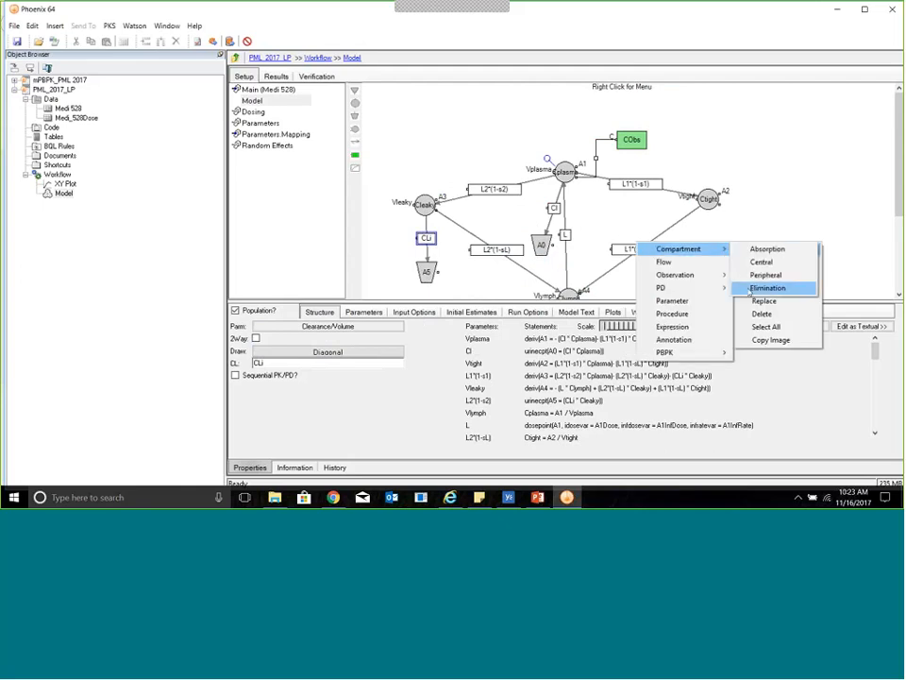
click(764, 288)
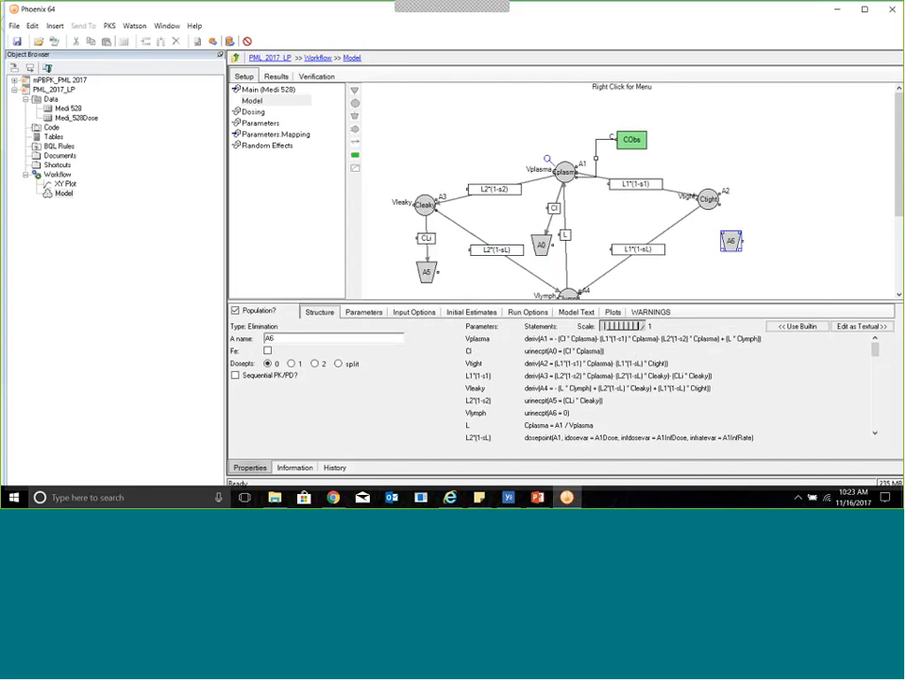
- Add a flow from Ctight to the elimination compartment below it, with that compartment set slightly lower
right_click(732, 227)
mouse_move(760, 230)
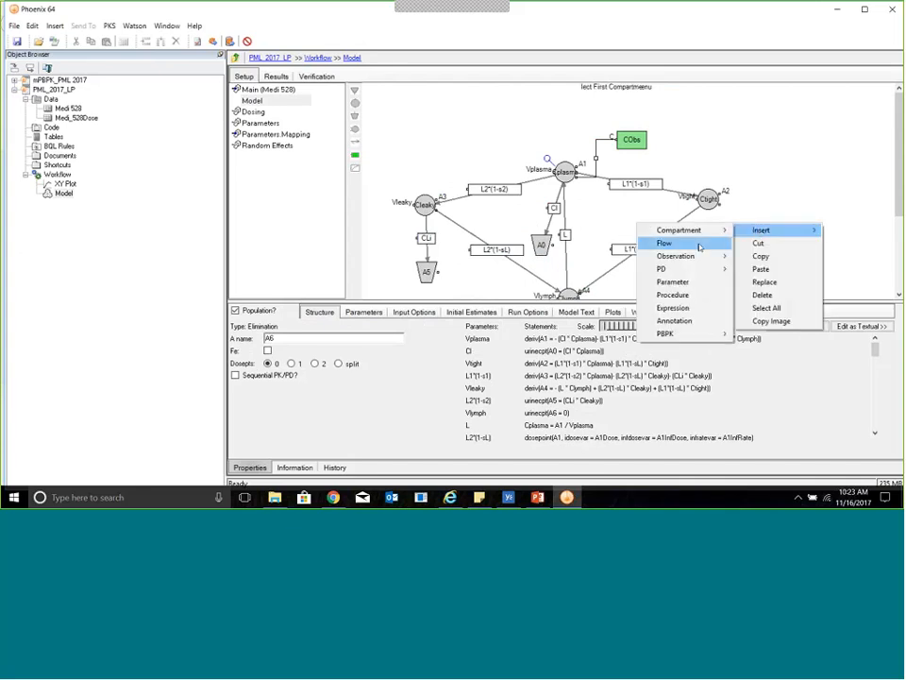
click(700, 244)
click(721, 272)
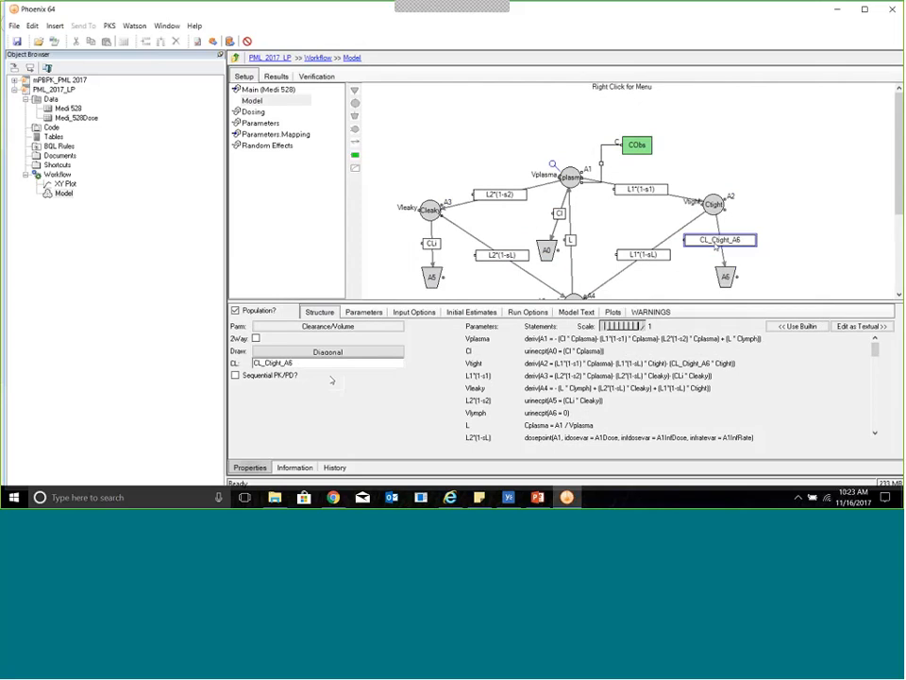
- Rename the clearance of the flow from Ctight to its elimination compartment as CLi
click(298, 363)
key(BackSpace)
key(BackSpace)
key(BackSpace)
key(BackSpace)
key(BackSpace)
key(BackSpace)
key(BackSpace)
key(BackSpace)
key(BackSpace)
key(BackSpace)
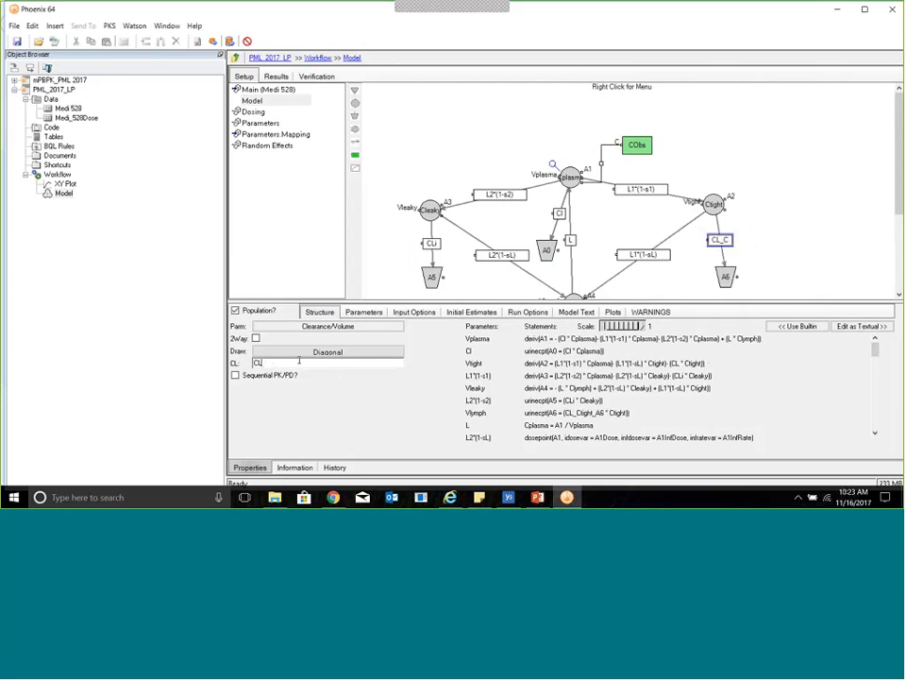
key(BackSpace)
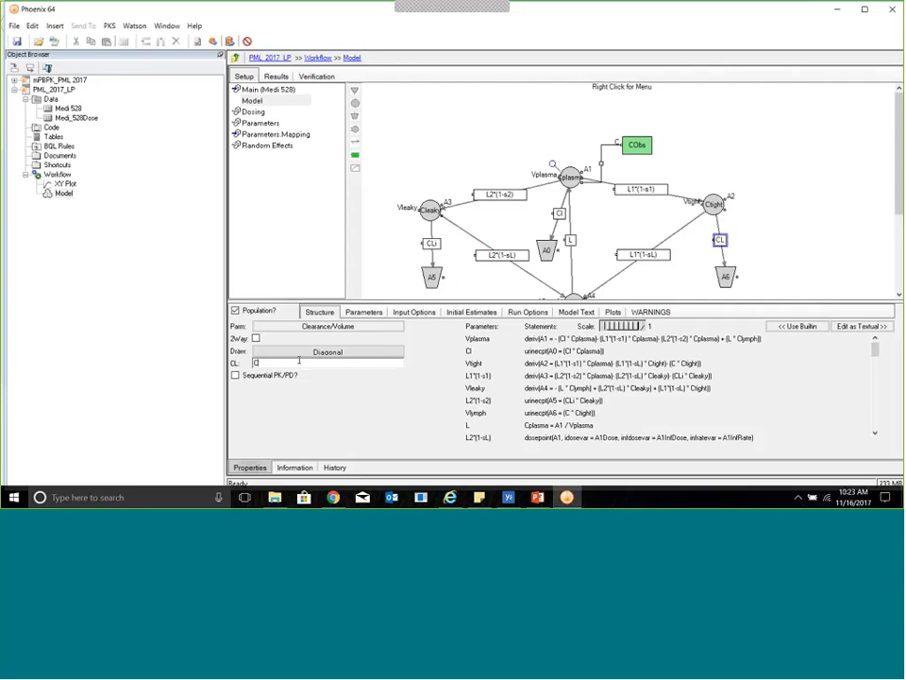
text(Li)
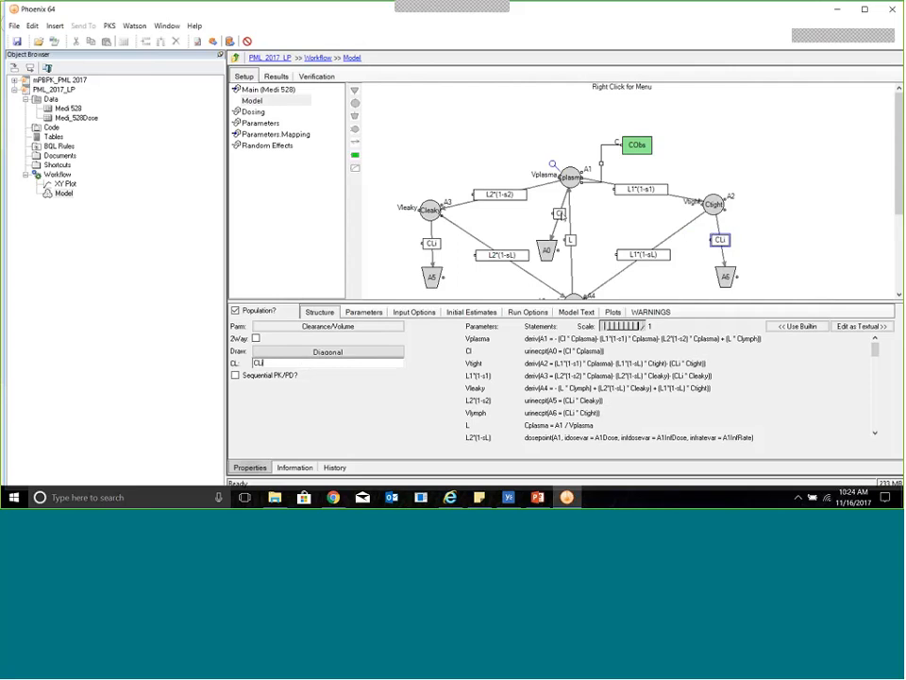
- Rename the clearance of the flow from Cplasma to A0 as CLp and shift the A0 elimination compartment away from the lymph flow, towards Cleaky
click(559, 213)
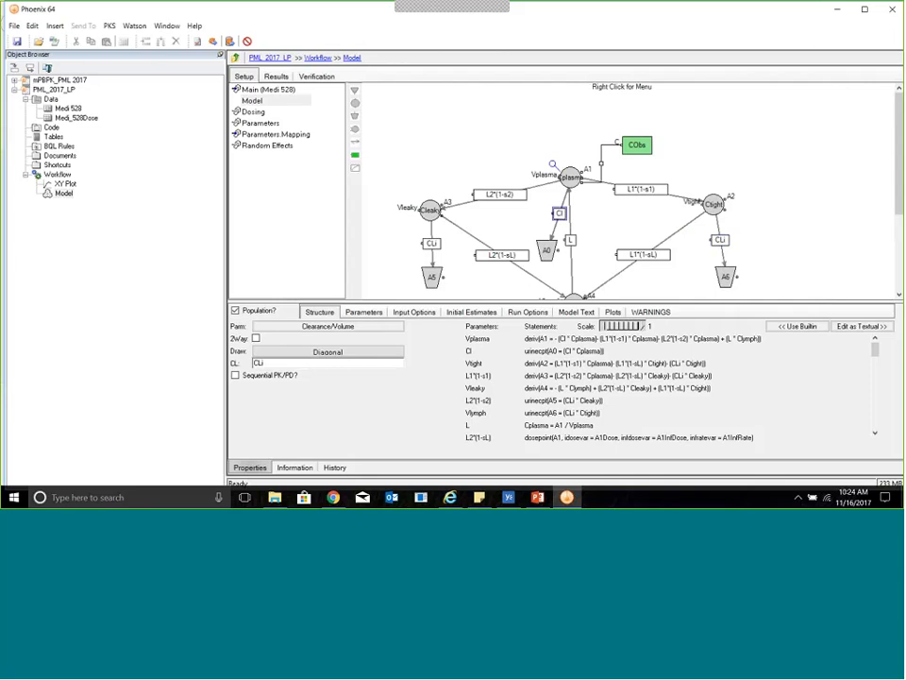
click(276, 364)
key(BackSpace)
text(L)
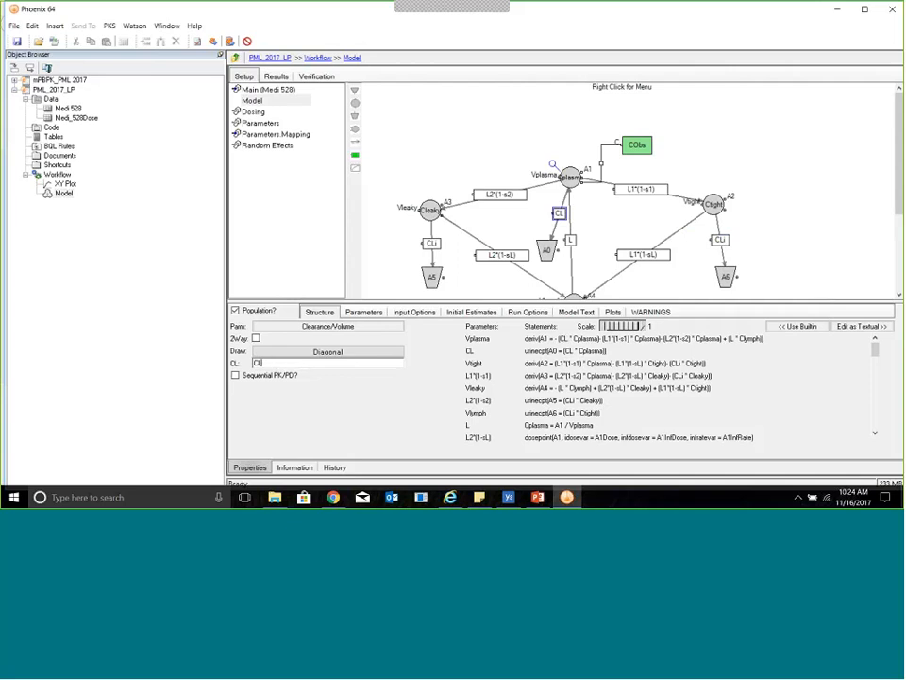
text(p)
drag(547, 250, 520, 232)
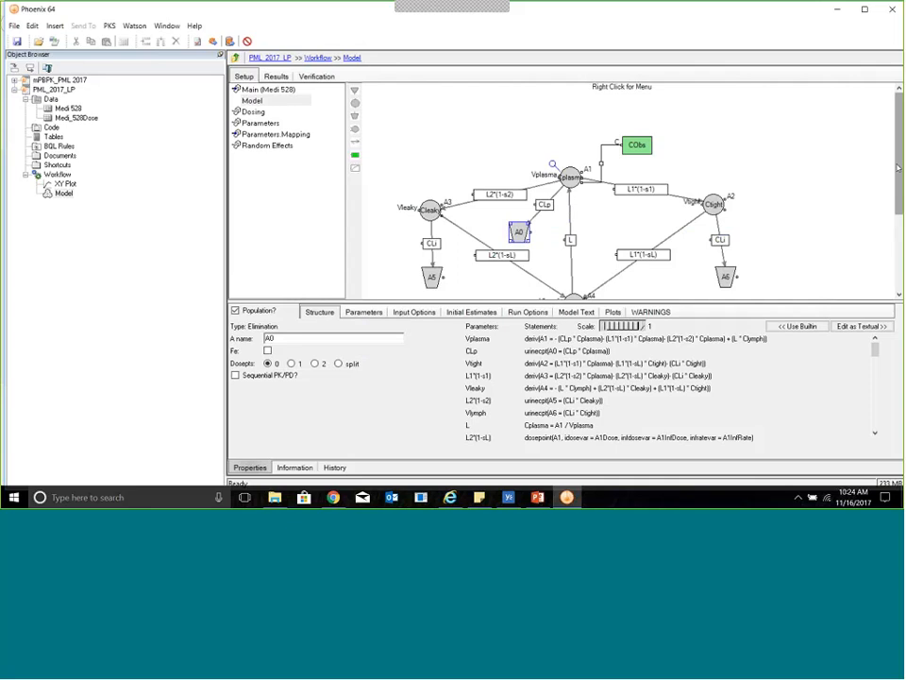
- Review the generated model statements, convert the graphical model to an editable textual model and show its warnings
drag(899, 168, 898, 209)
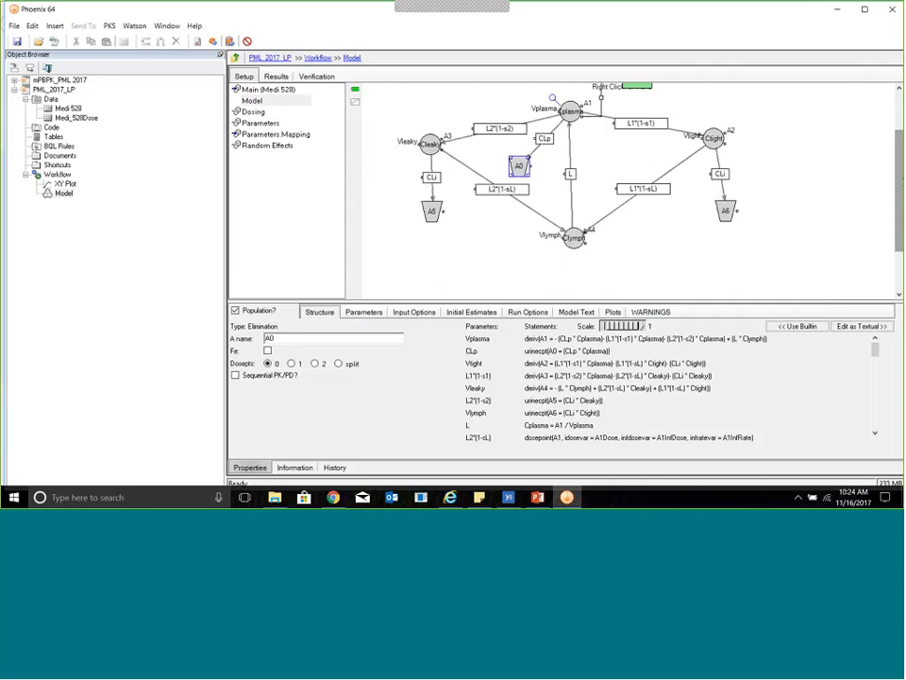
scroll(769, 242, up, 1)
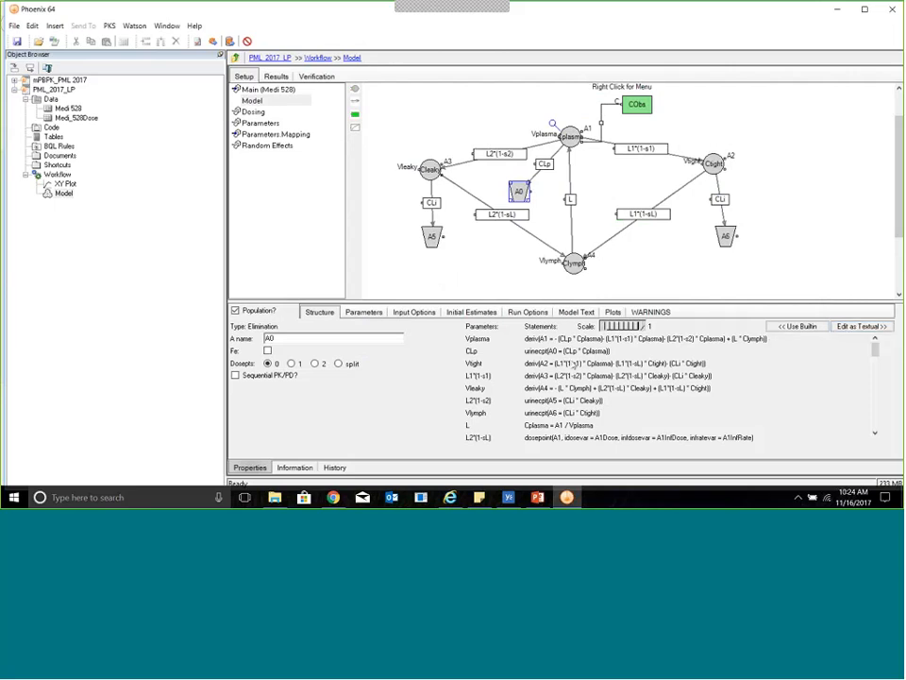
scroll(875, 368, down, 1)
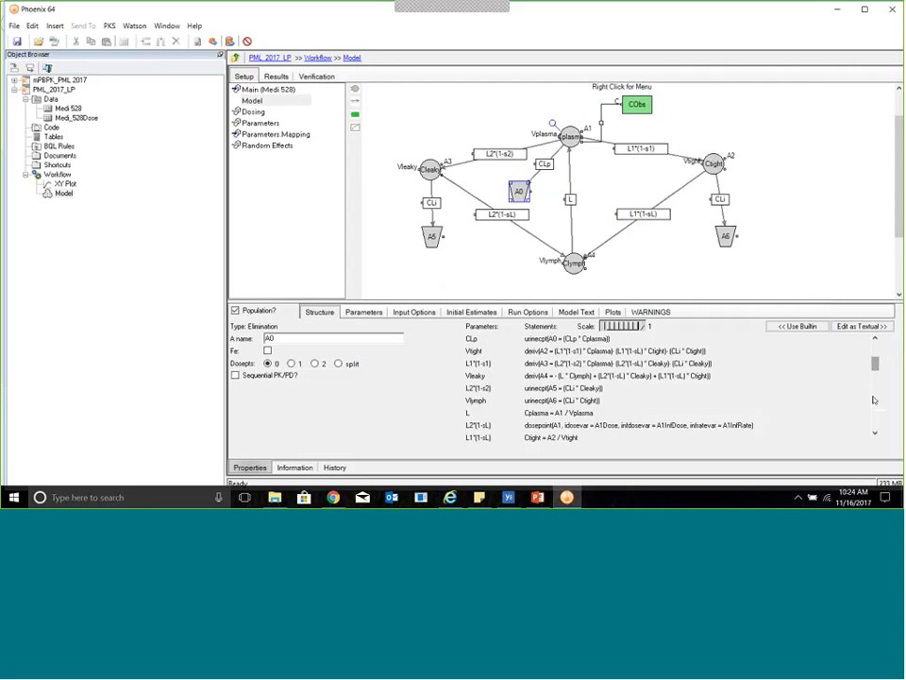
scroll(875, 407, down, 1)
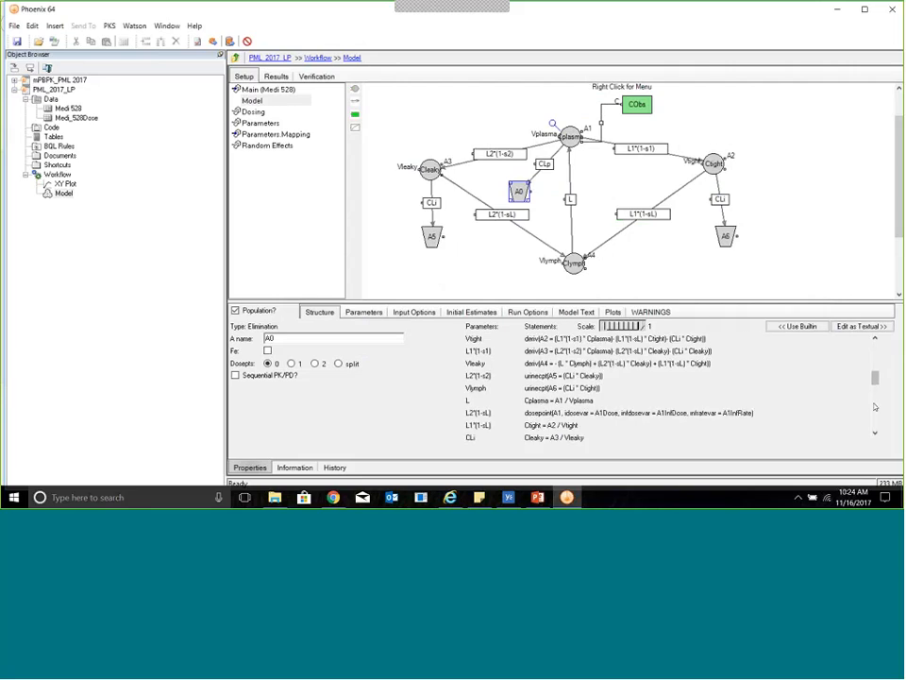
drag(875, 385, 874, 347)
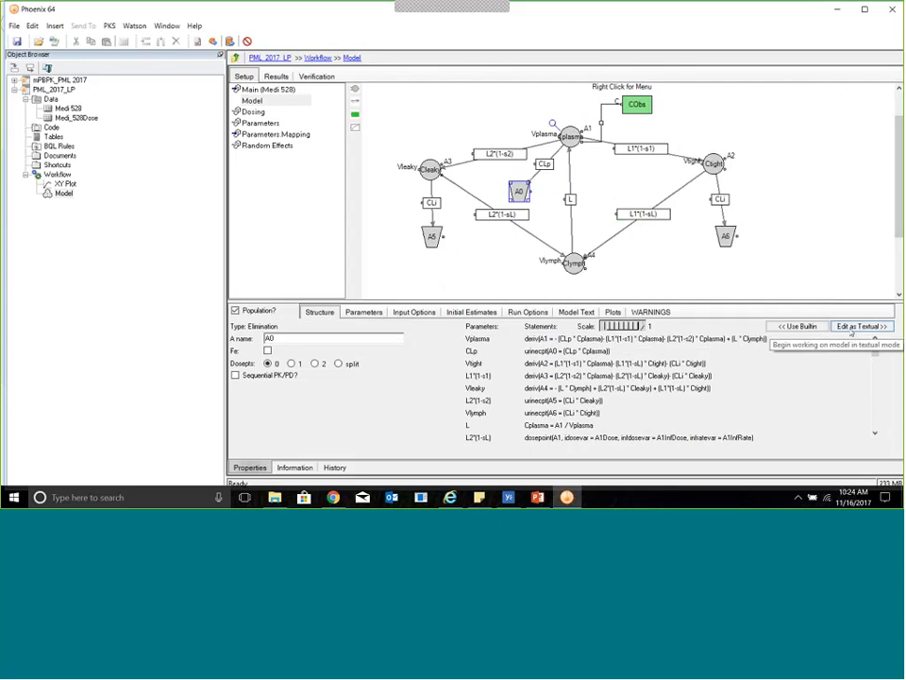
click(852, 327)
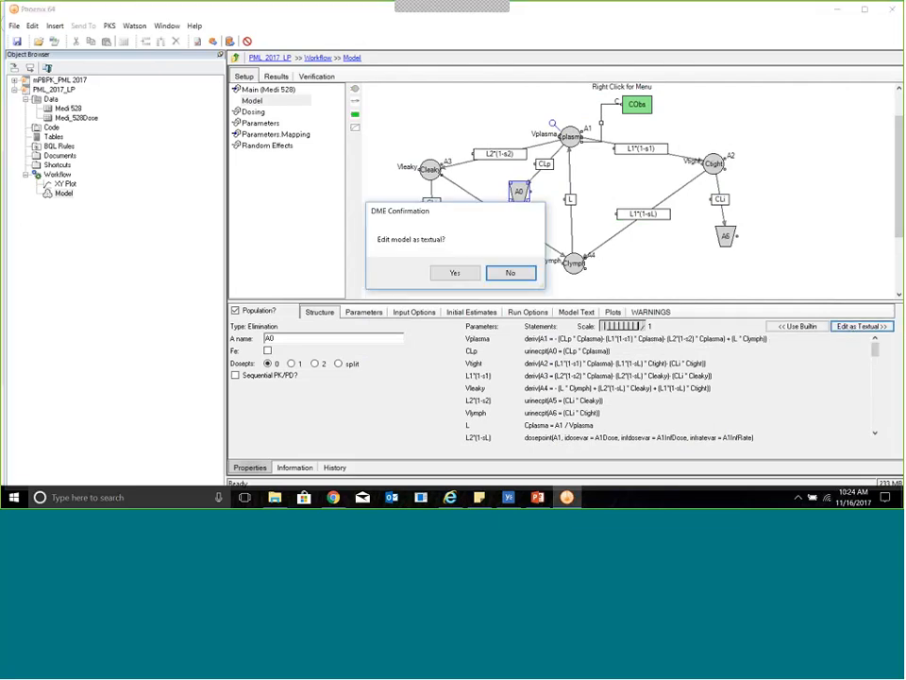
click(455, 273)
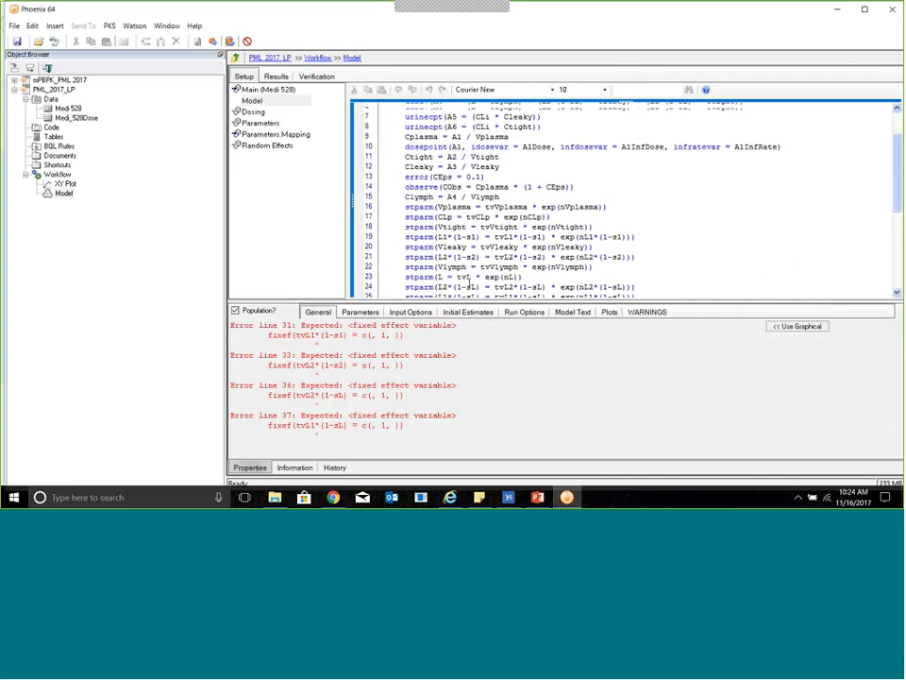
scroll(469, 281, up, 2)
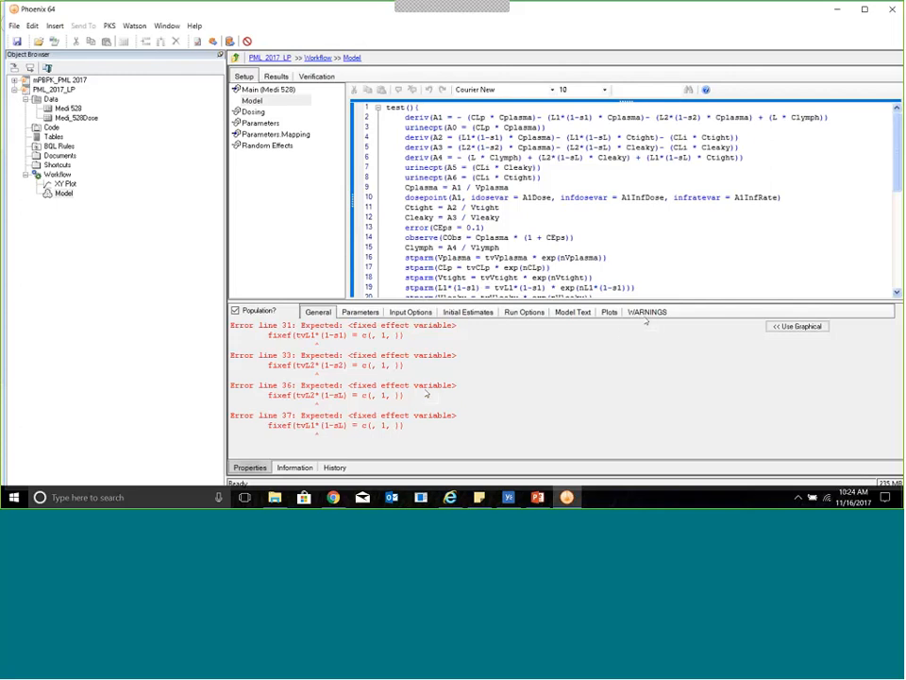
click(647, 312)
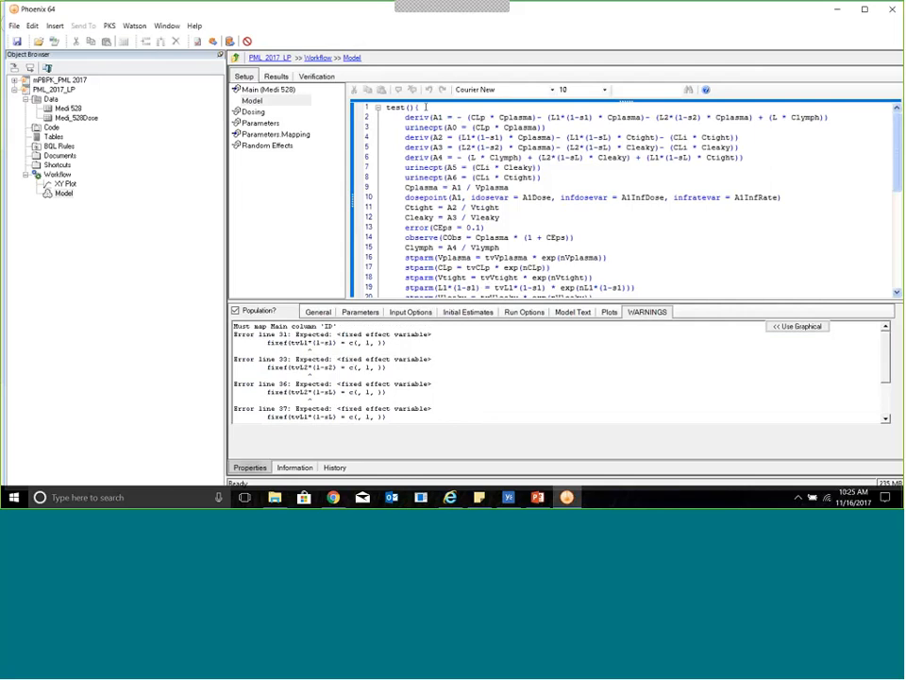
- Add the line Vtight=0.65*ISF*Kp directly below the test(){ line of the model code
key(Return)
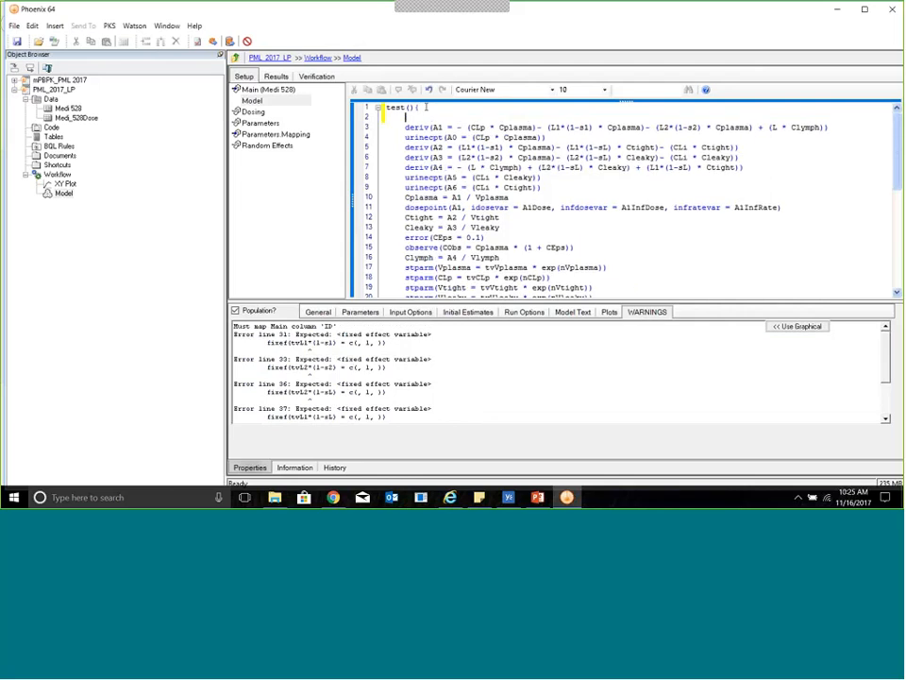
click(426, 106)
key(Down)
text(Vtight=0.65)
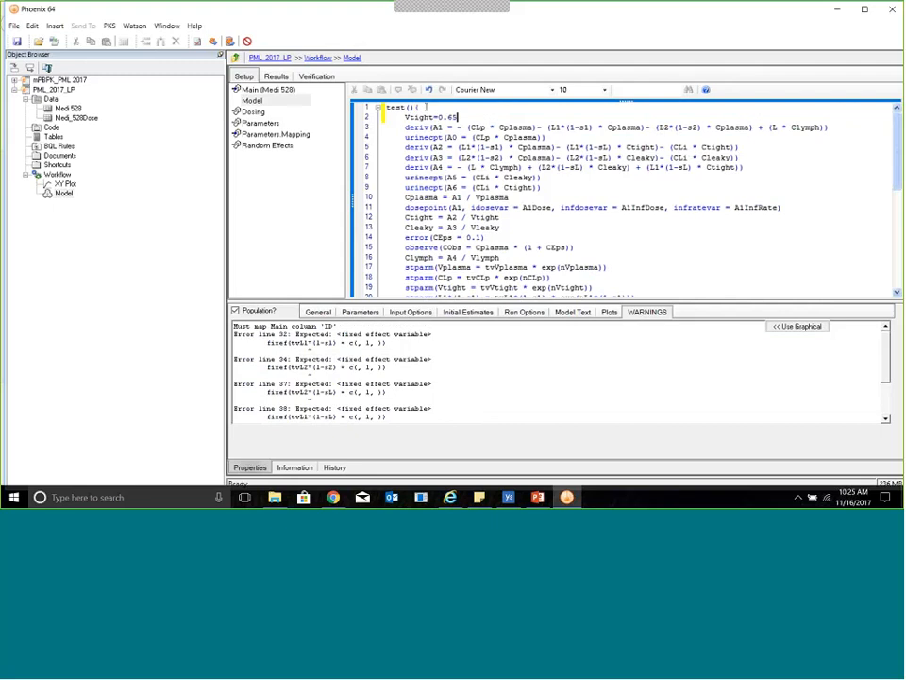
text(*ISF*)
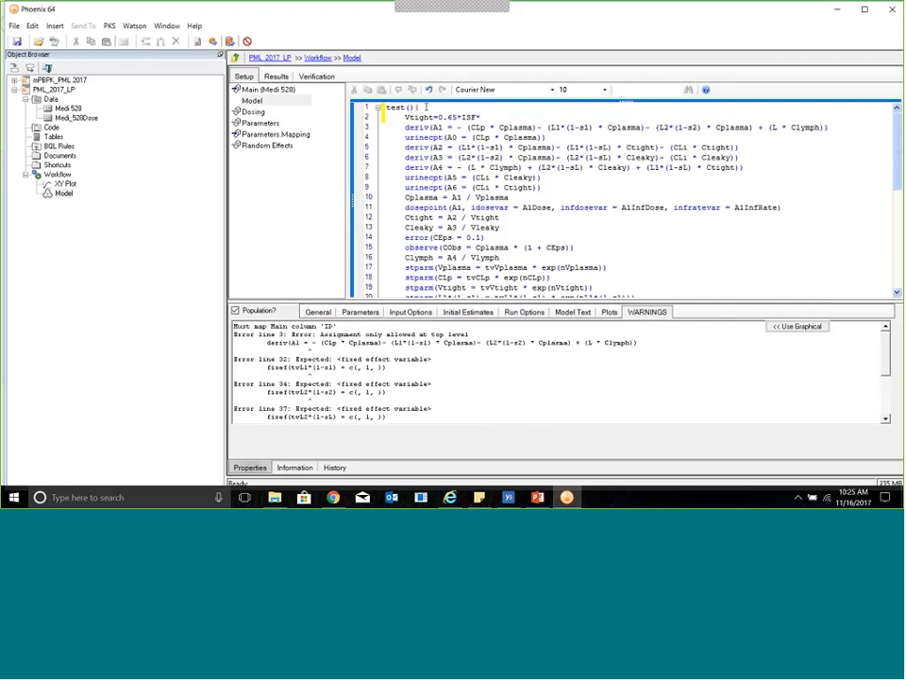
text(Kp)
- Add the line Vleaky=0.35*ISF*Kp below the Vtight assignment
key(Return)
text(V)
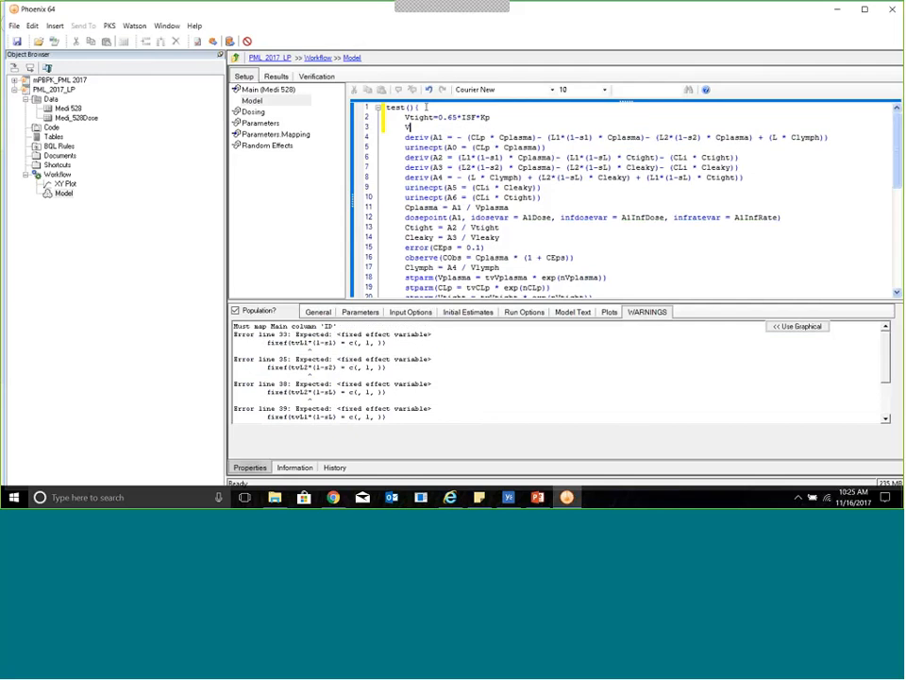
text(leaky=0.35*IS)
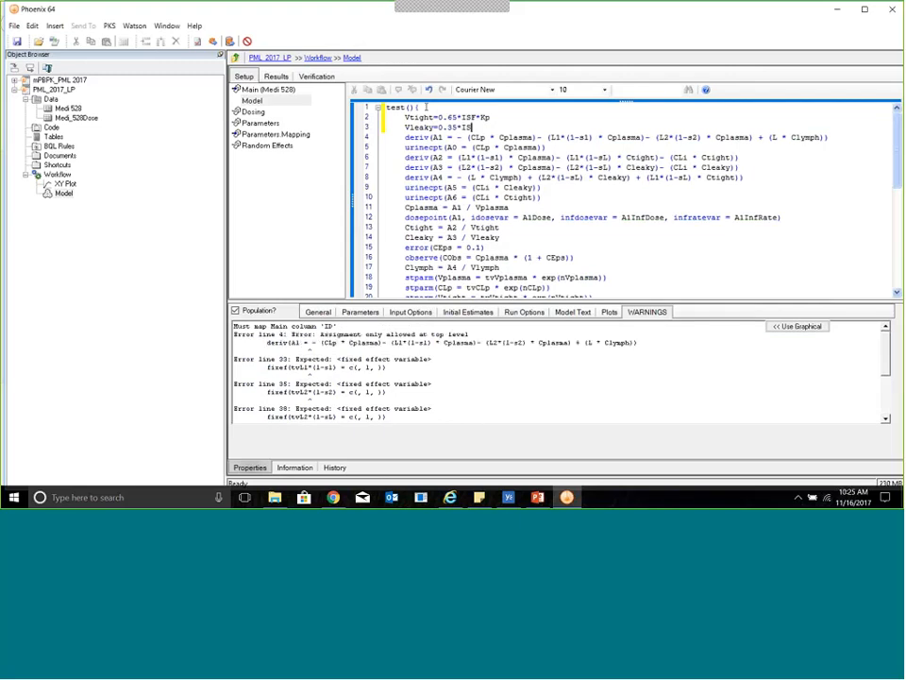
text(F)
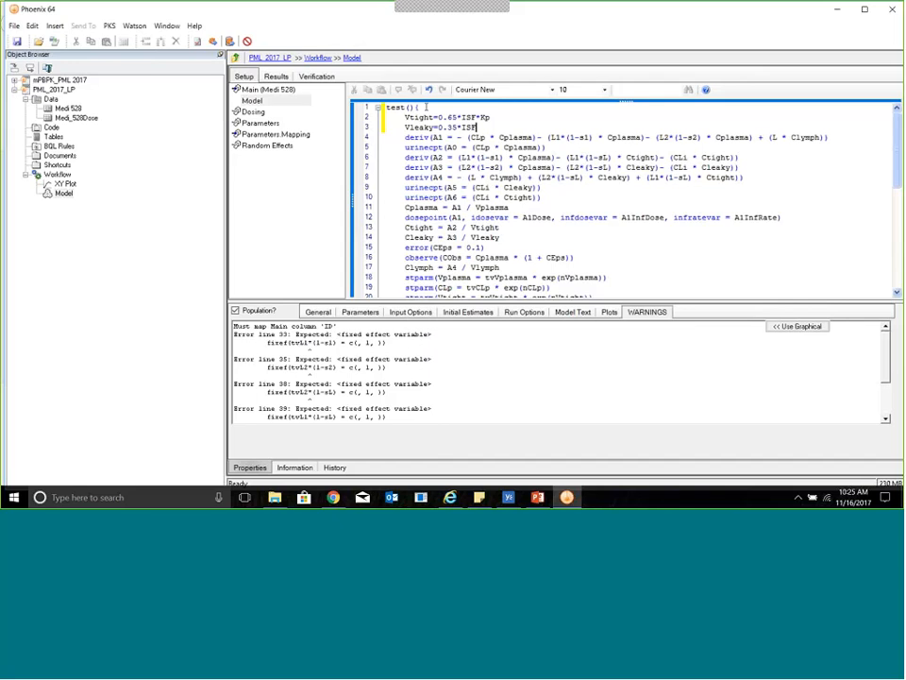
text(*Kp)
- Add the line L1= 0.33*L below the Vleaky assignment
key(Return)
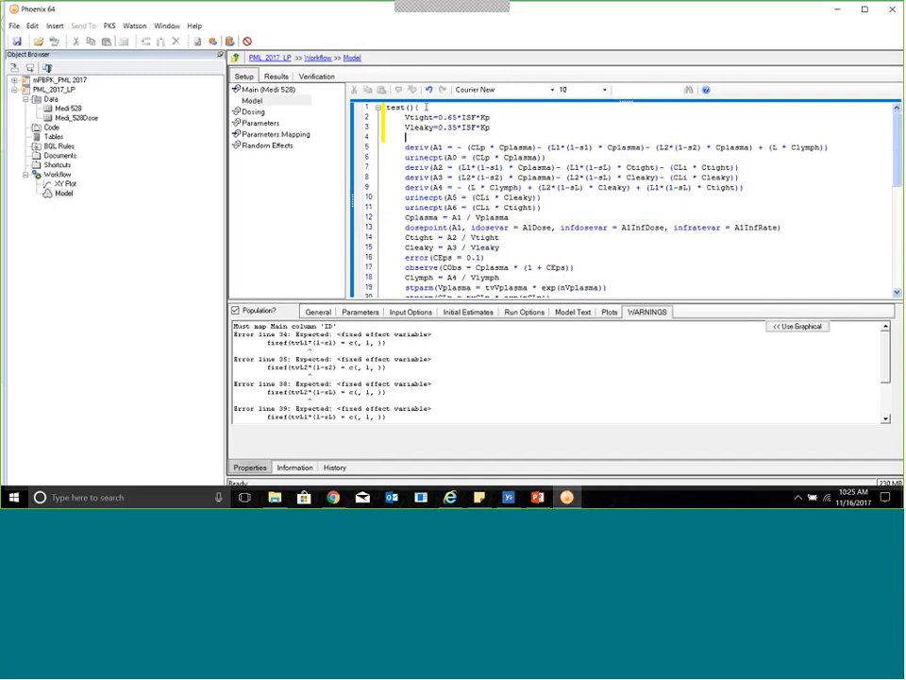
click(426, 107)
key(Down)
key(Down)
key(Down)
text(L1)
click(426, 108)
key(Down)
key(Down)
key(Down)
text(+)
key(BackSpace)
text(=)
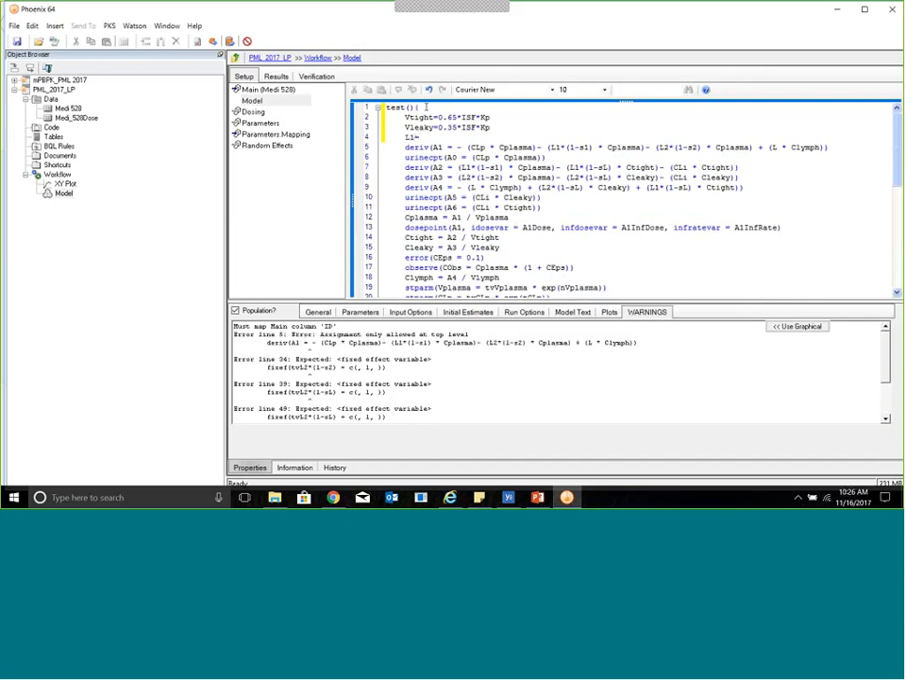
text( 0.33*L)
- Add the line L2=0.67*L below the L1 assignment, followed by a blank line before the deriv(A1) equation
key(Return)
text(L2)
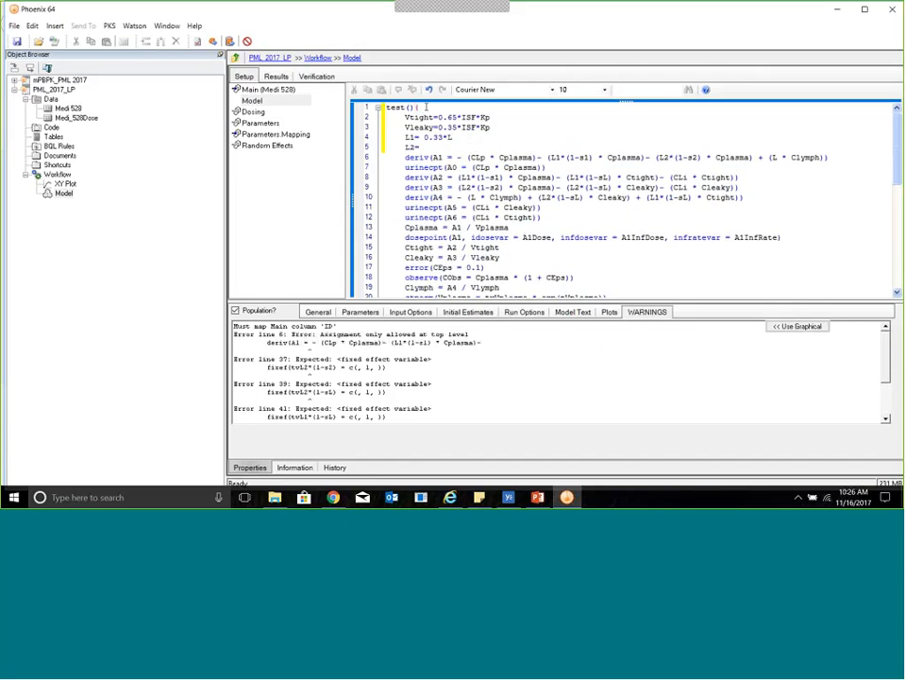
text(=0.67*)
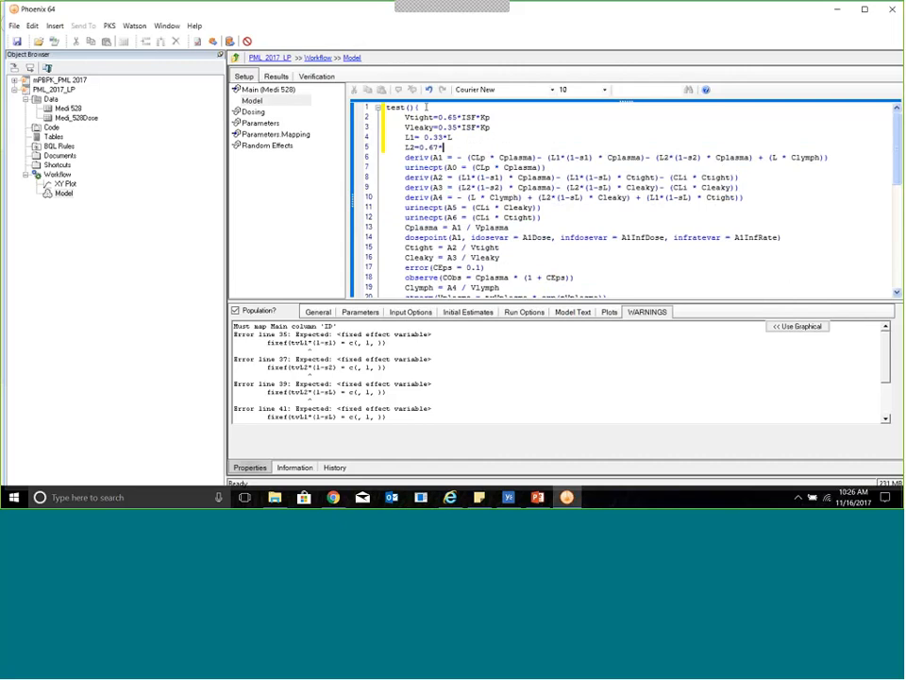
text(L)
click(426, 108)
key(Return)
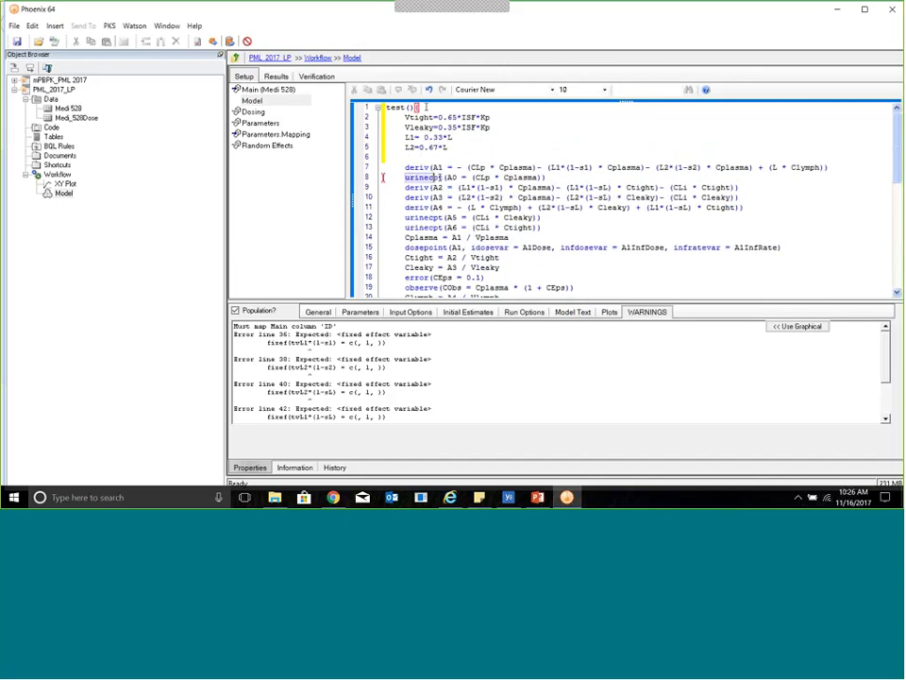
- Delete the urinecpt statements for A0, A5 and A6 from the model code
drag(382, 177, 552, 176)
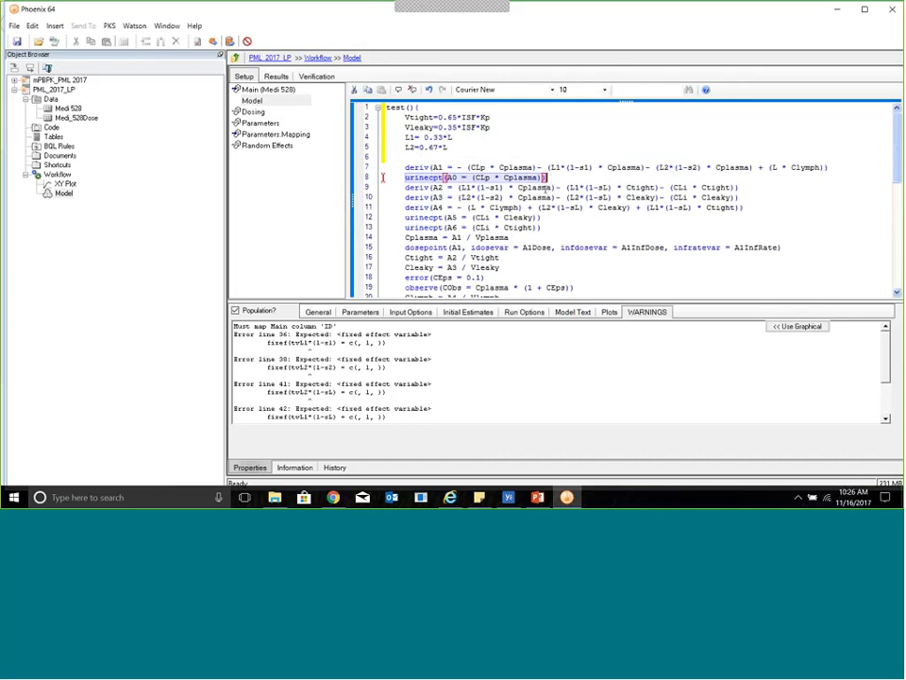
key(Return)
scroll(462, 191, down, 1)
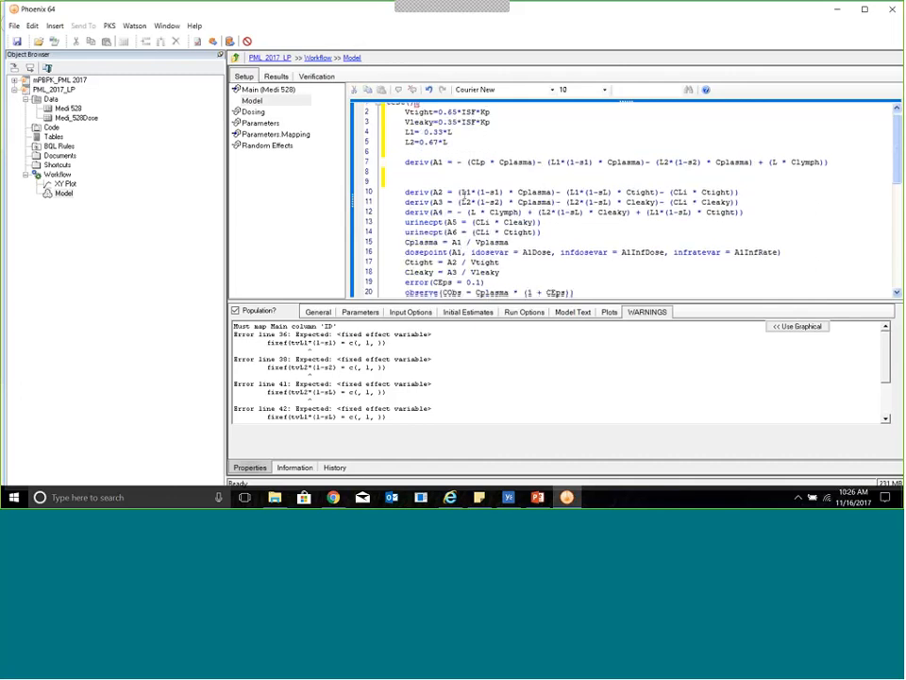
scroll(462, 191, down, 1)
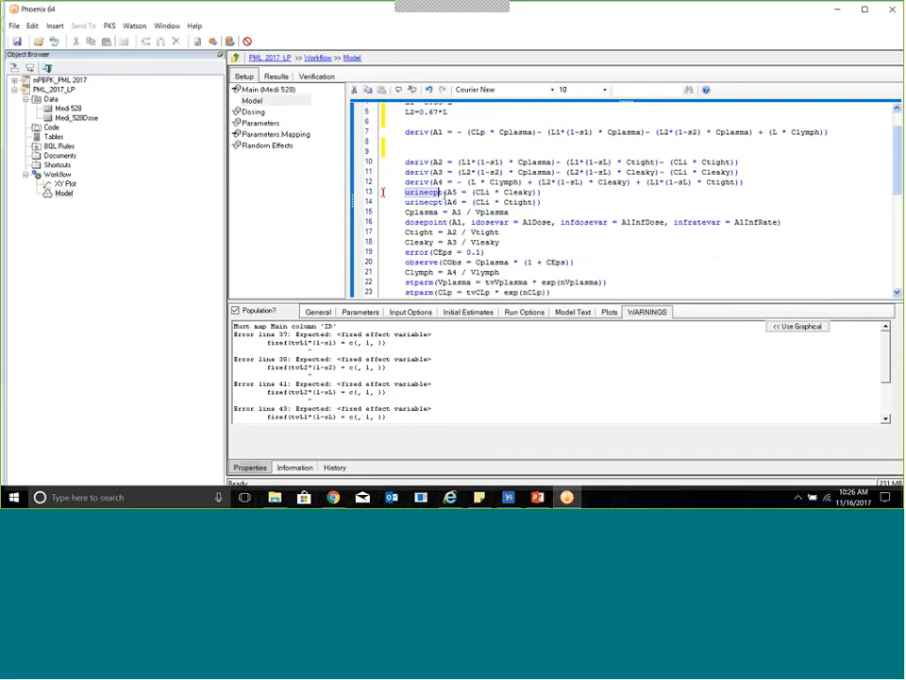
drag(406, 192, 541, 202)
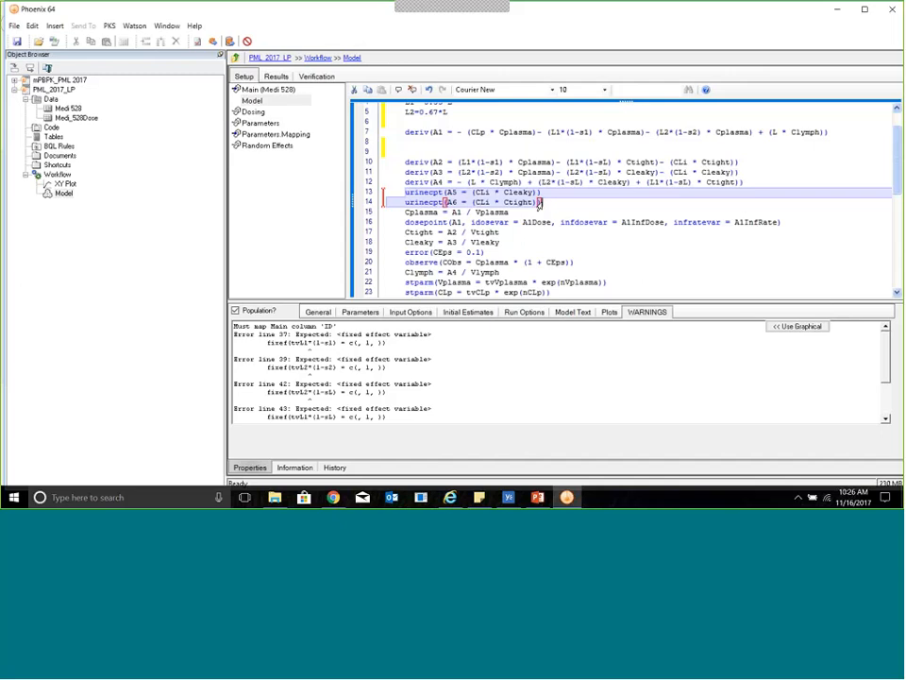
key(Delete)
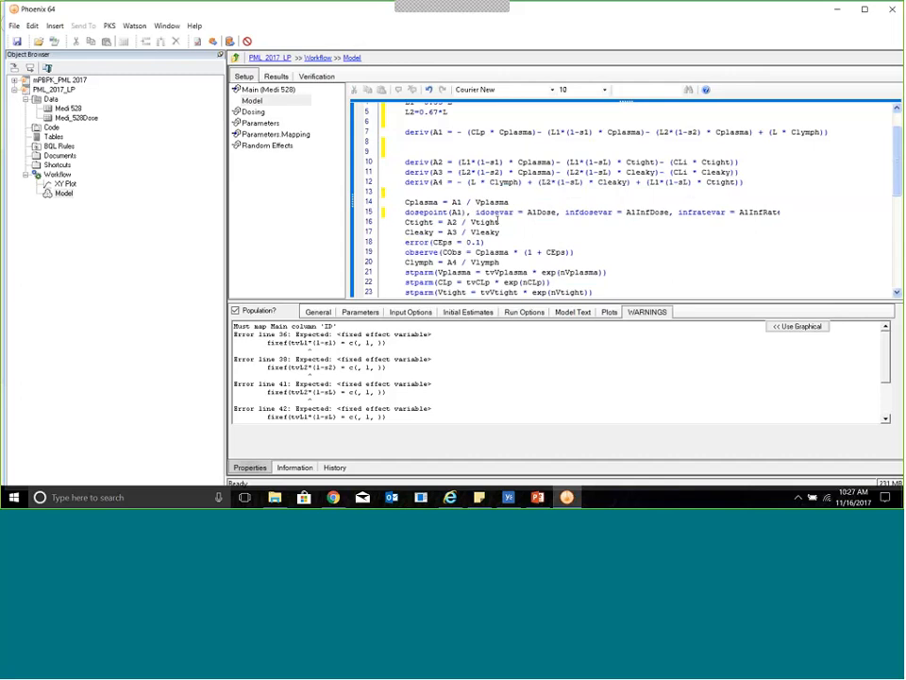
- Shorten the dosing statement to dosepoint(A1) by removing its dose and infusion variables, and insert a blank line above the error statement
text())
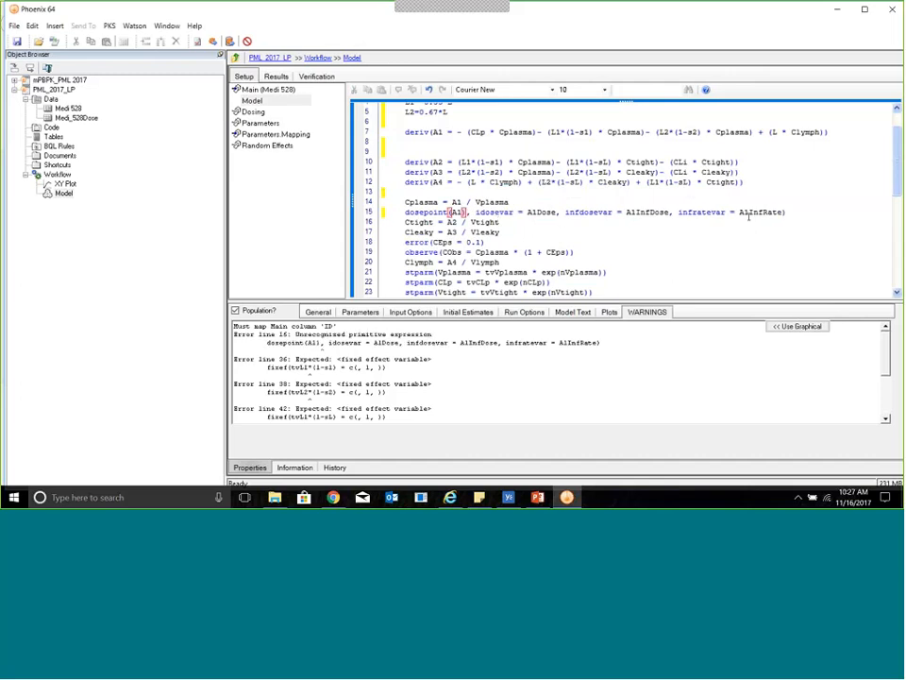
drag(788, 211, 466, 220)
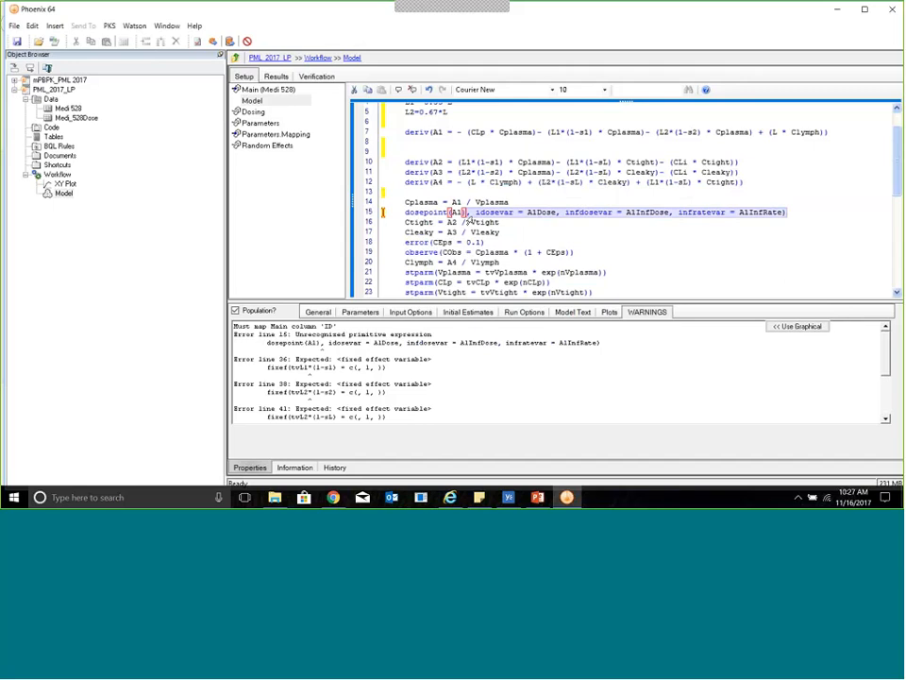
key(Delete)
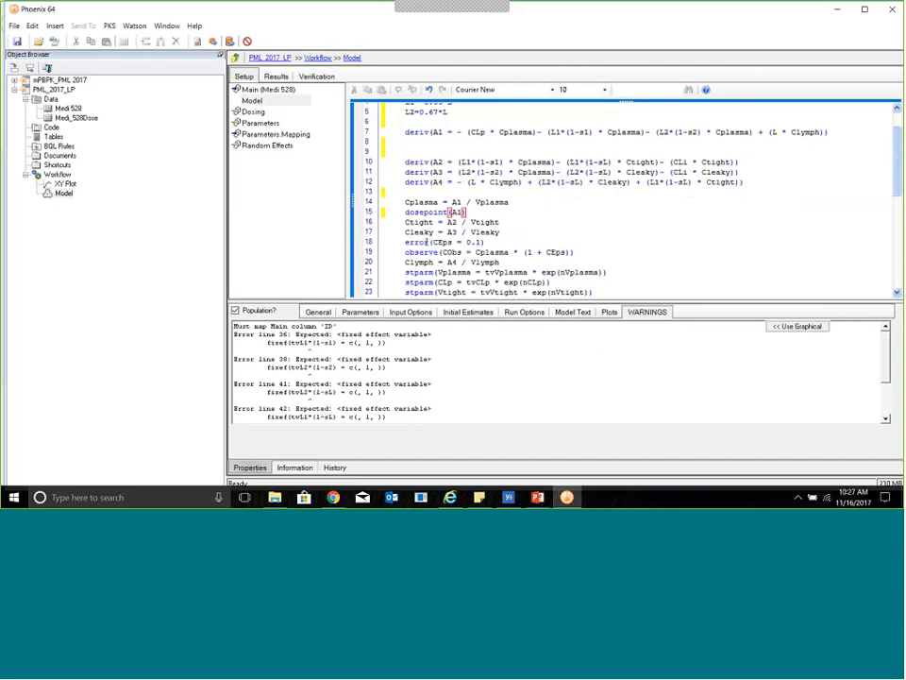
click(406, 242)
key(Return)
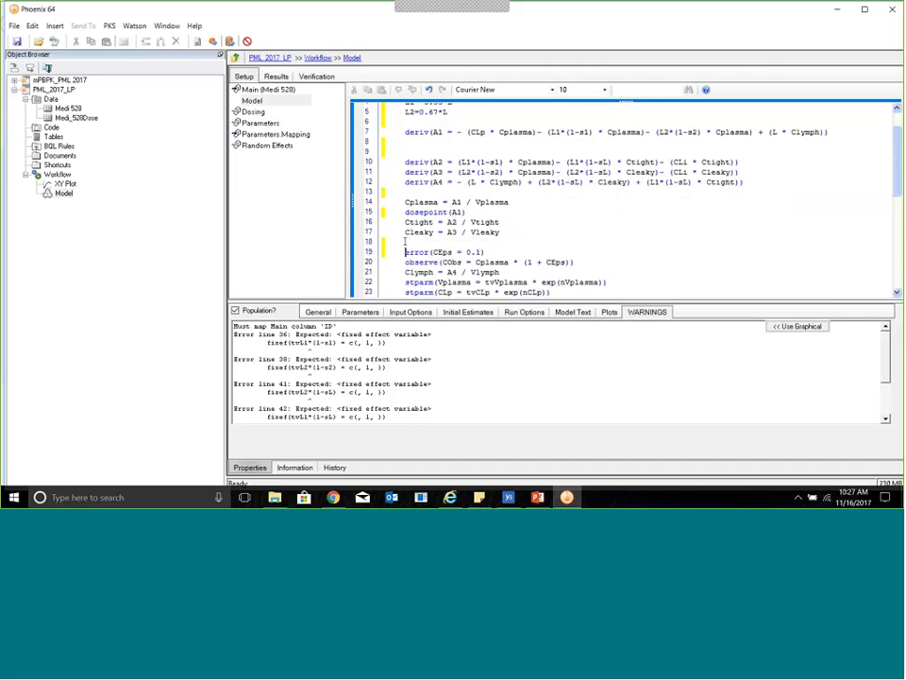
- Insert three blank lines between the Clymph equation and the first stparm statement
scroll(430, 236, down, 2)
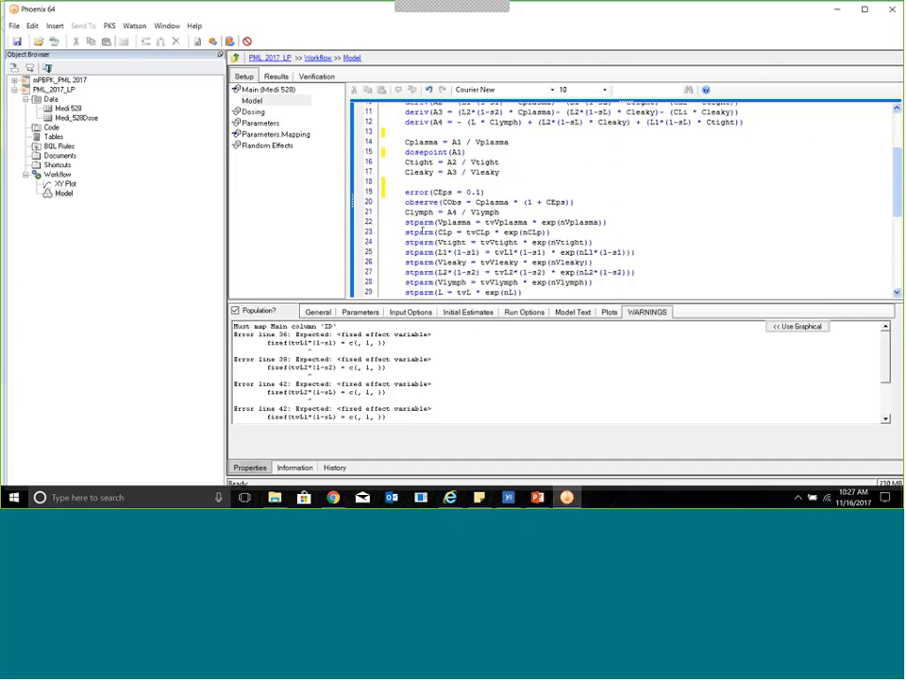
click(405, 222)
key(Return)
key(Return)
key(Return)
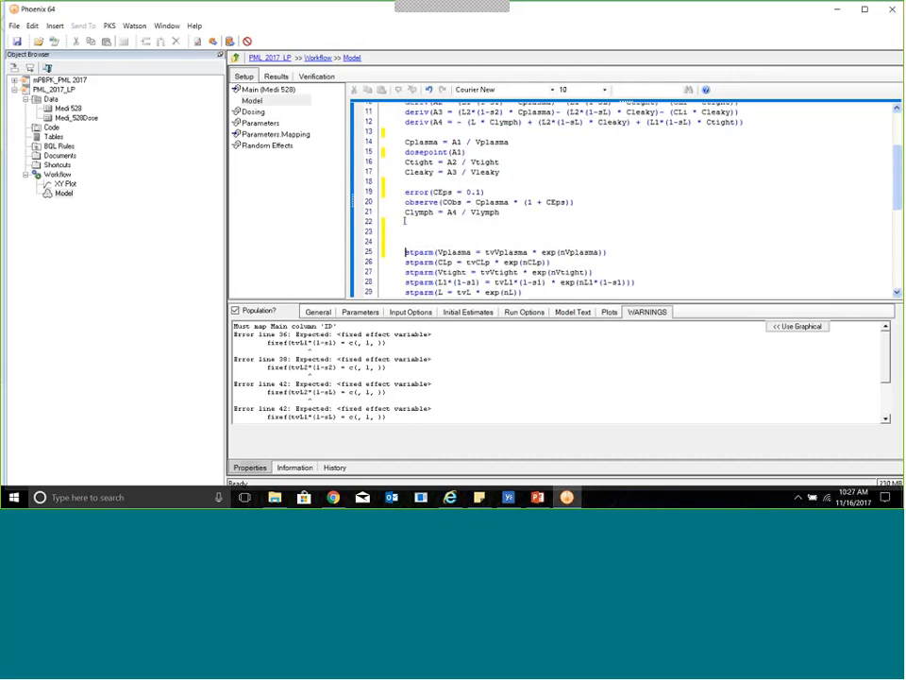
- Delete the whole block of stparm statements, from Vplasma through the second CLi entry
scroll(405, 221, down, 3)
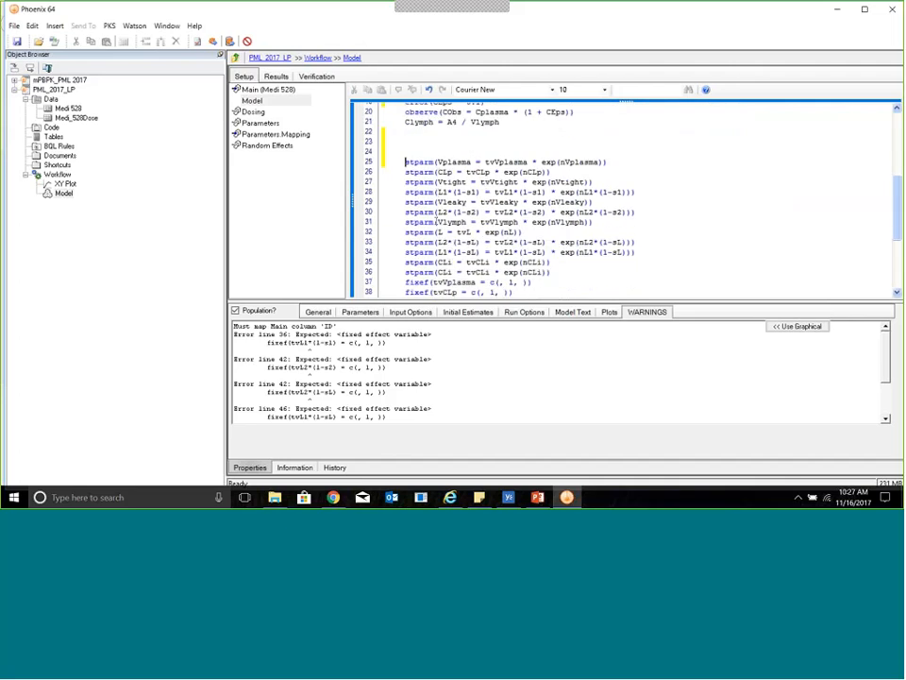
scroll(449, 189, down, 1)
shift+click(449, 161)
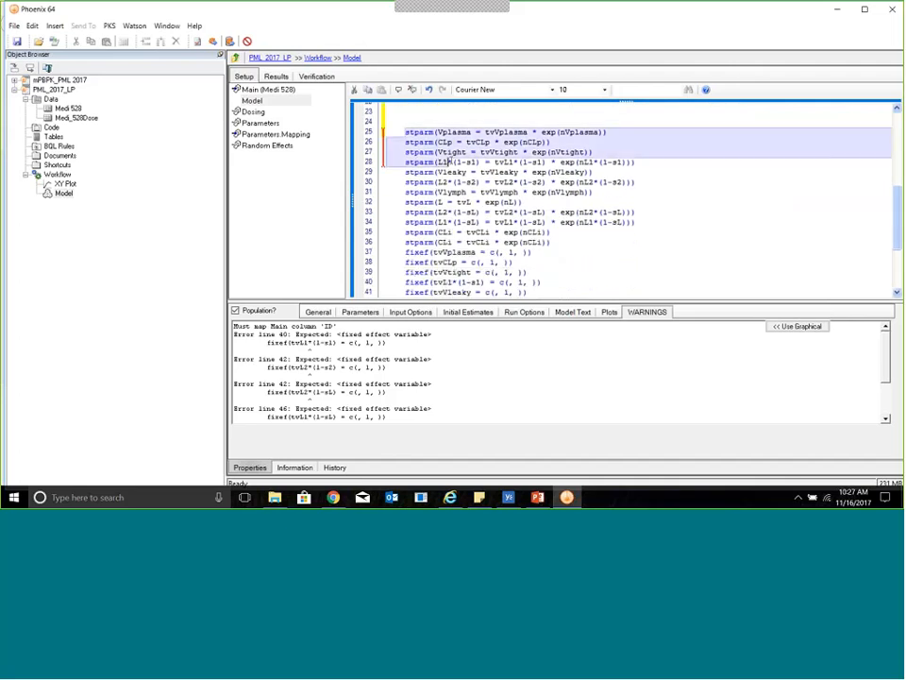
shift+click(550, 231)
shift+click(563, 245)
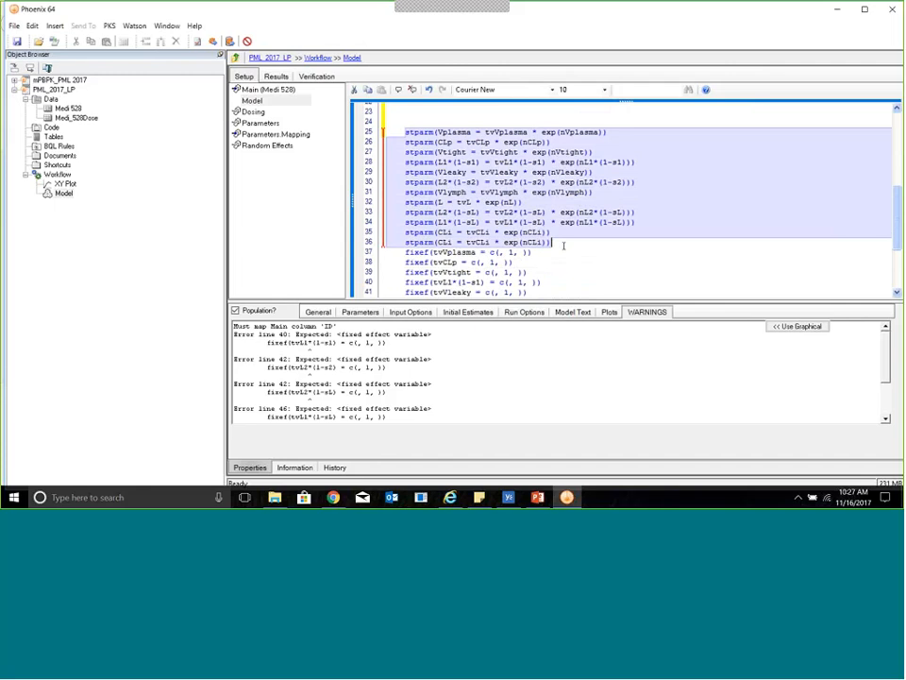
key(Delete)
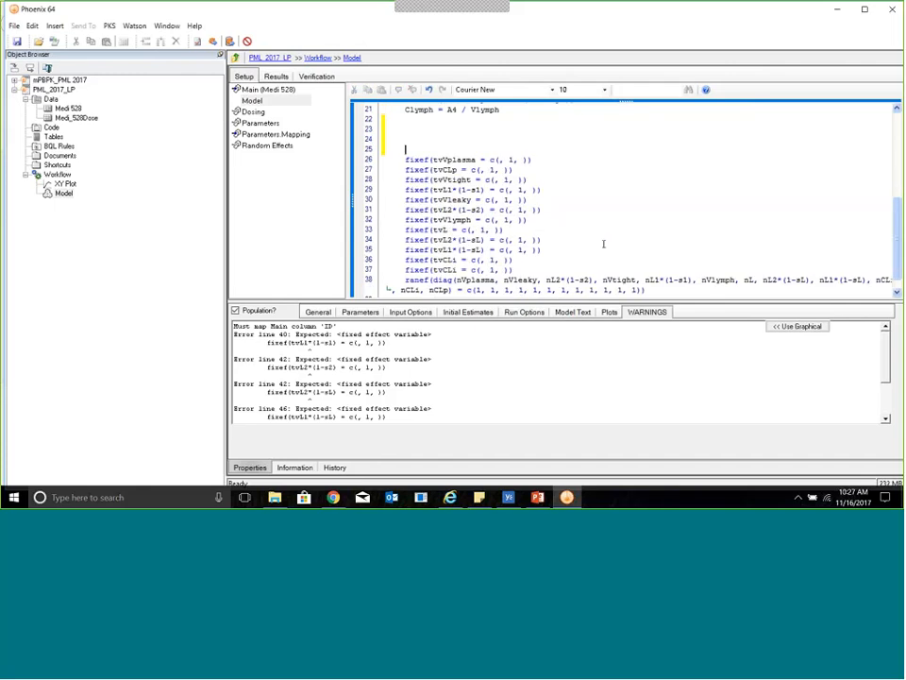
- Delete the ranef(diag(...)) random effects statement at the end of the model code
scroll(572, 167, down, 1)
scroll(439, 142, up, 1)
click(430, 153)
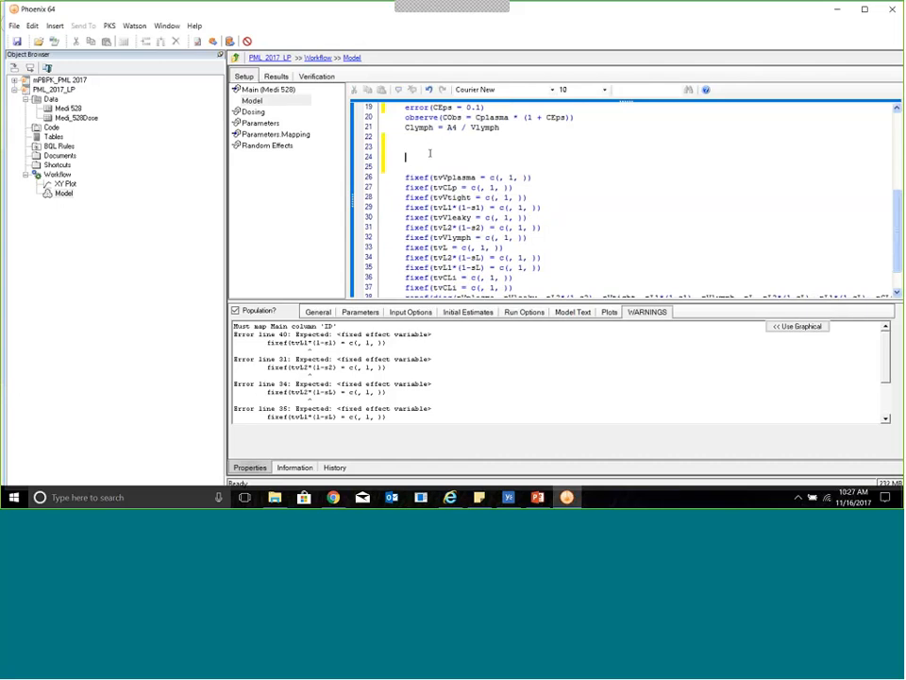
click(414, 140)
scroll(415, 139, down, 1)
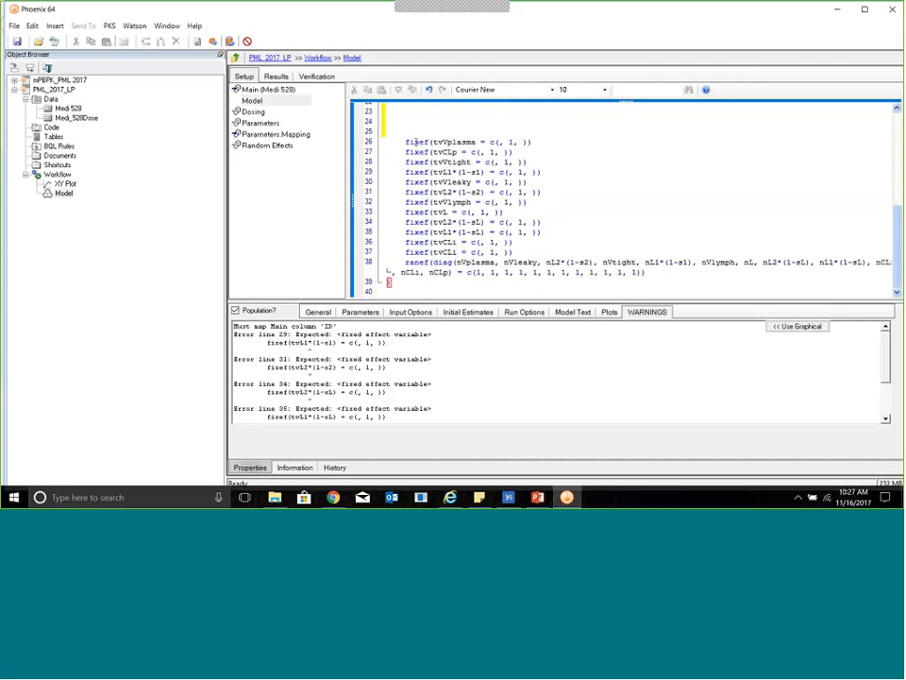
click(408, 262)
drag(409, 262, 664, 271)
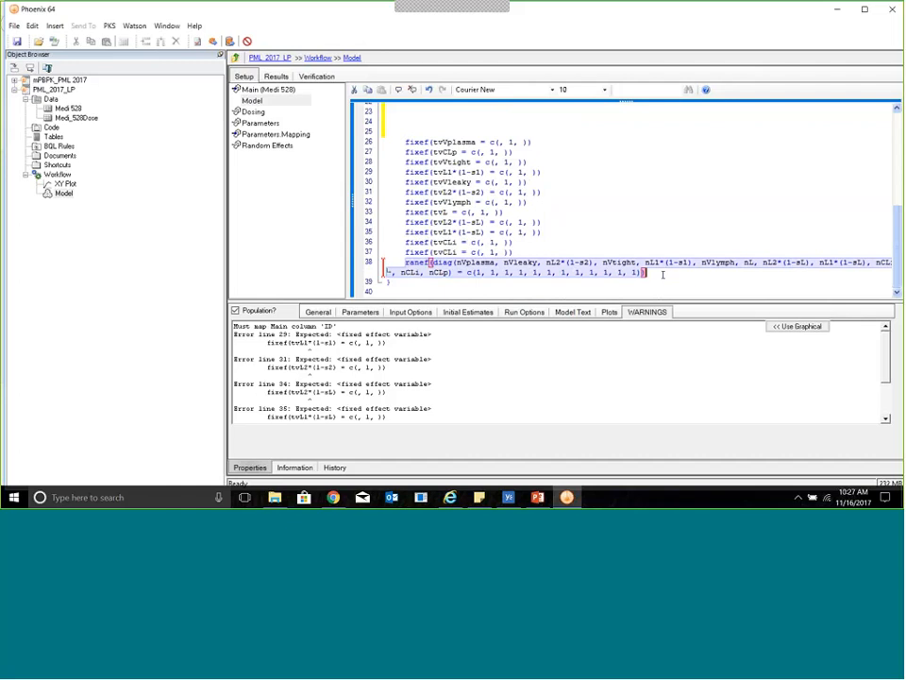
key(Delete)
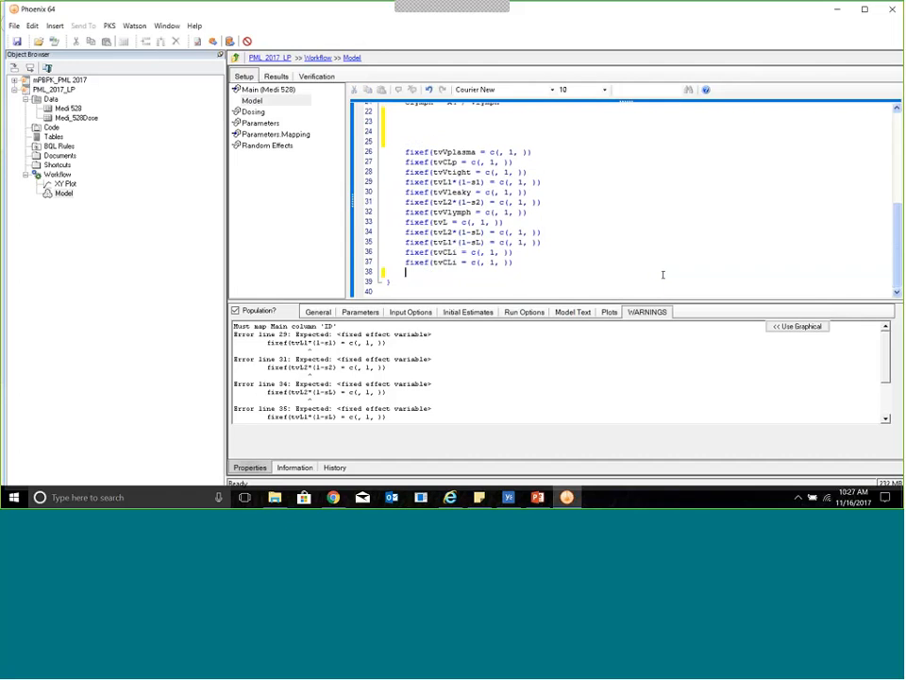
- Remove the tv prefix from the fixef statements for Vplasma and CLp
key(Down)
click(574, 220)
key(Left)
click(440, 152)
key(BackSpace)
key(BackSpace)
click(441, 162)
key(BackSpace)
key(BackSpace)
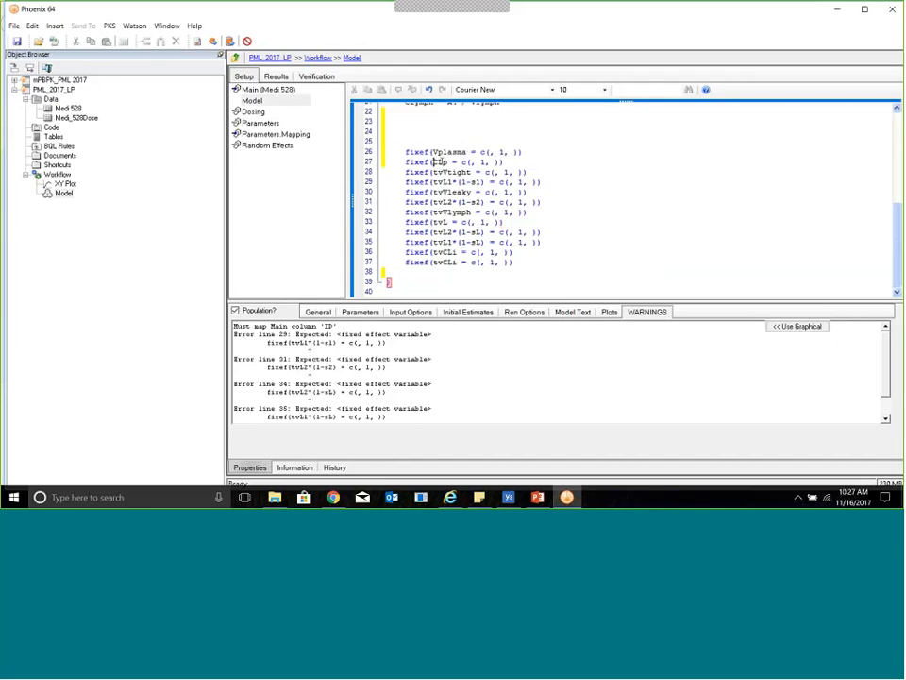
- Strip the tv prefix from the Vtight fixef statement, and delete that statement from the code
click(439, 172)
key(BackSpace)
key(BackSpace)
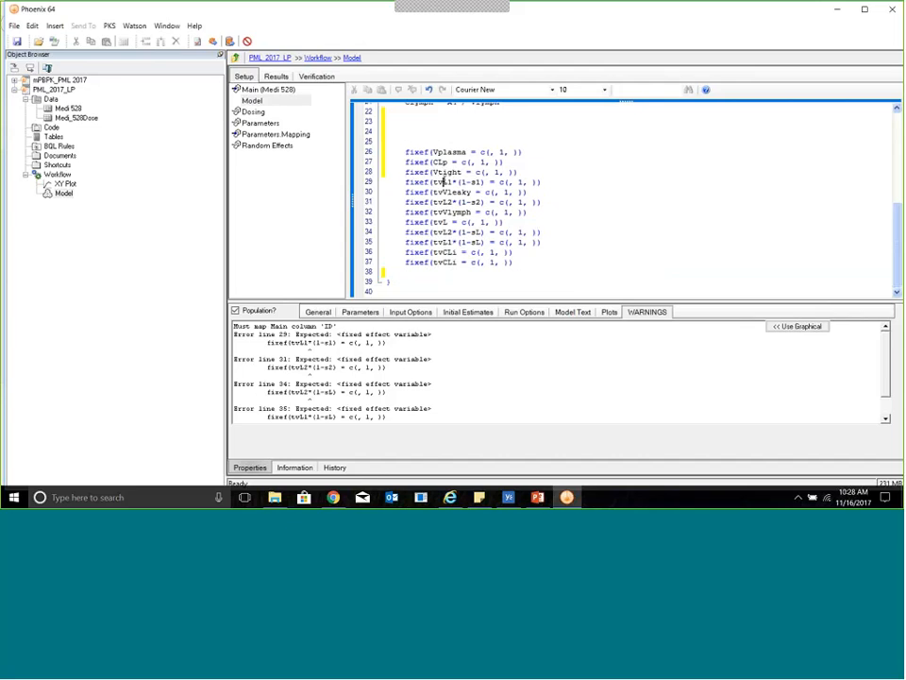
drag(405, 172, 521, 173)
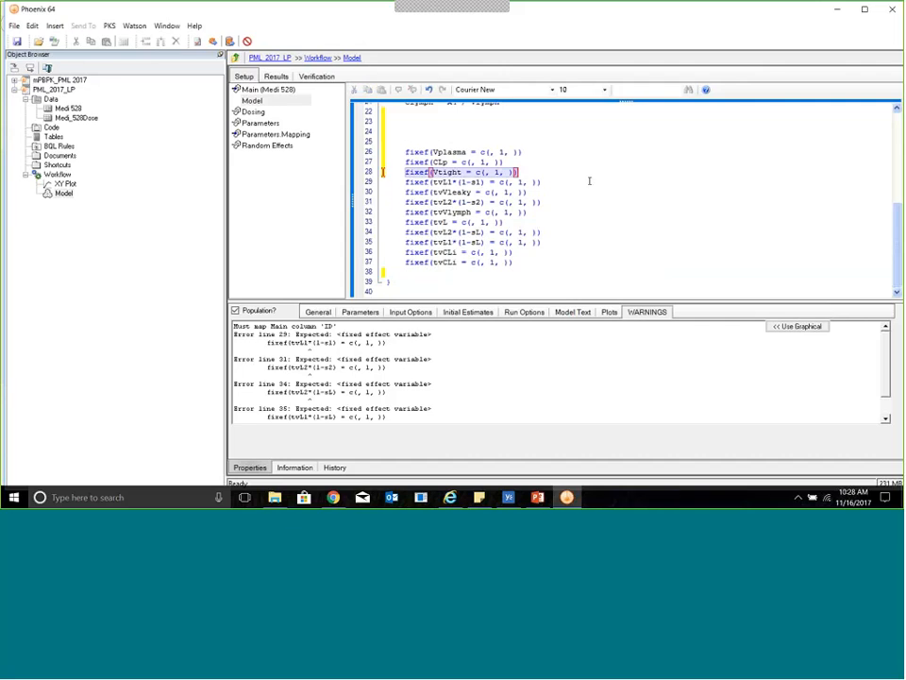
key(Delete)
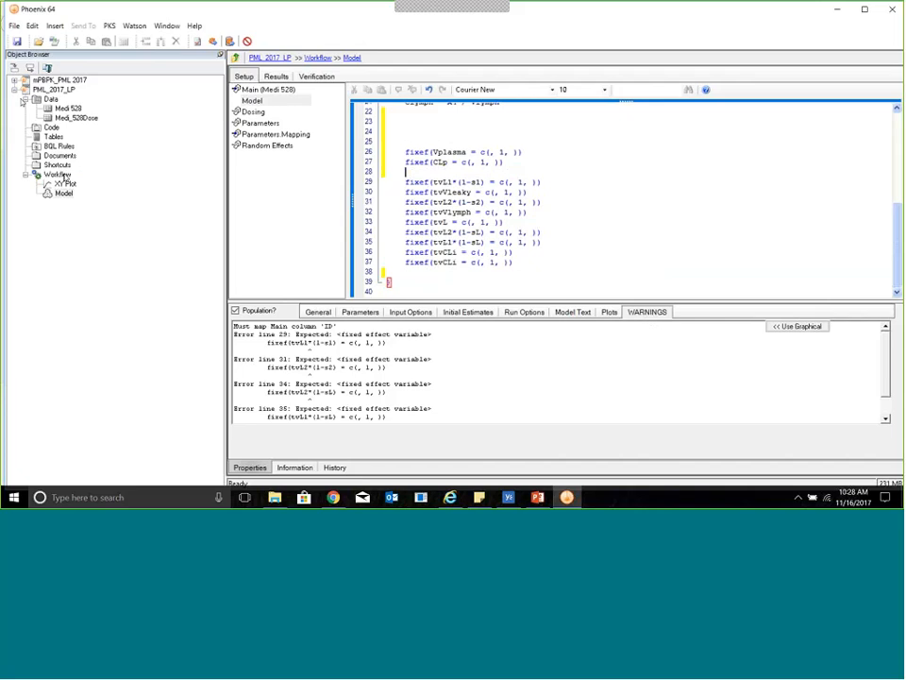
- Open the code of Model A and BTextual Model in the mPBPK_PML 2017 project and enlarge the code area
click(14, 89)
click(15, 80)
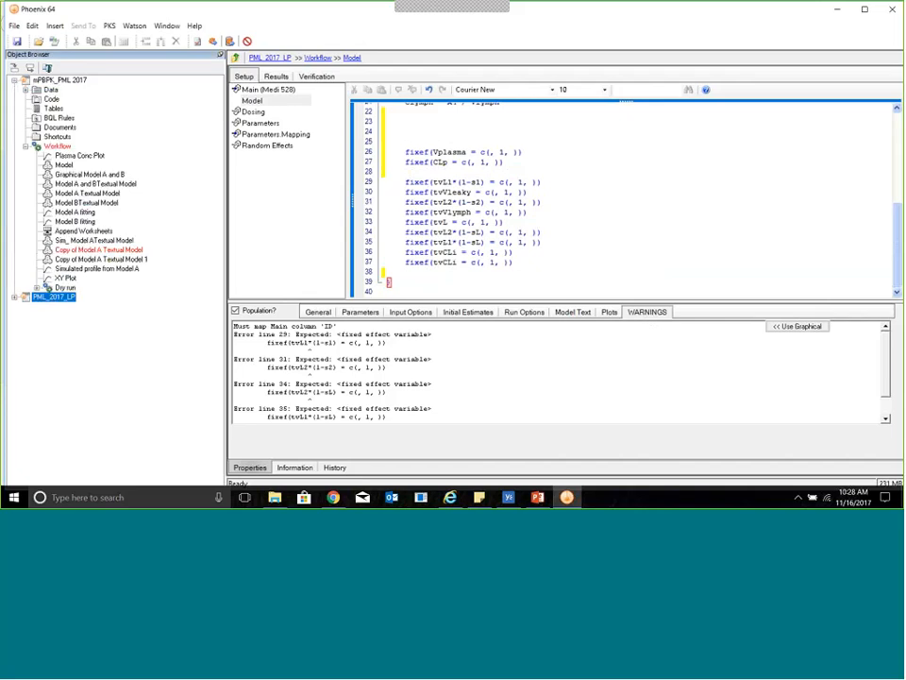
click(94, 185)
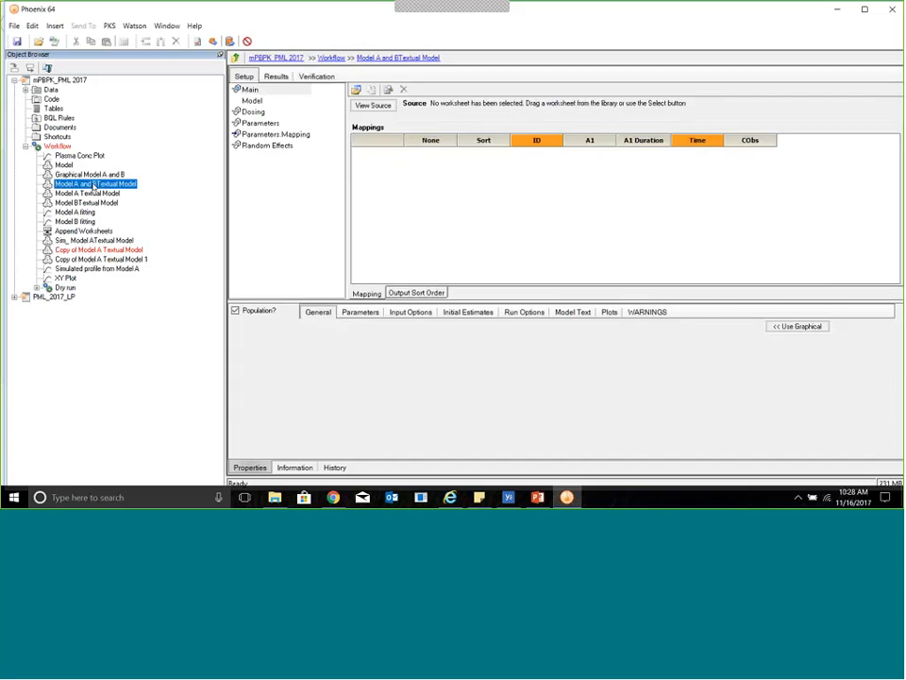
click(250, 101)
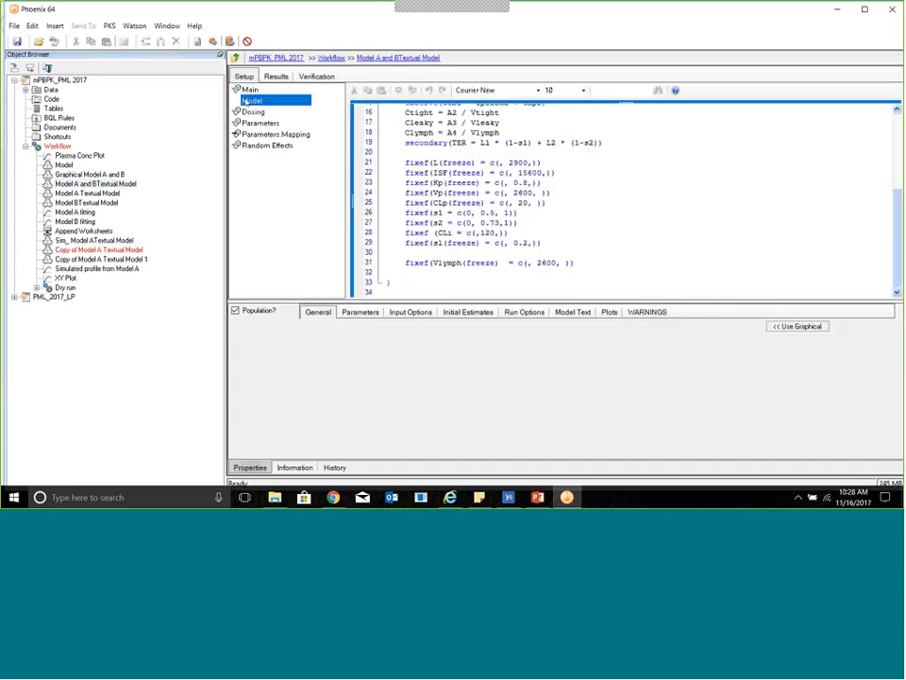
click(567, 203)
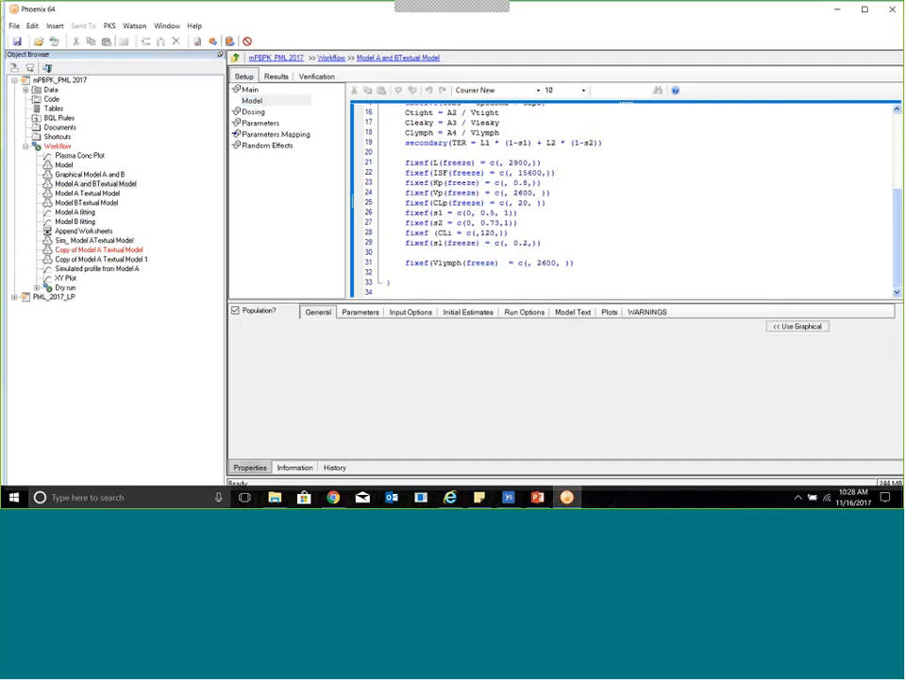
drag(515, 300, 514, 375)
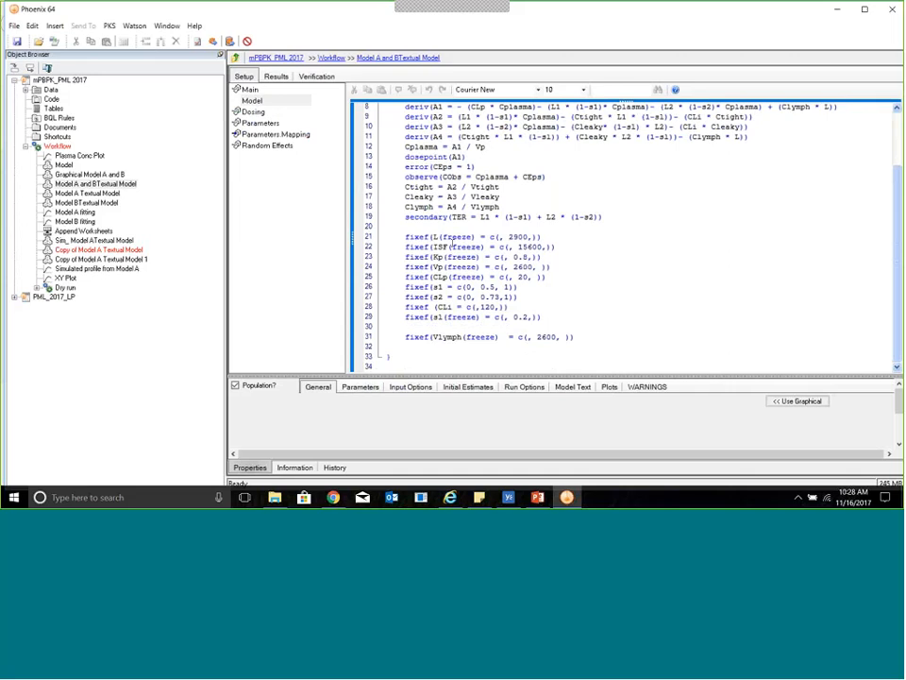
- Review the combined model's equations and fixef statements, focusing on the s1, s2, CLi and CLp entries
drag(404, 284, 522, 305)
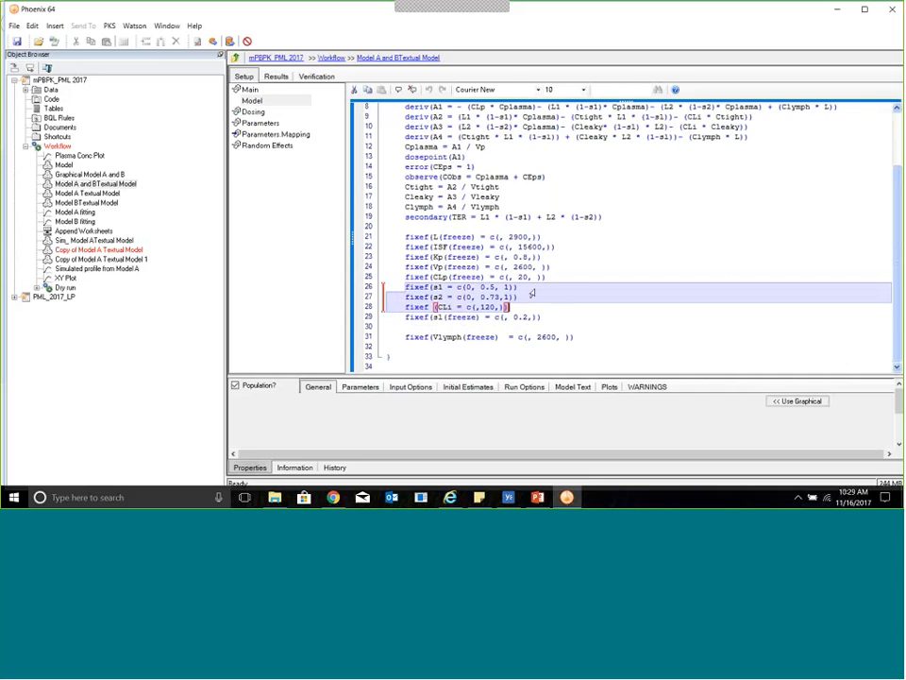
scroll(531, 294, up, 2)
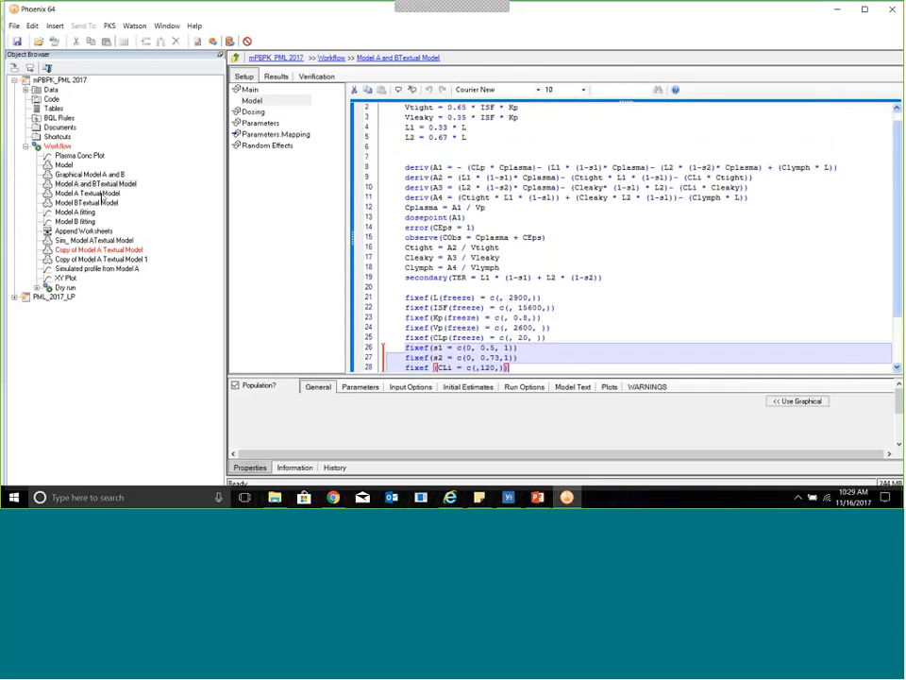
scroll(509, 259, up, 1)
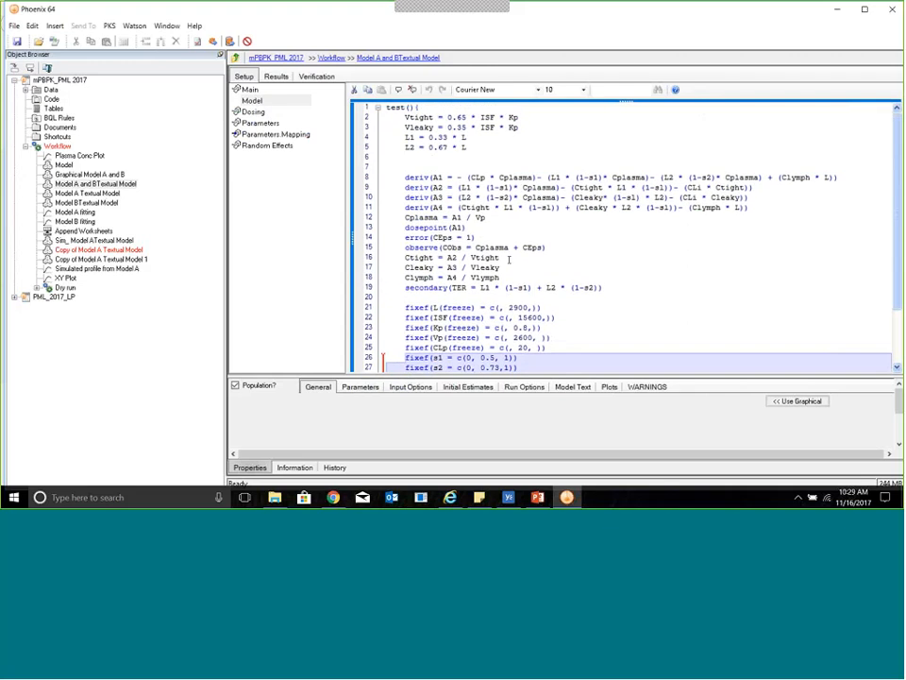
scroll(509, 259, down, 3)
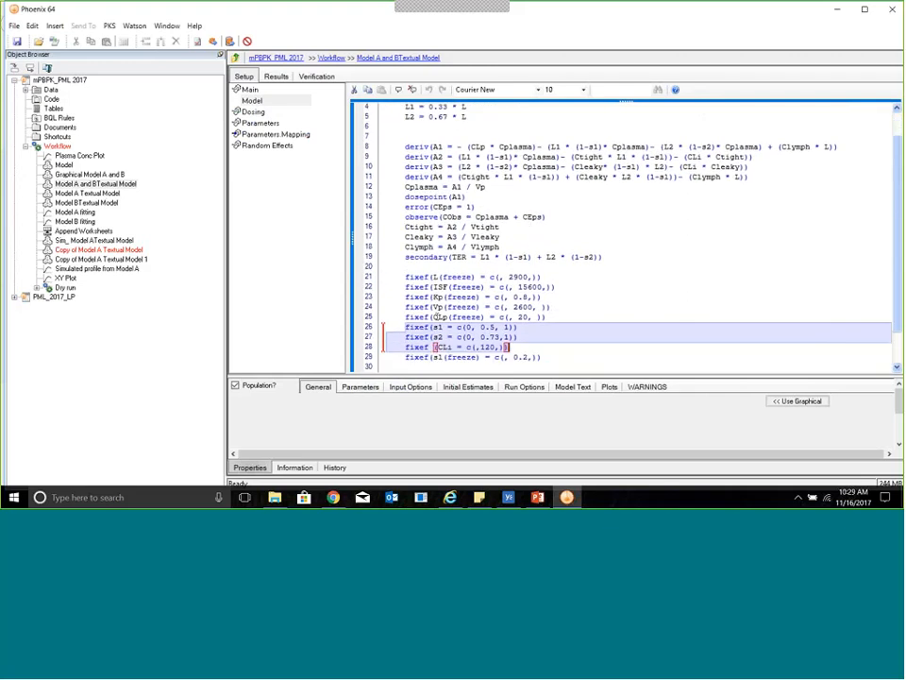
click(548, 320)
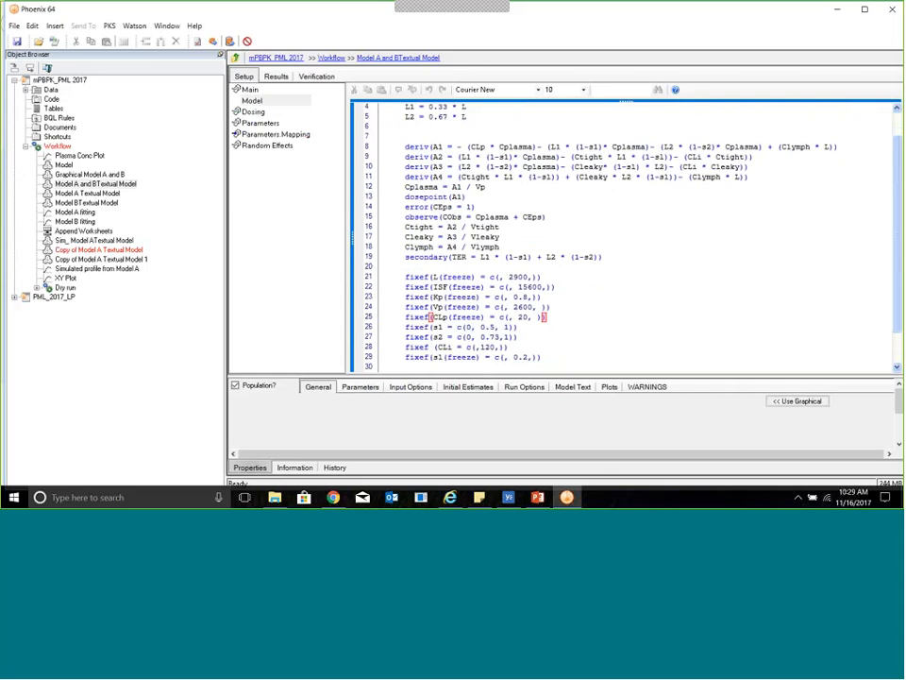
- Open the code of Model A Textual Model and review its equations and fixed effect statements
click(94, 194)
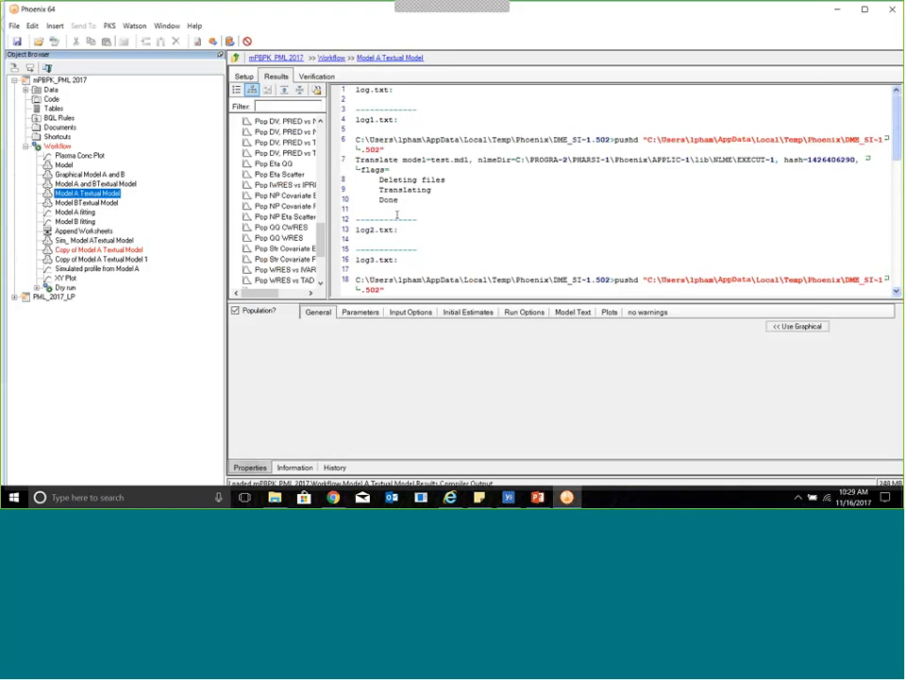
click(244, 77)
click(254, 100)
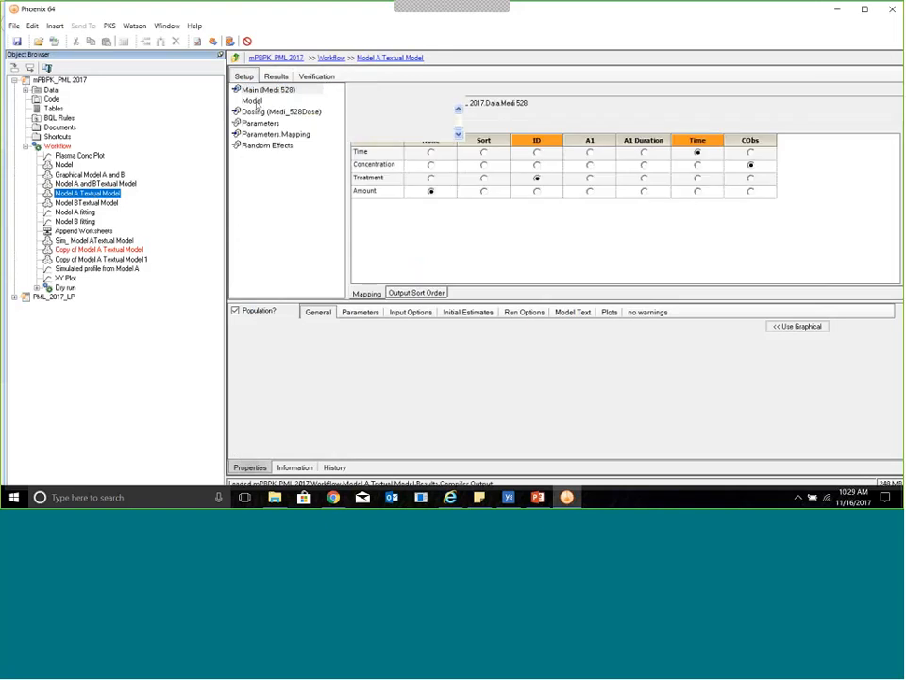
scroll(454, 222, up, 3)
scroll(457, 230, down, 2)
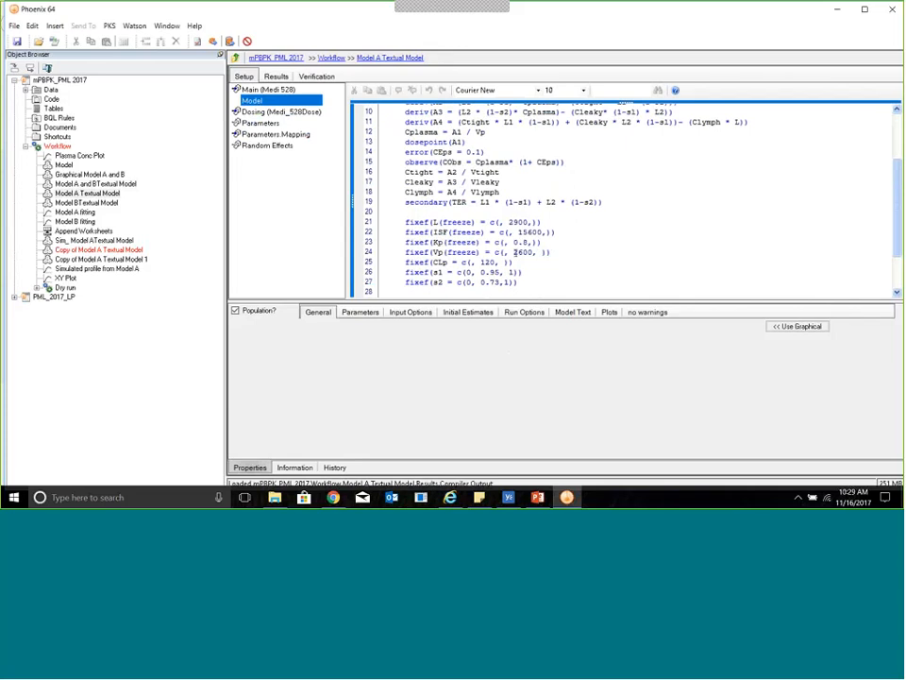
scroll(515, 252, up, 3)
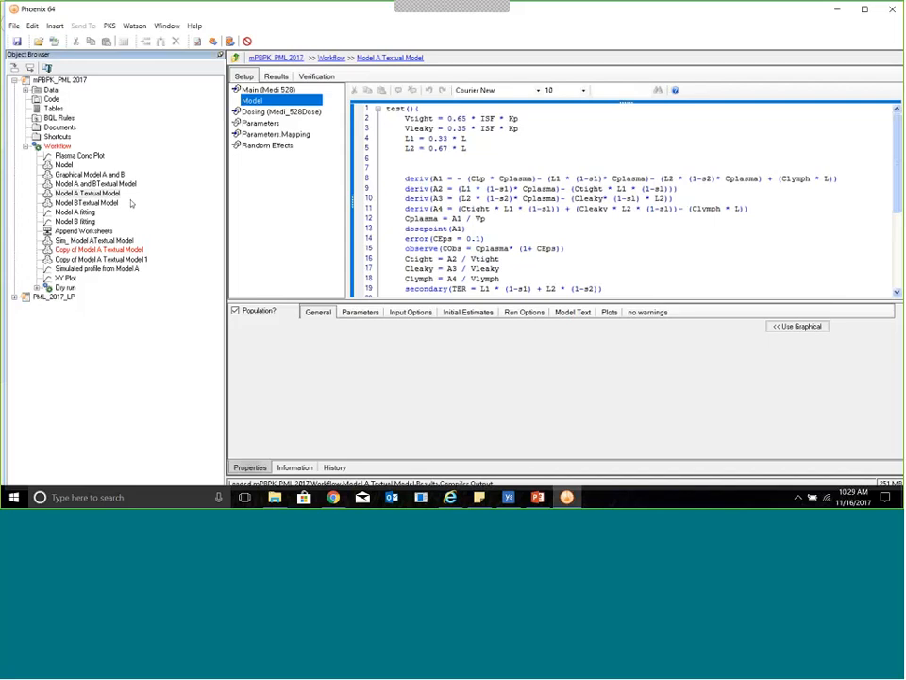
- Check the Model A fitting results by comparing observed and predicted plasma concentrations on all four plot pages
click(115, 204)
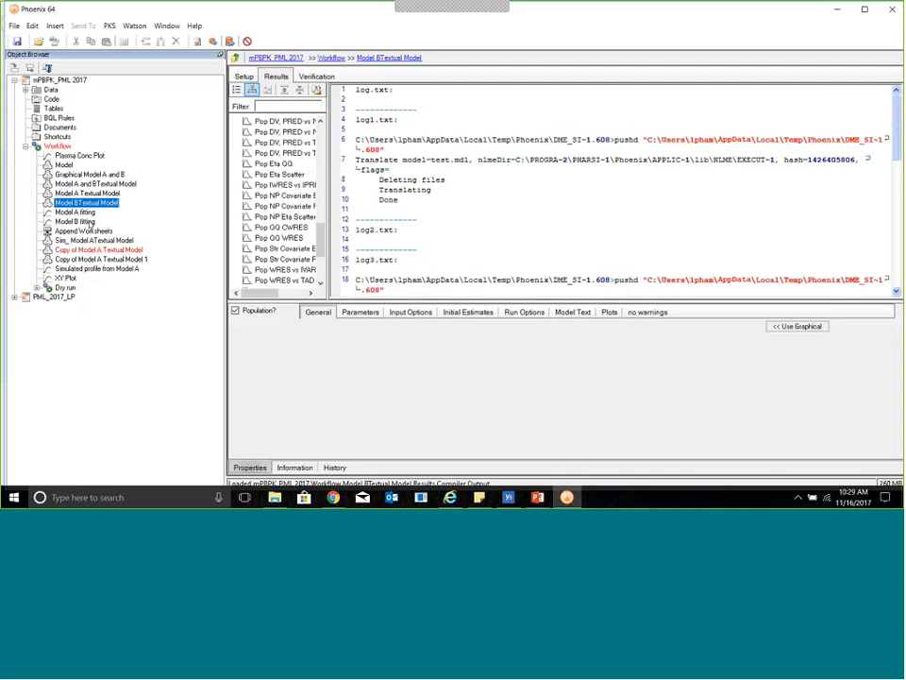
click(85, 216)
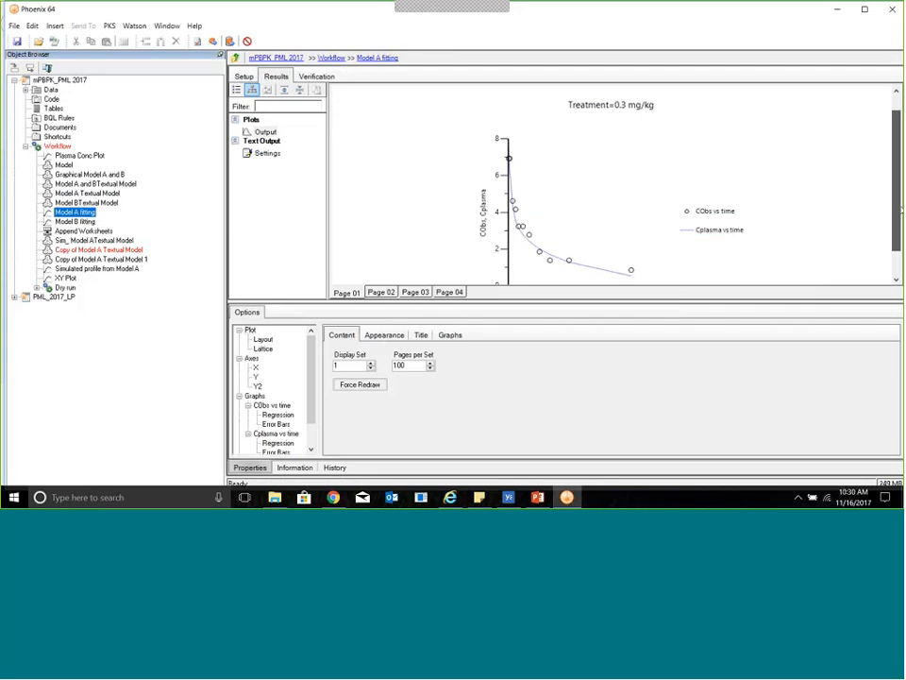
scroll(899, 215, down, 1)
scroll(900, 215, up, 1)
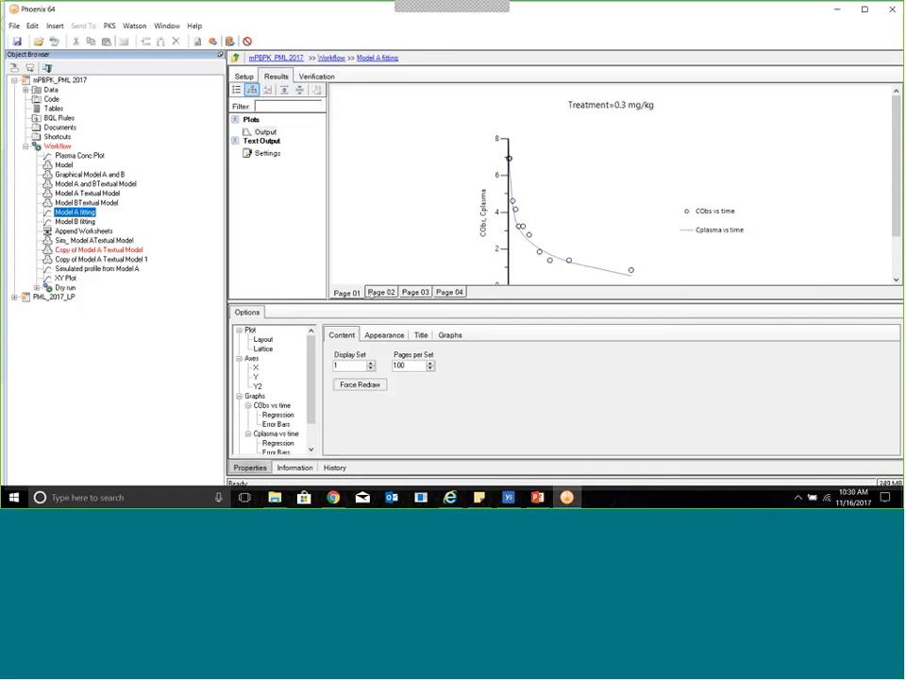
click(379, 292)
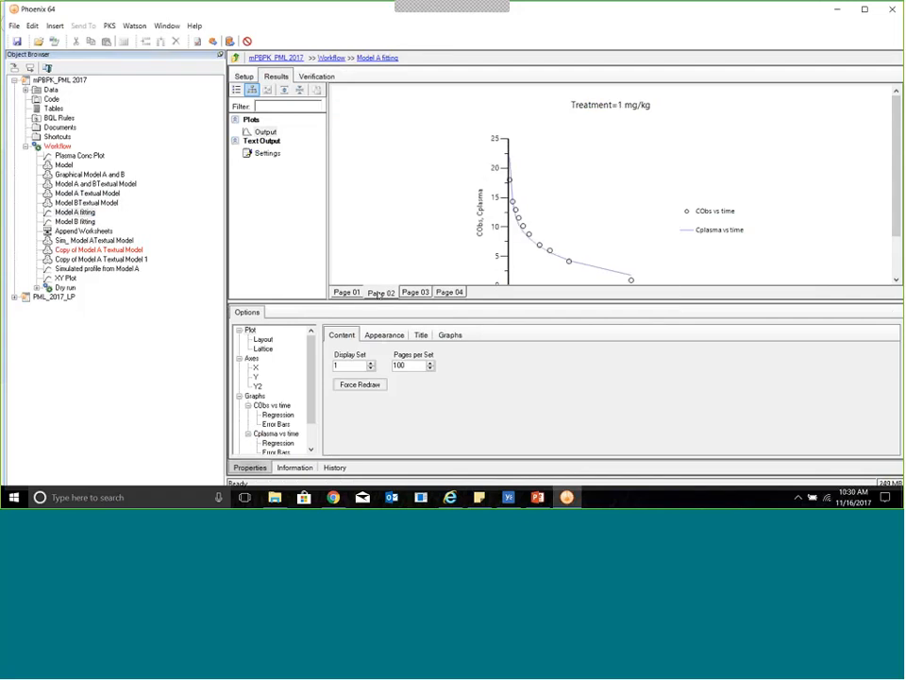
click(415, 292)
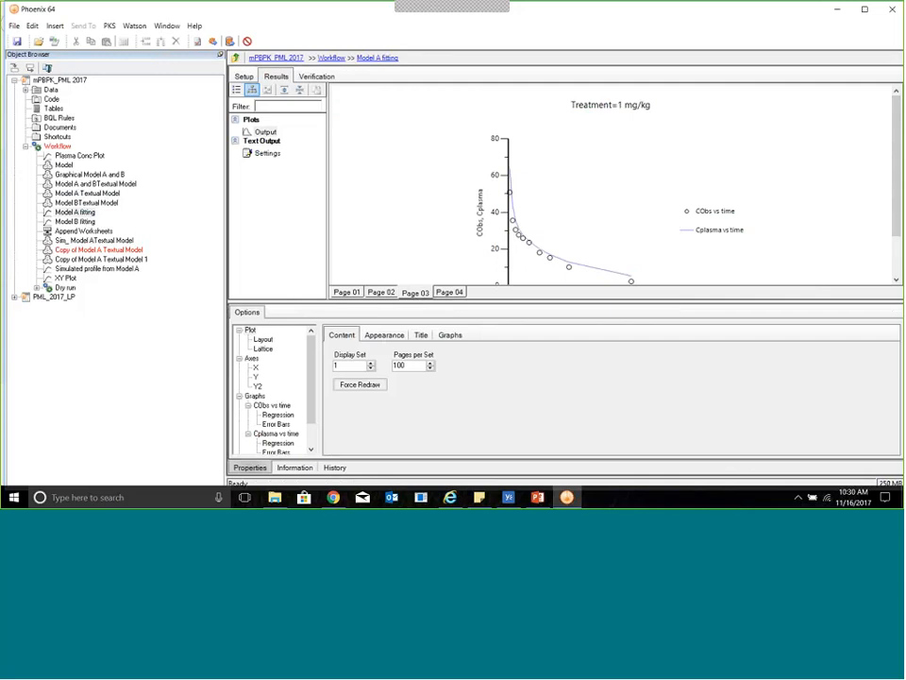
click(450, 292)
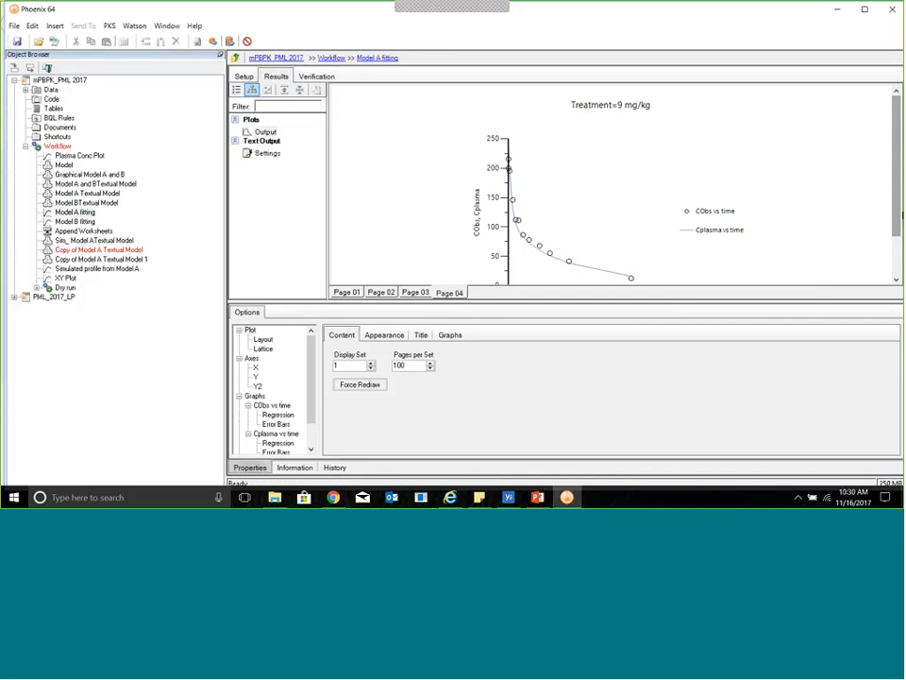
mouse_move(896, 204)
mouse_down()
mouse_move(888, 230)
mouse_move(886, 209)
mouse_up()
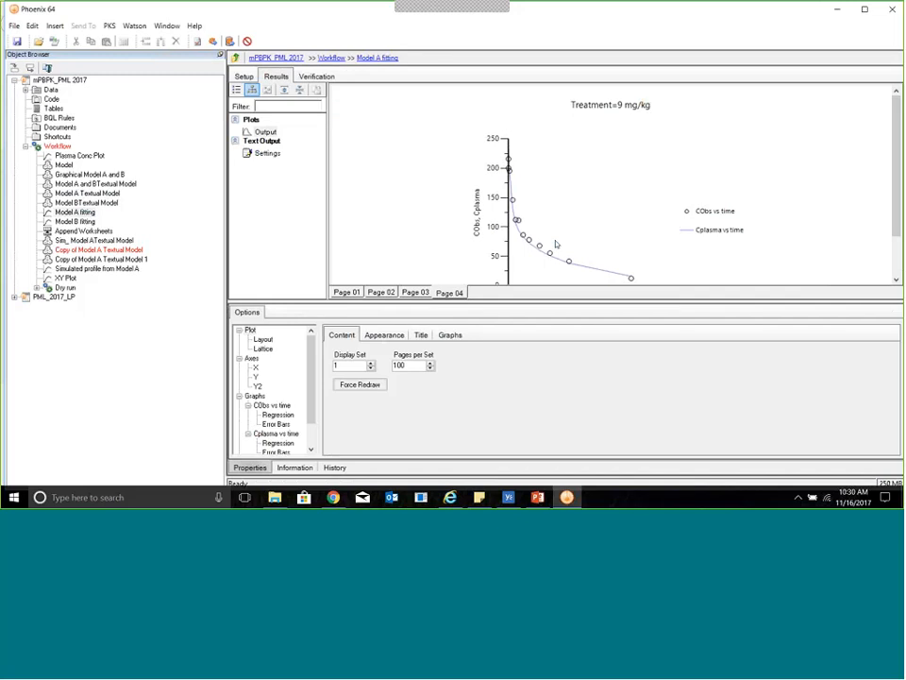
- Open the Theta table in the Model A Textual Model results and review the parameter estimates and their CV%
click(100, 193)
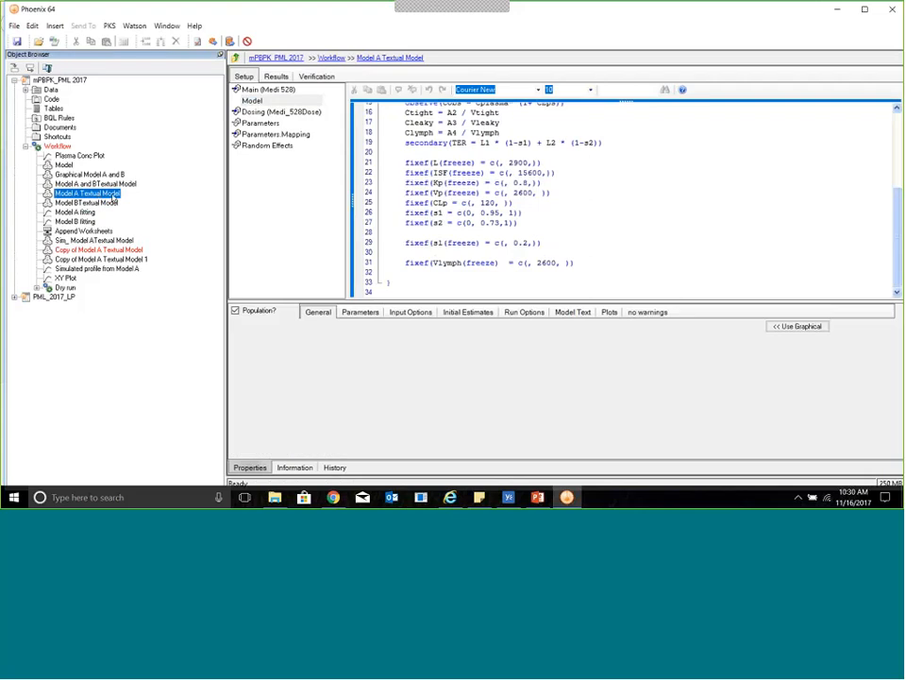
click(271, 77)
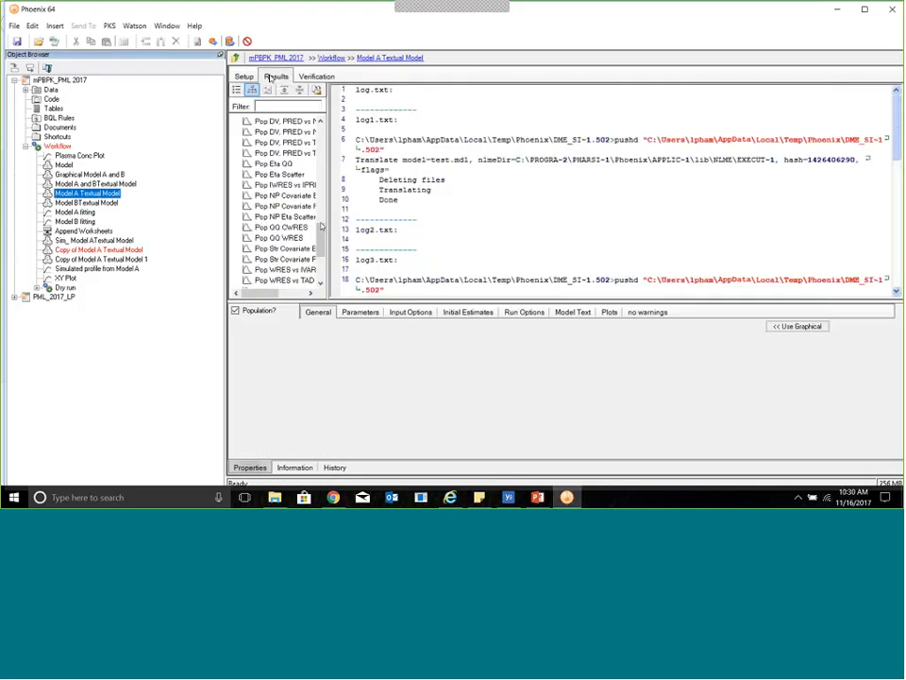
drag(322, 227, 316, 172)
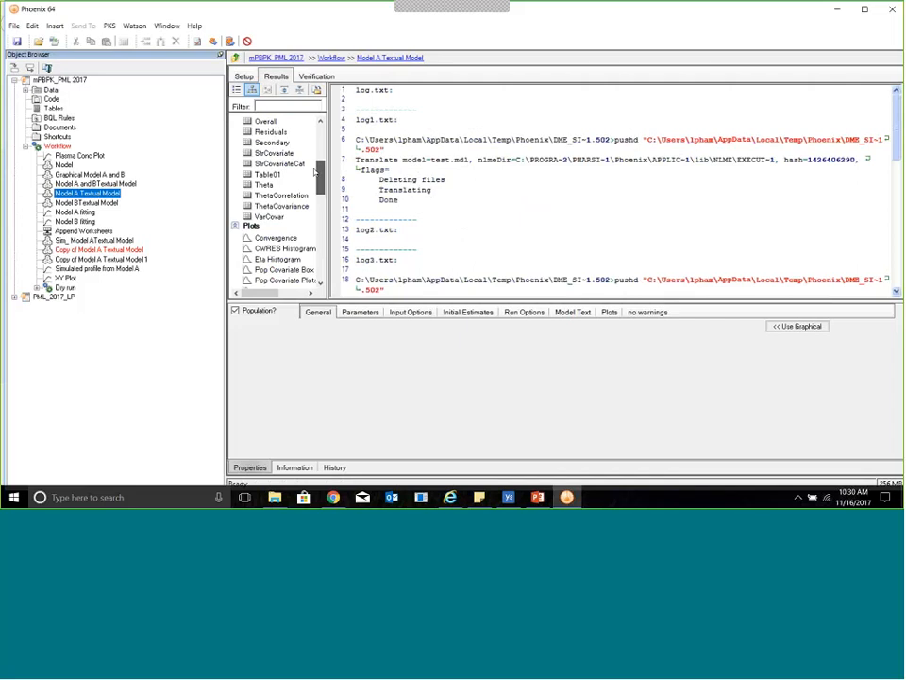
click(265, 186)
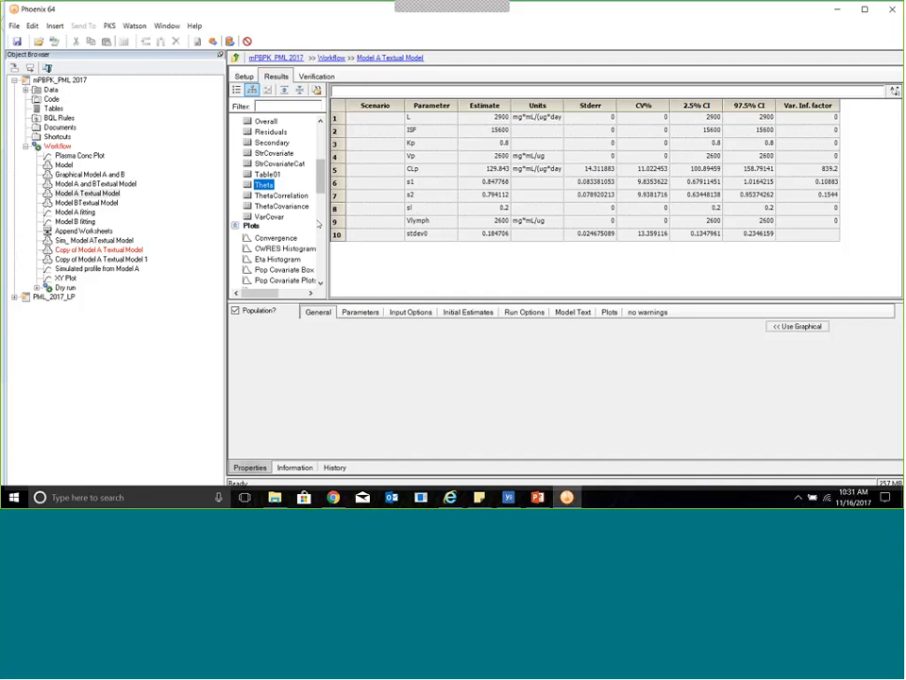
- Examine Model A's Pop DV, IPRED vs IVAR Lattice plot for the fit at each dose level
scroll(319, 217, down, 5)
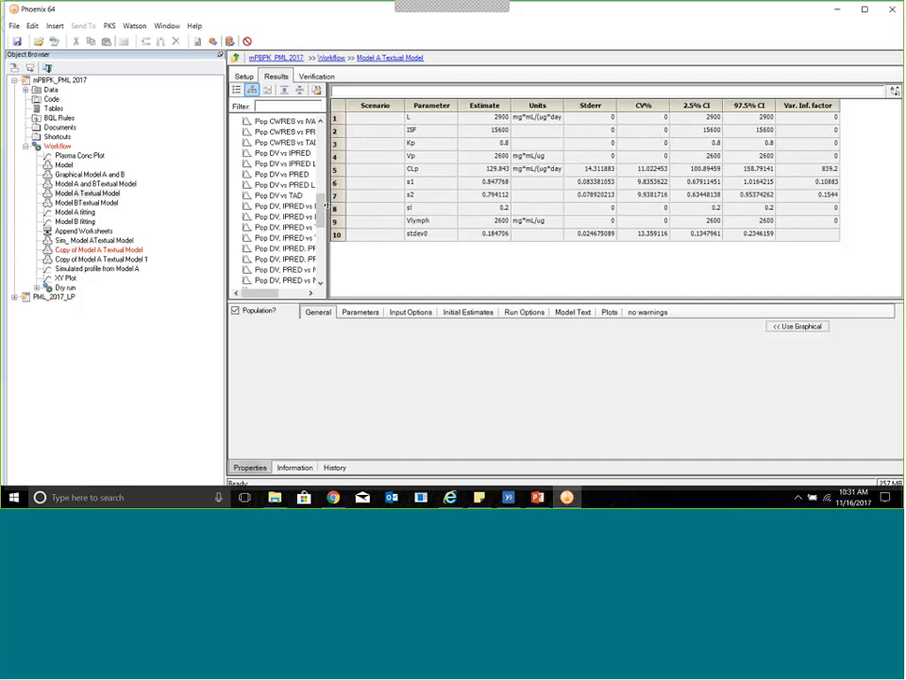
drag(326, 206, 447, 210)
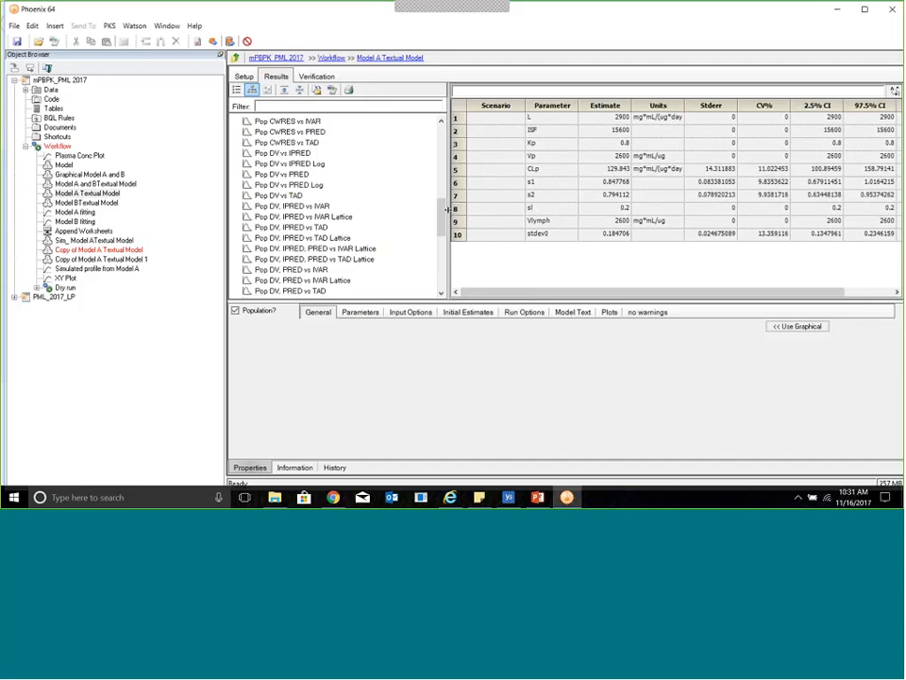
click(329, 217)
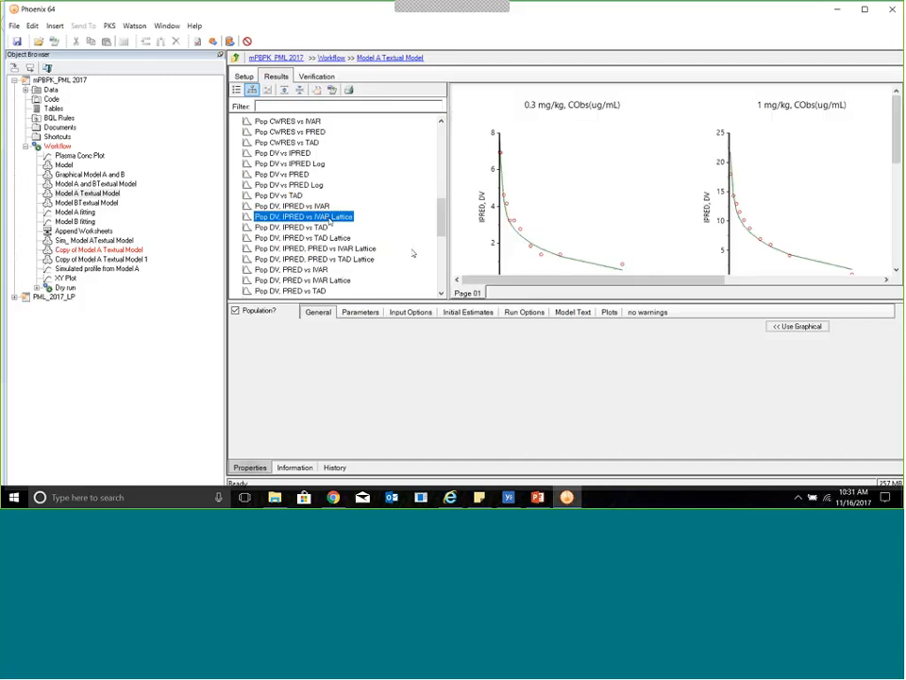
drag(448, 260, 375, 259)
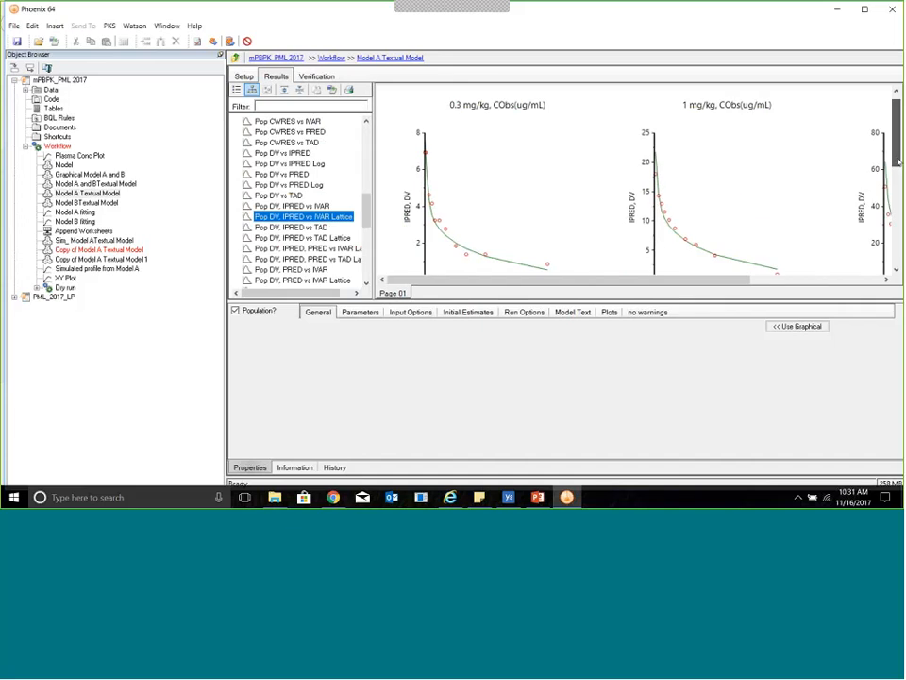
scroll(672, 123, down, 1)
scroll(673, 243, down, 2)
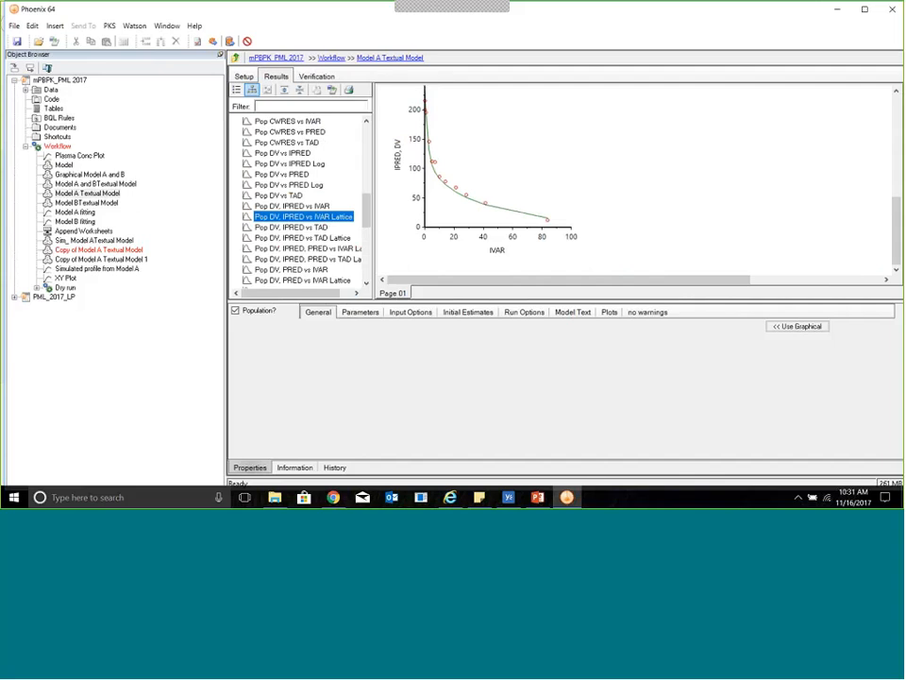
scroll(557, 223, up, 2)
scroll(553, 224, down, 1)
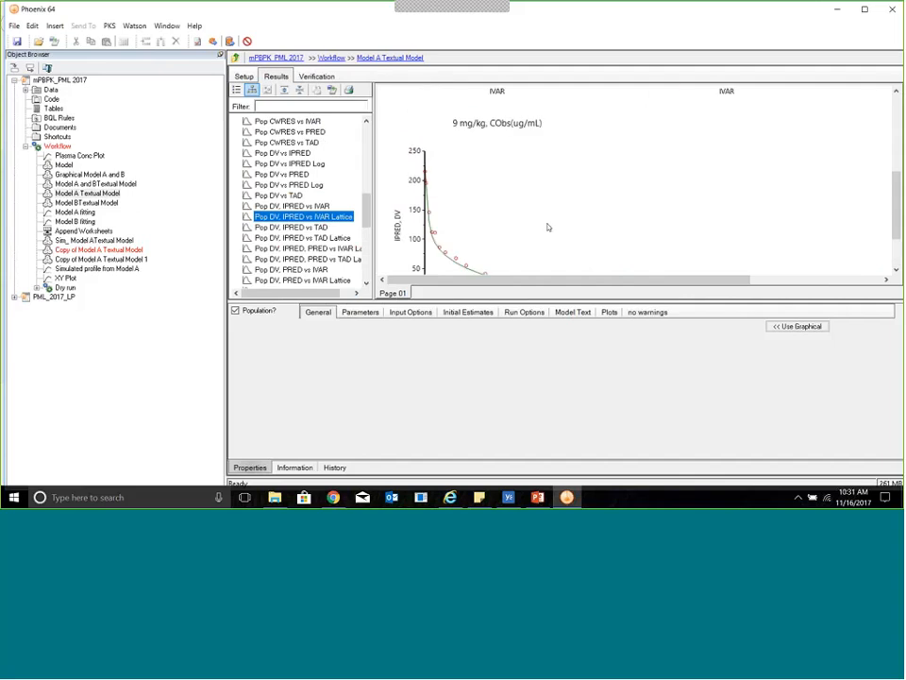
scroll(548, 226, up, 3)
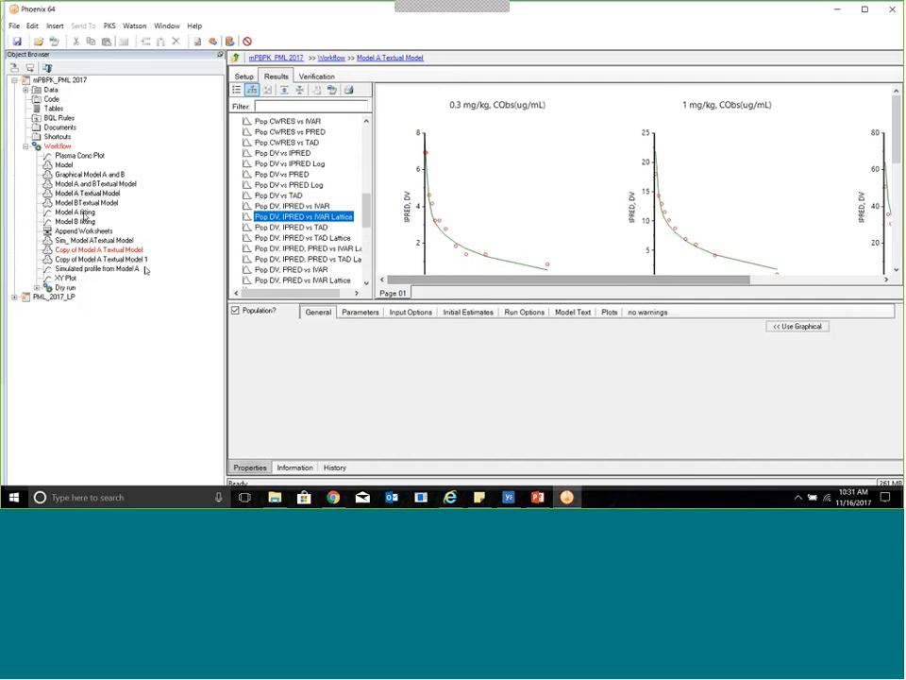
- Open the Theta table in the Model BTextual Model results and review its parameter estimates
click(90, 204)
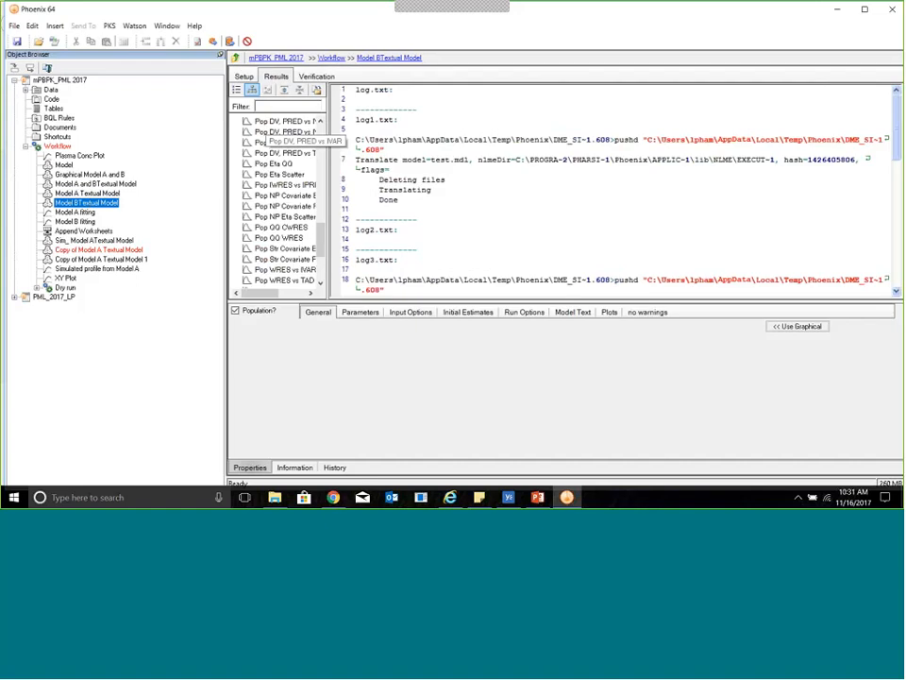
click(243, 76)
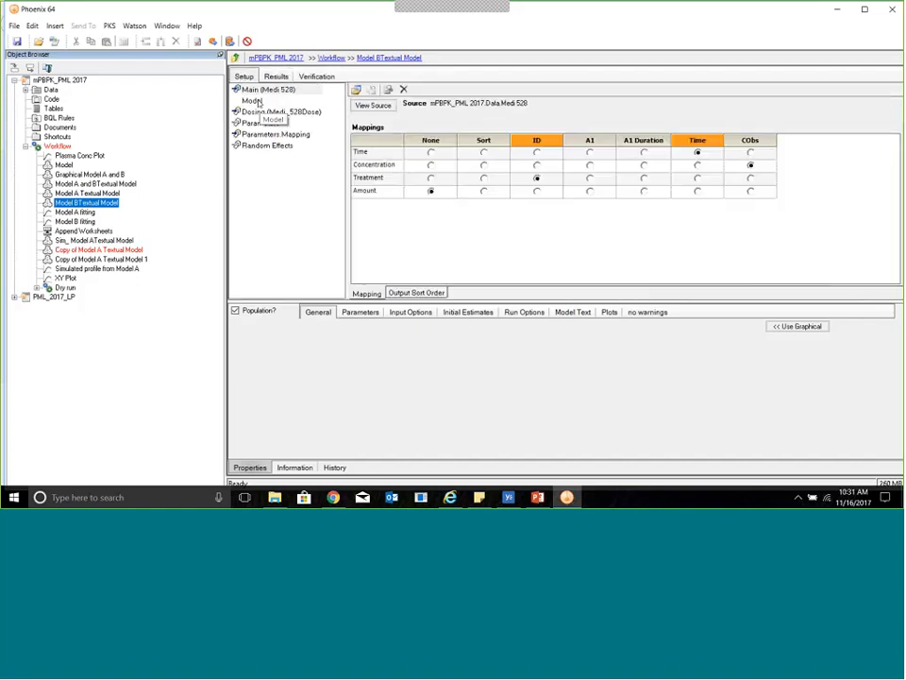
click(275, 76)
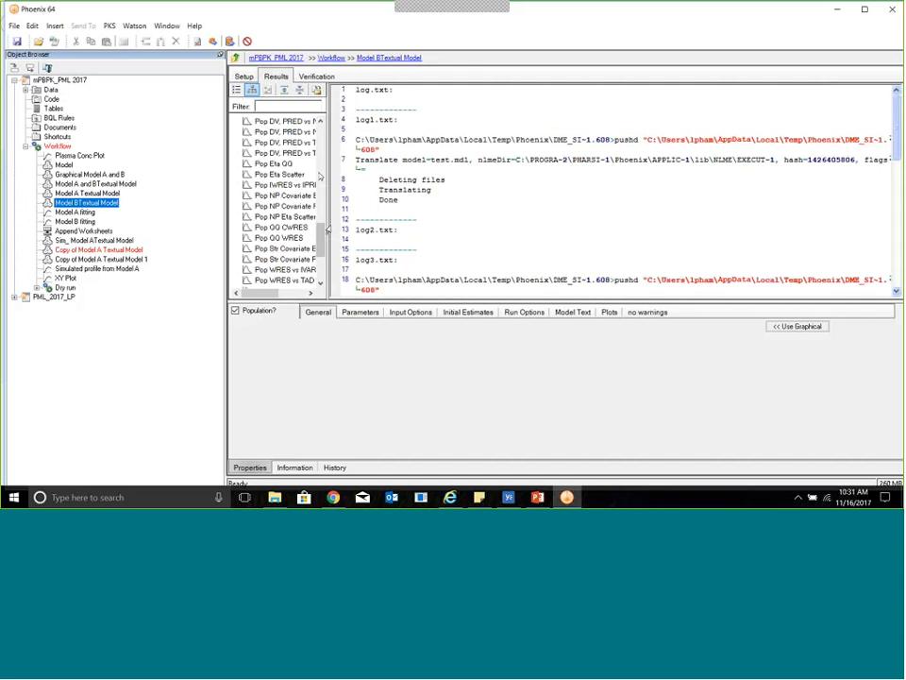
scroll(283, 207, up, 5)
click(265, 217)
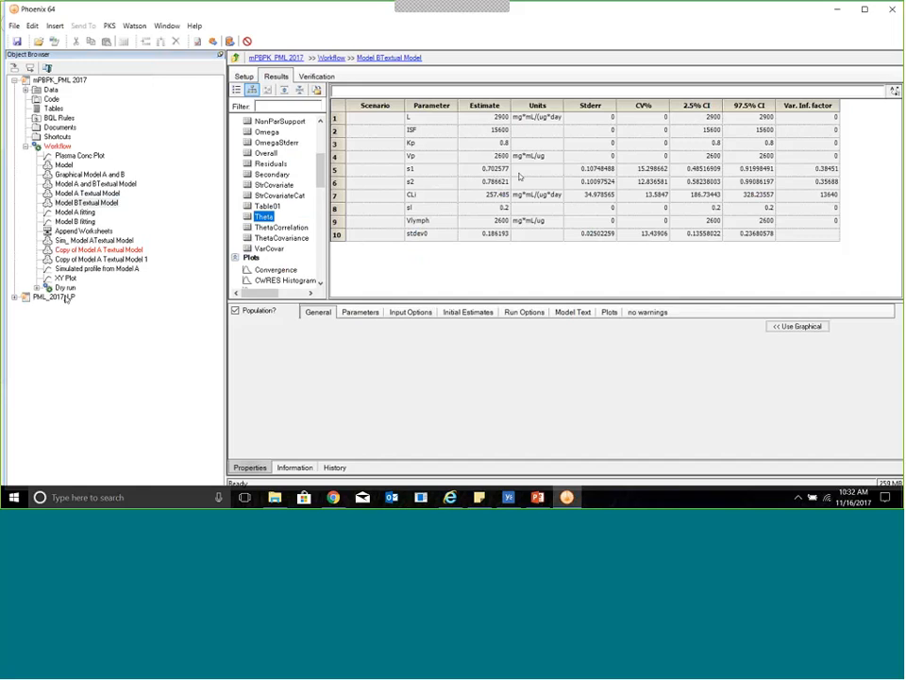
- Send Model A Textual Model's Overall results to a new Append Worksheets object and map all of their columns to Source Column
click(85, 231)
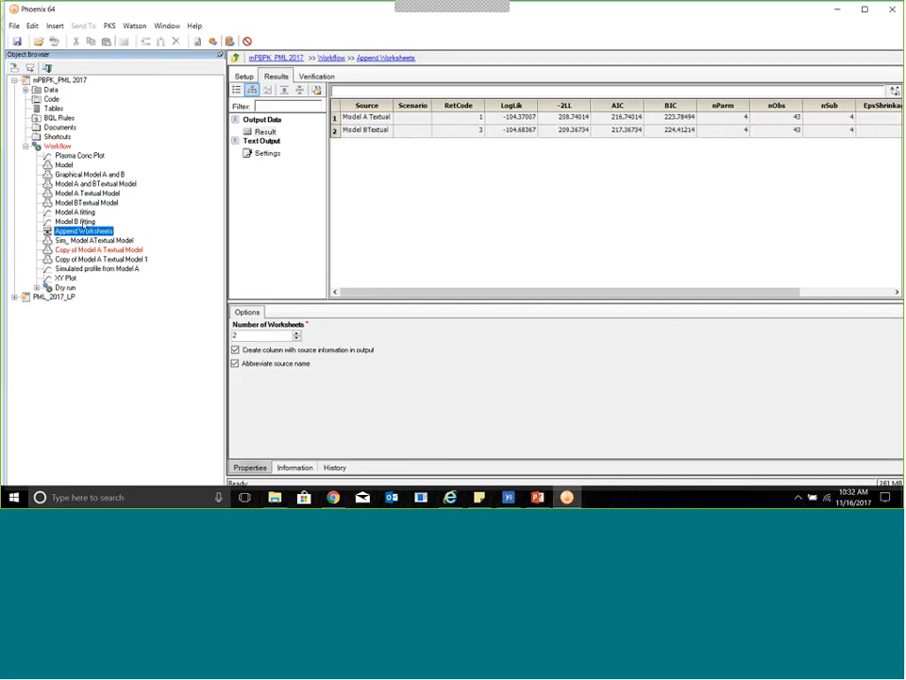
click(86, 213)
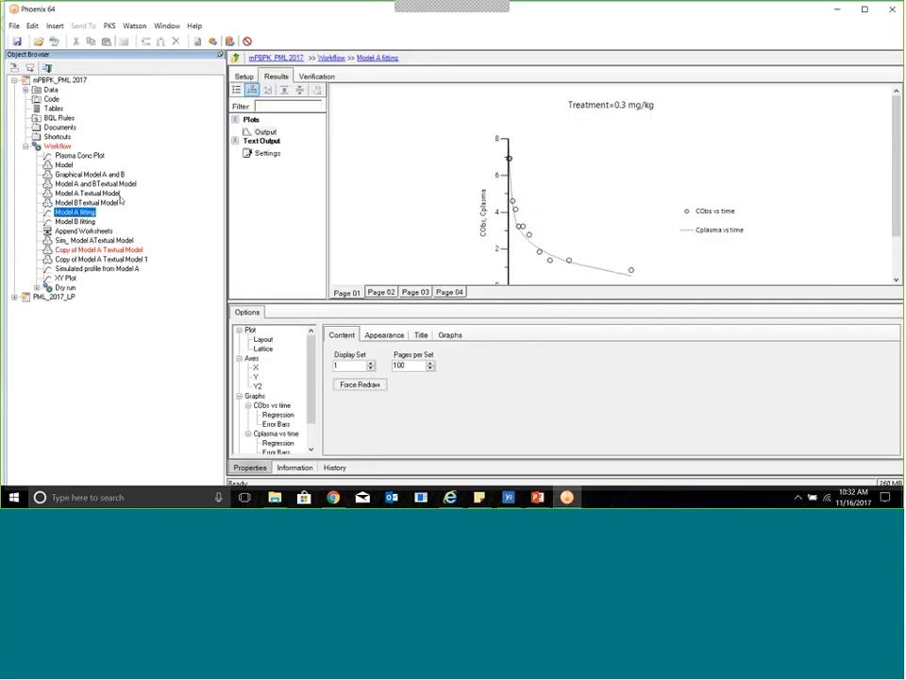
click(118, 193)
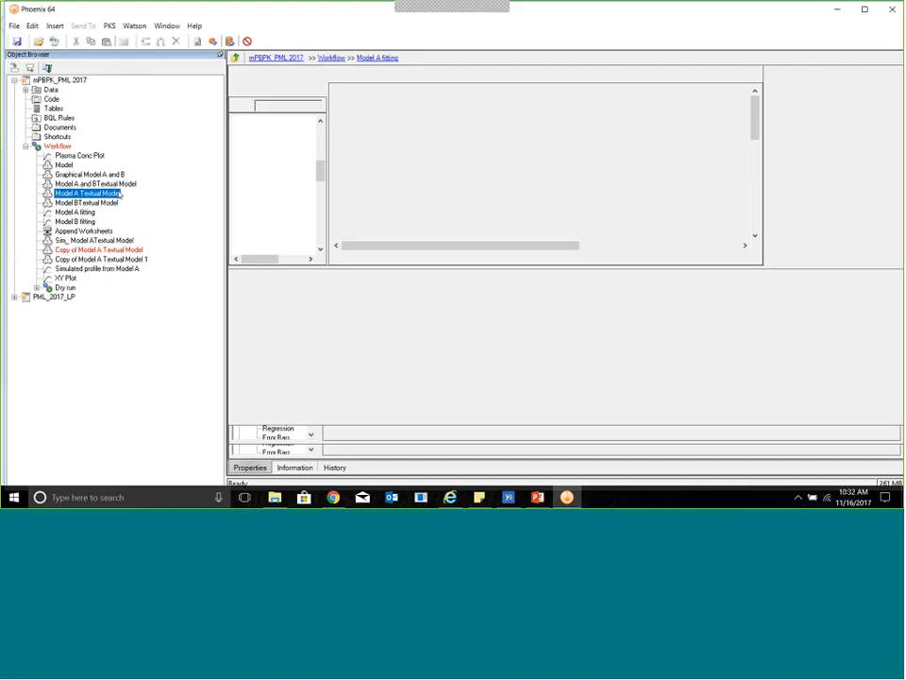
scroll(274, 189, up, 4)
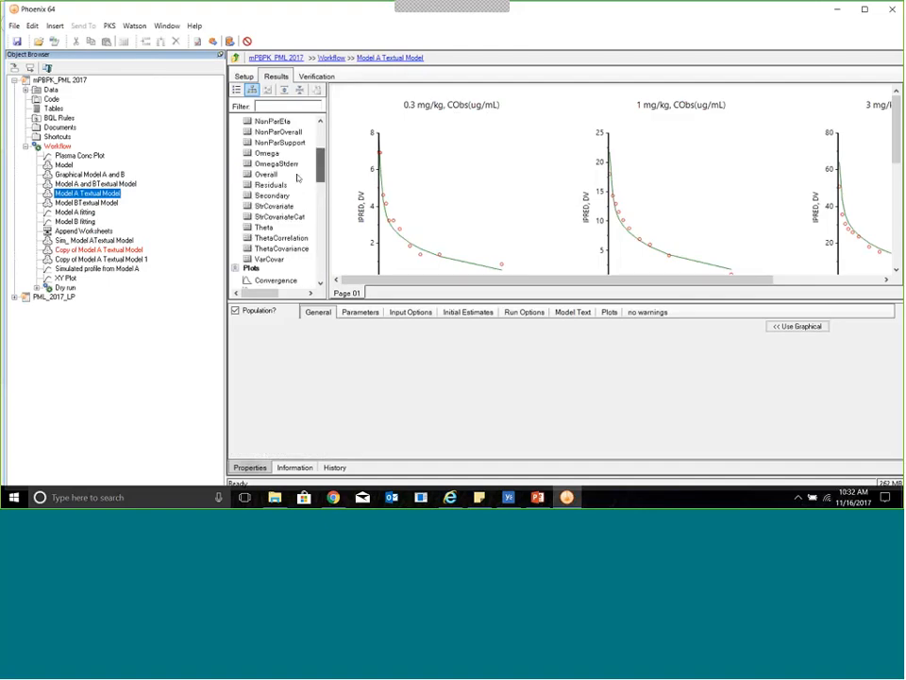
click(267, 174)
right_click(269, 178)
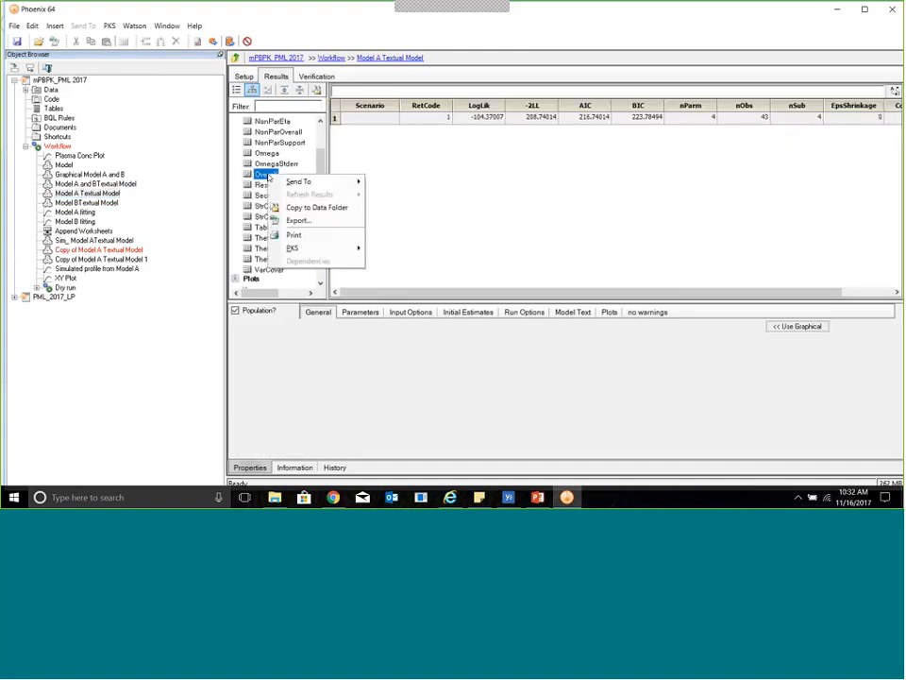
mouse_move(302, 181)
mouse_move(391, 194)
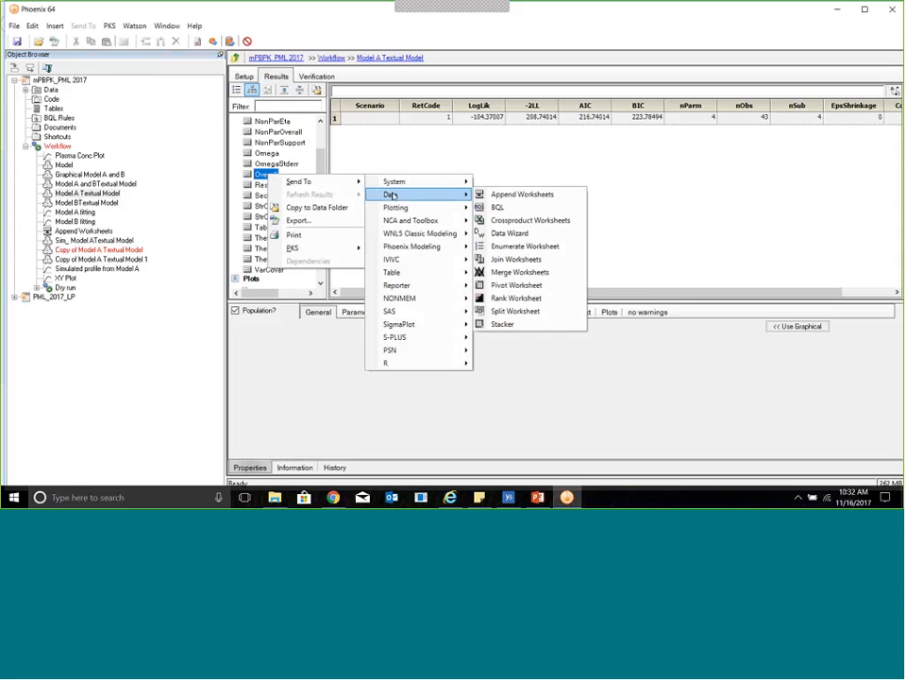
click(509, 196)
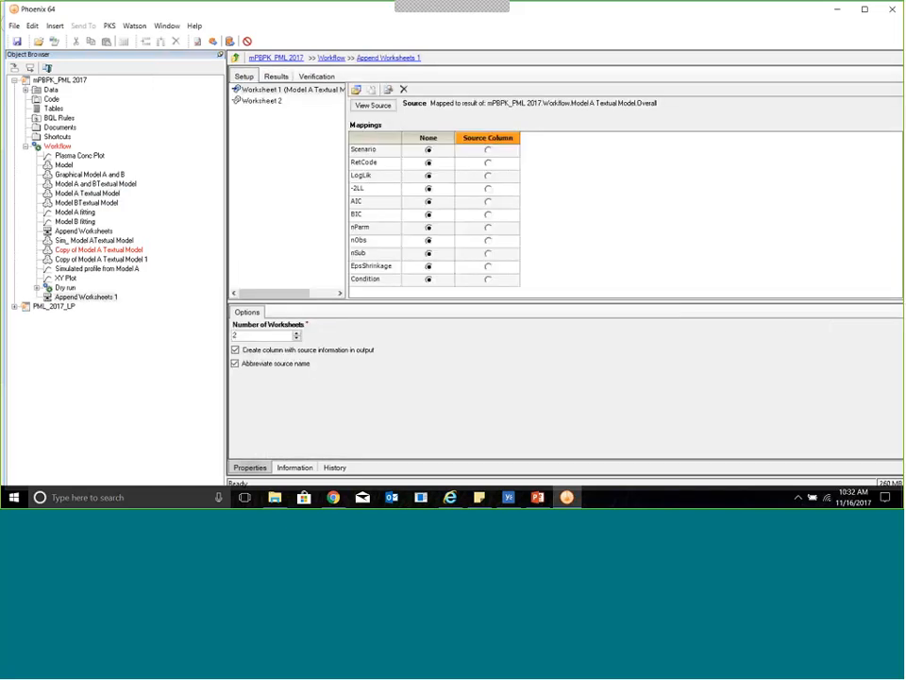
drag(487, 151, 536, 279)
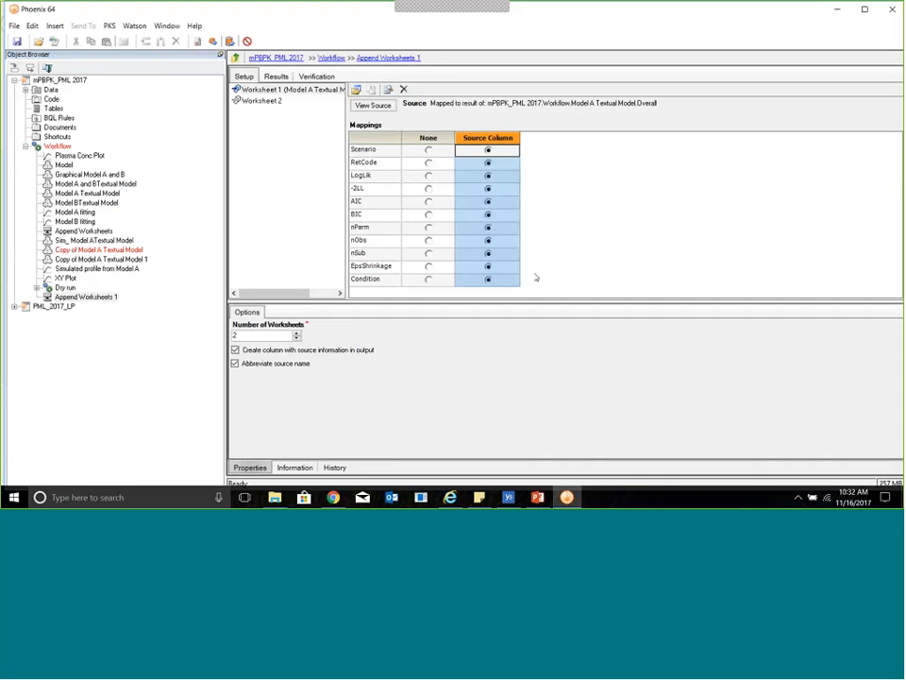
- Assign Model BTextual Model's Overall results to Worksheet 2 with every column mapped to Source Column, and execute the append
click(264, 101)
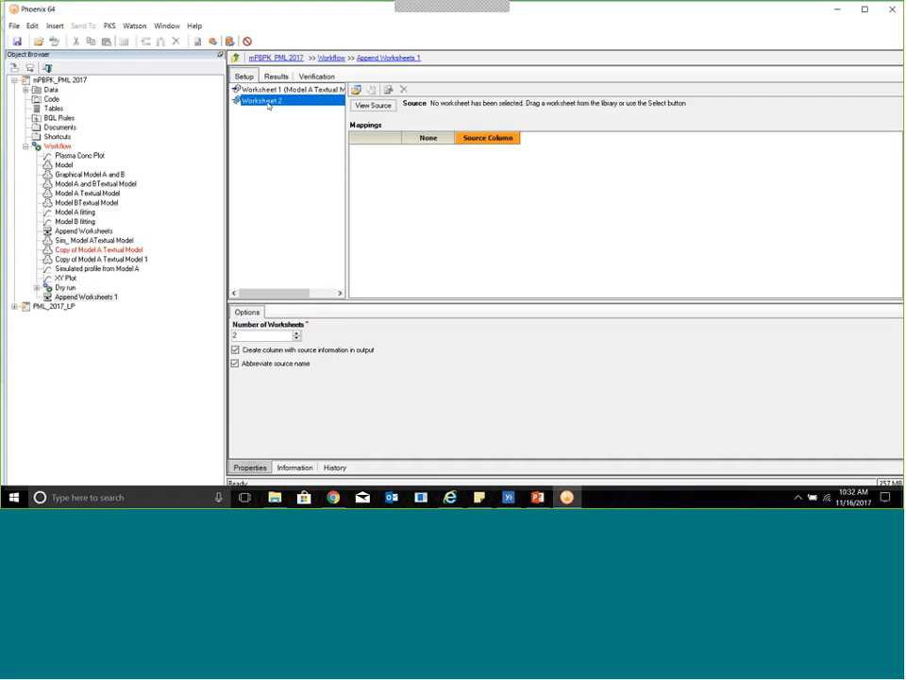
click(357, 90)
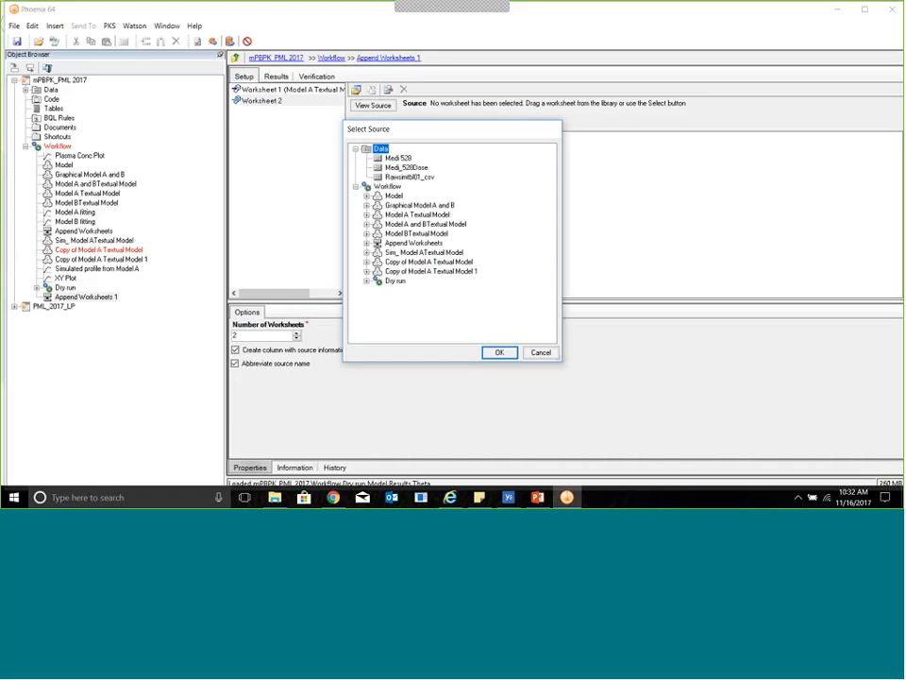
click(366, 233)
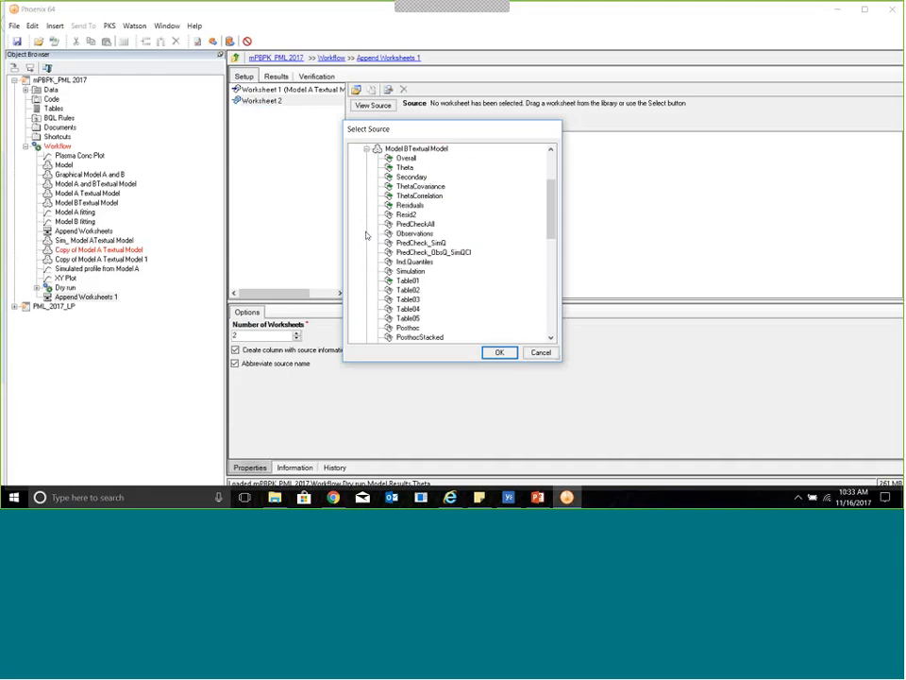
click(406, 158)
click(491, 352)
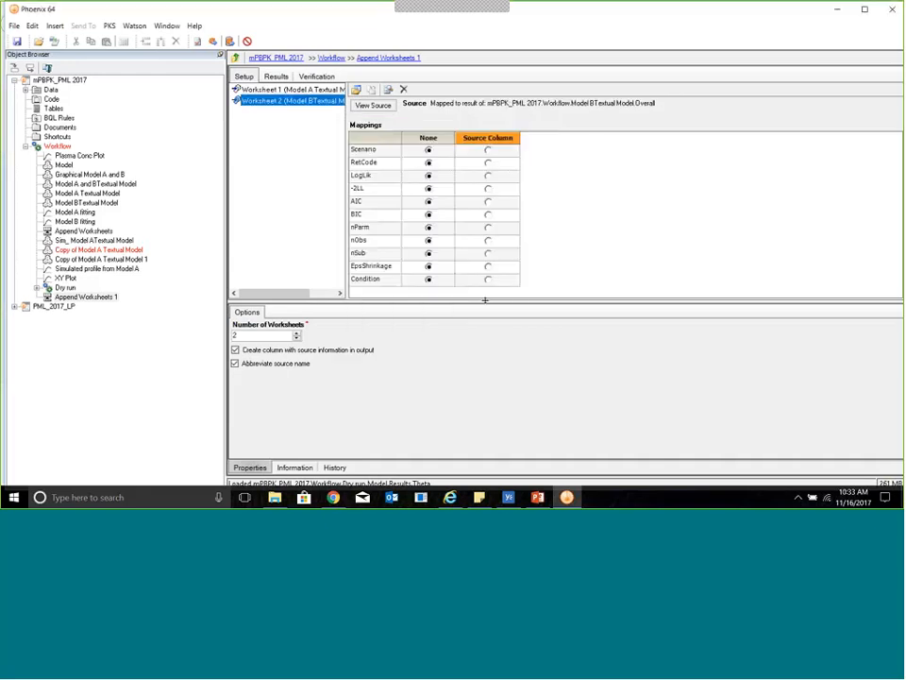
drag(487, 149, 526, 281)
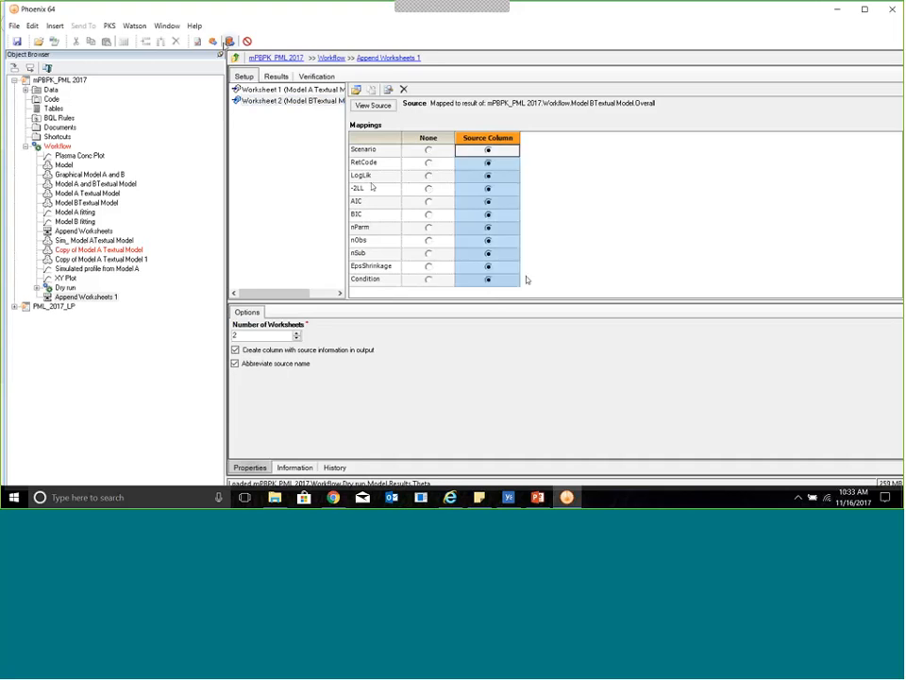
click(212, 41)
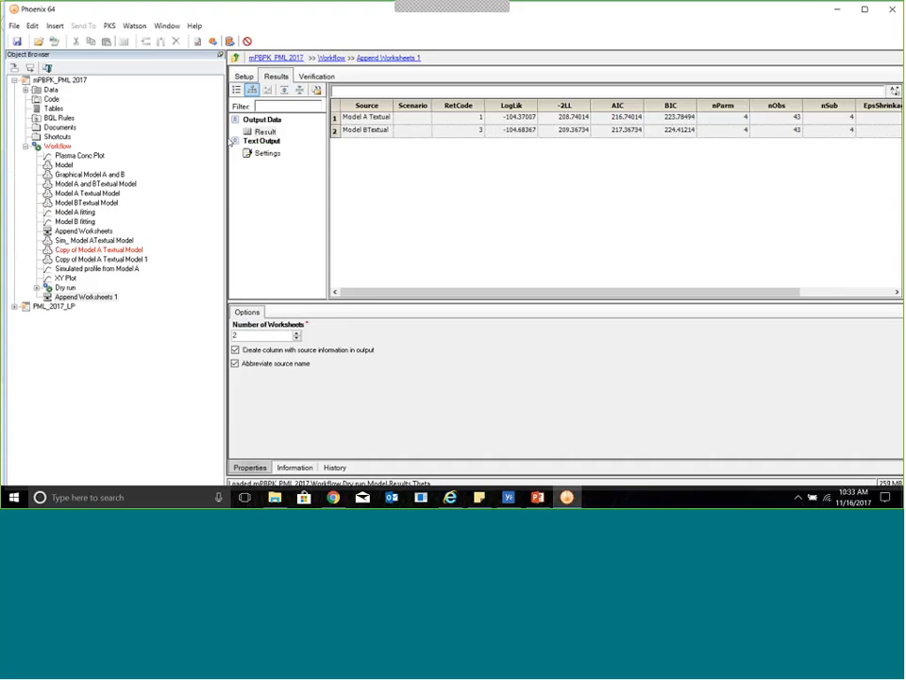
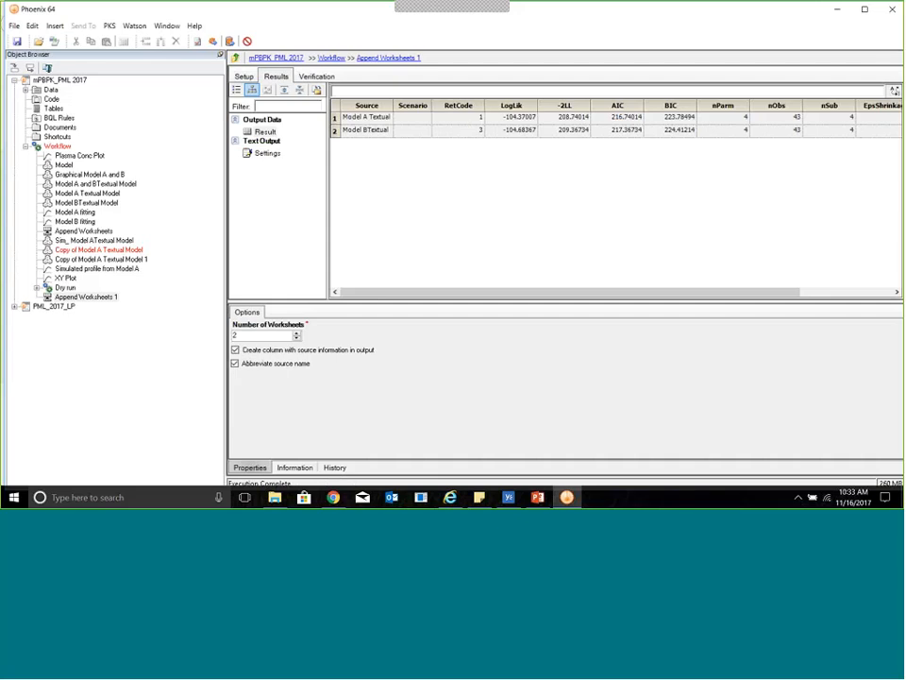
- Duplicate the Model A Textual Model object by copying it and pasting it into the mPBPK_PML 2017 Workflow
click(76, 214)
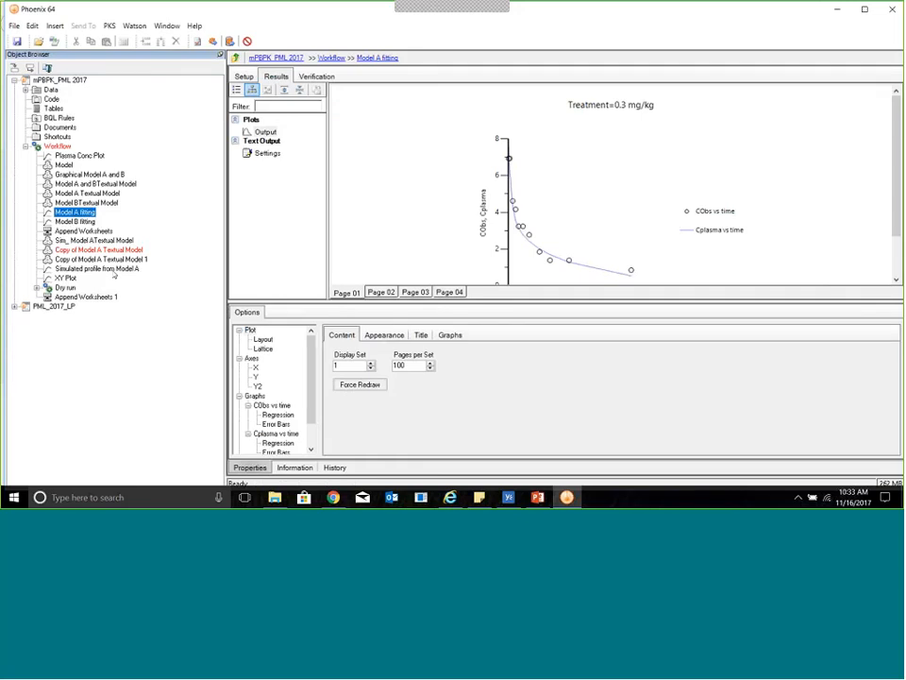
click(106, 193)
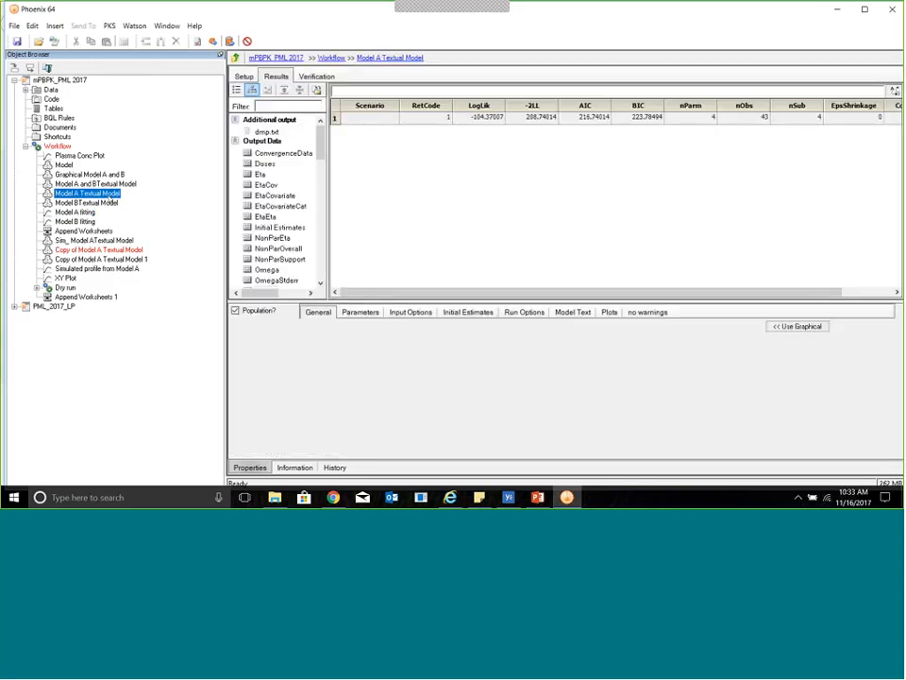
right_click(107, 194)
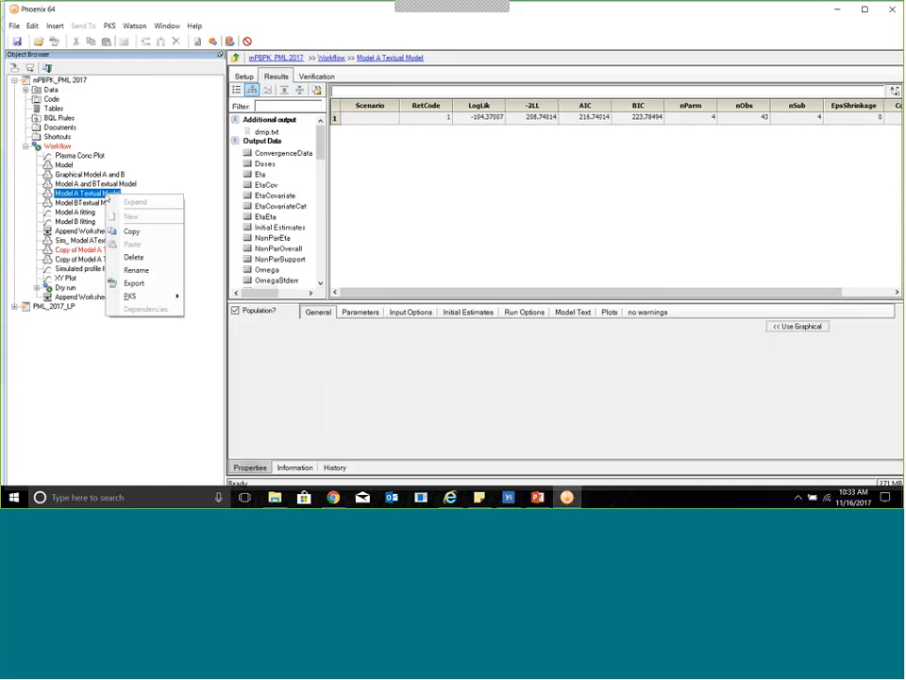
click(130, 231)
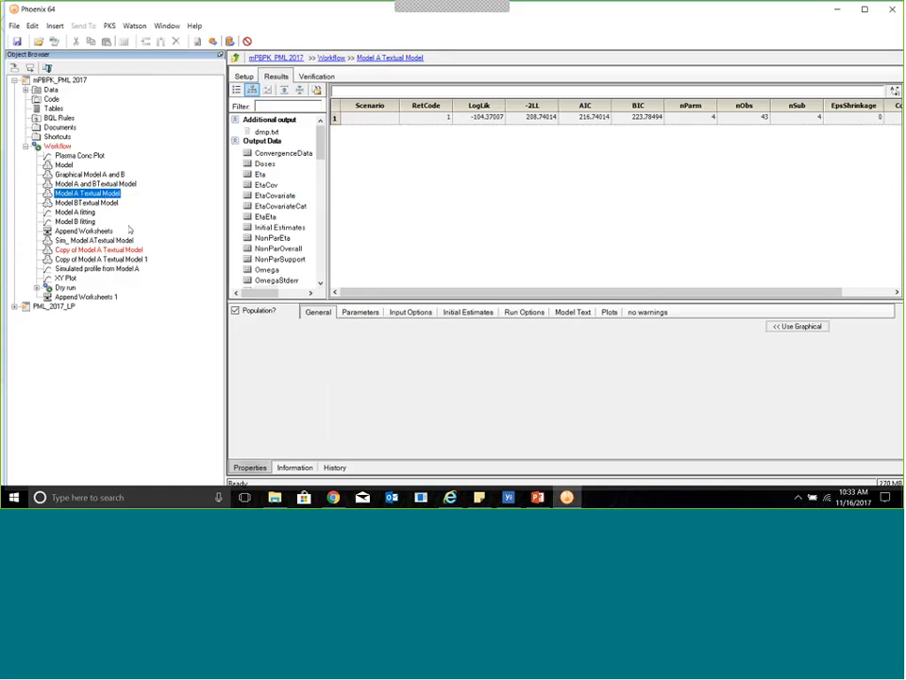
click(57, 147)
right_click(58, 148)
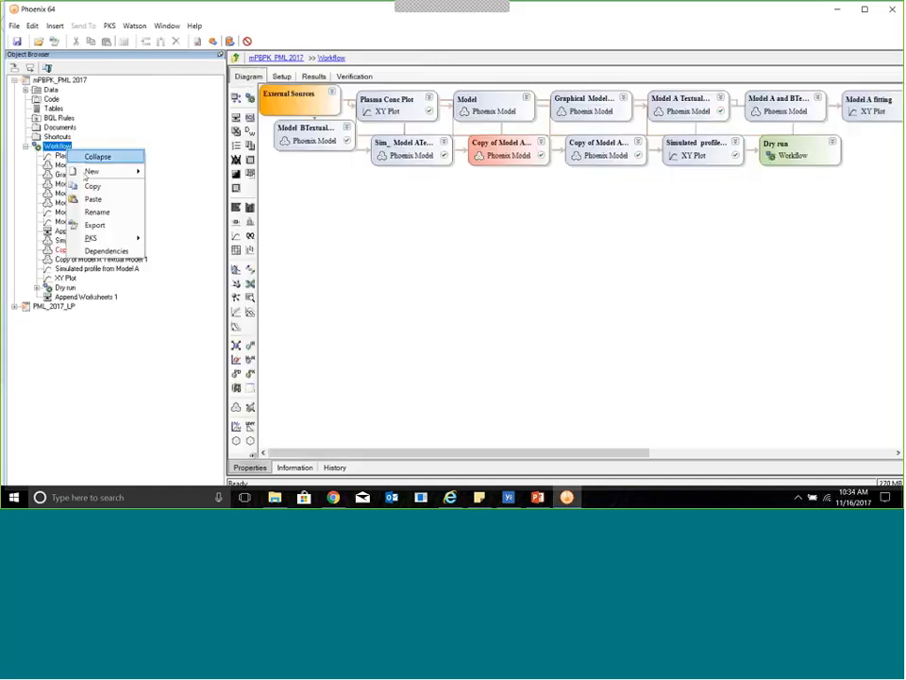
click(100, 200)
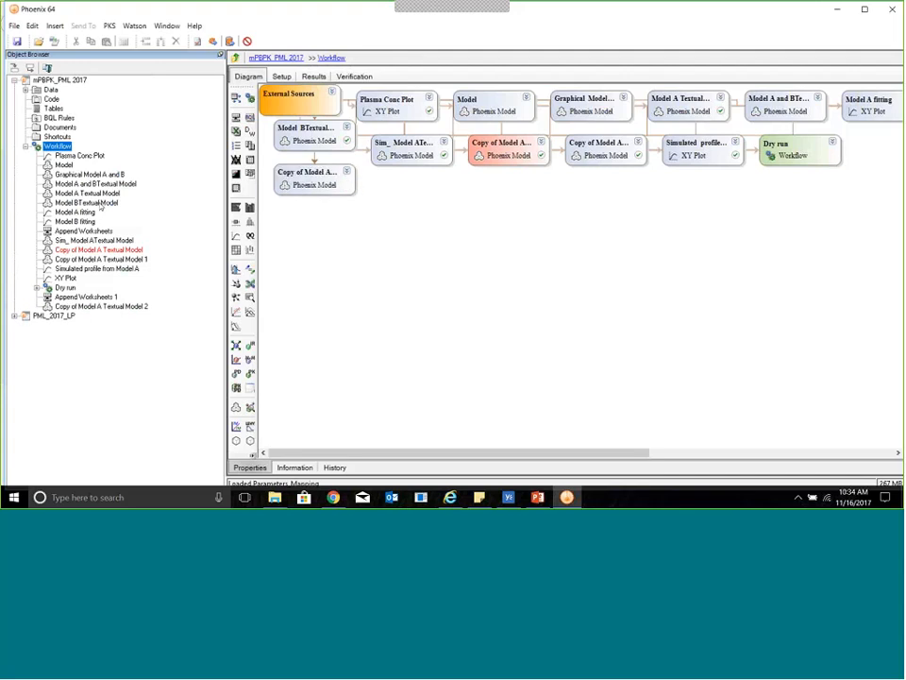
- In Copy of Model A Textual Model 2, accept all fixed and random effect estimates as the initial estimates
click(125, 306)
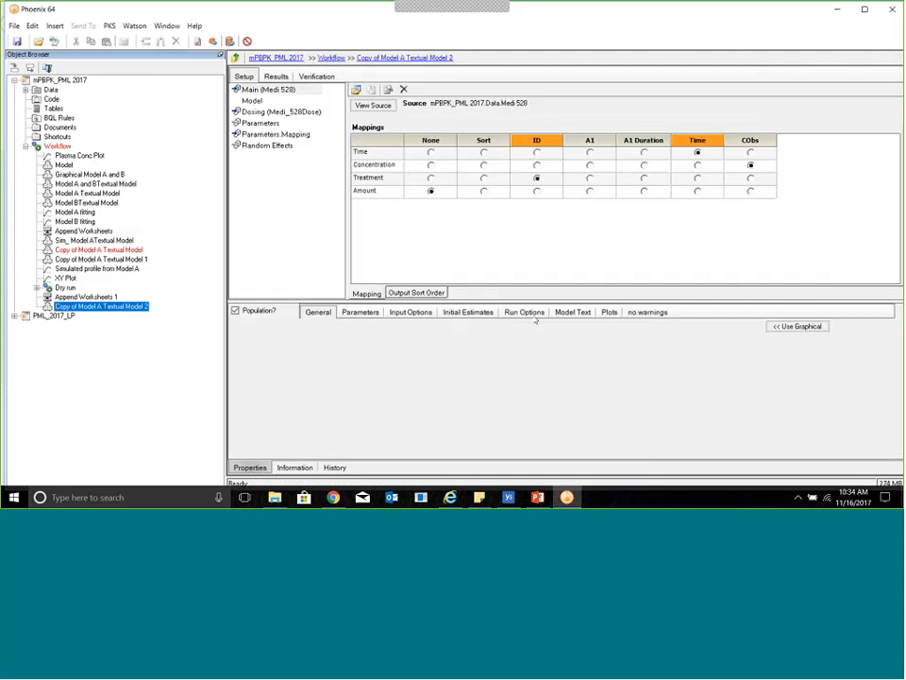
click(525, 312)
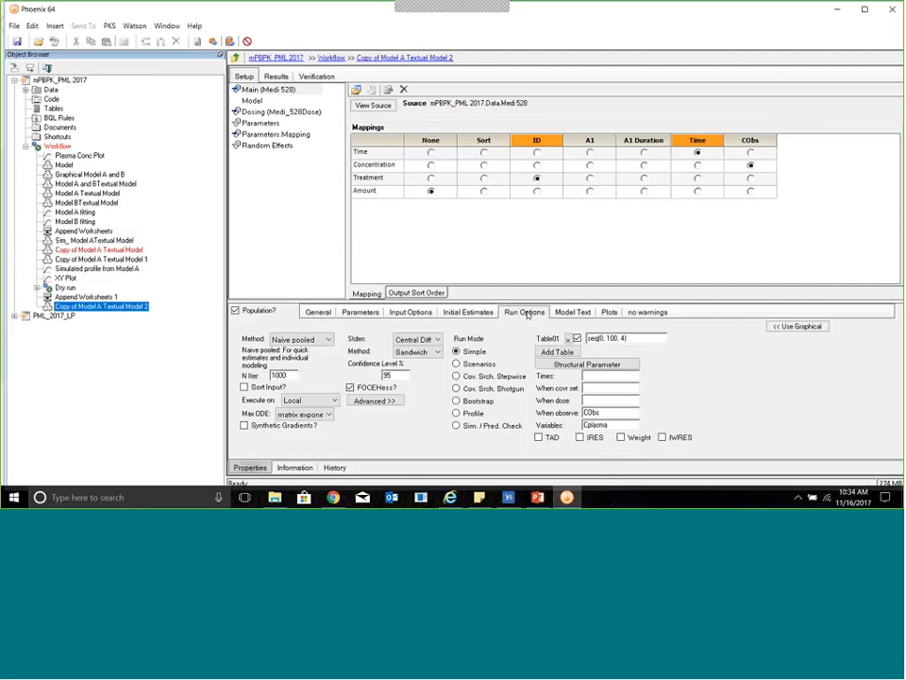
click(360, 313)
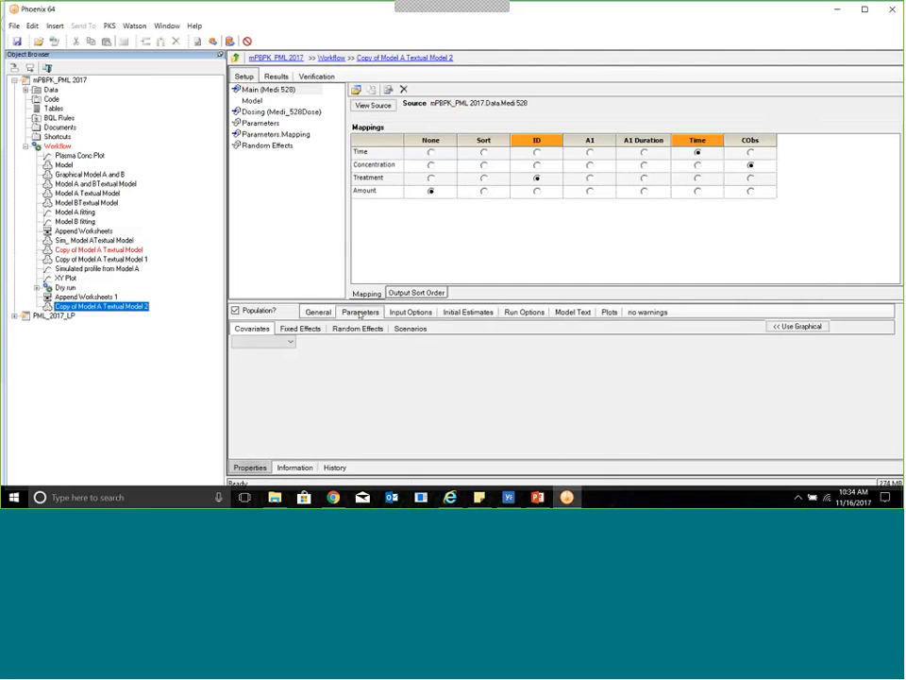
click(304, 329)
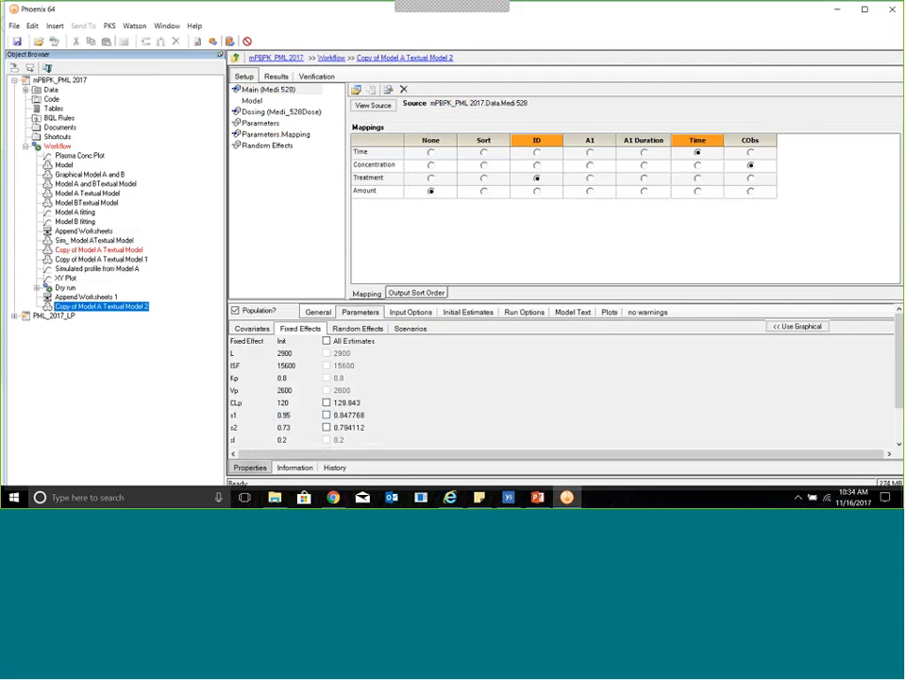
click(327, 340)
scroll(422, 394, down, 2)
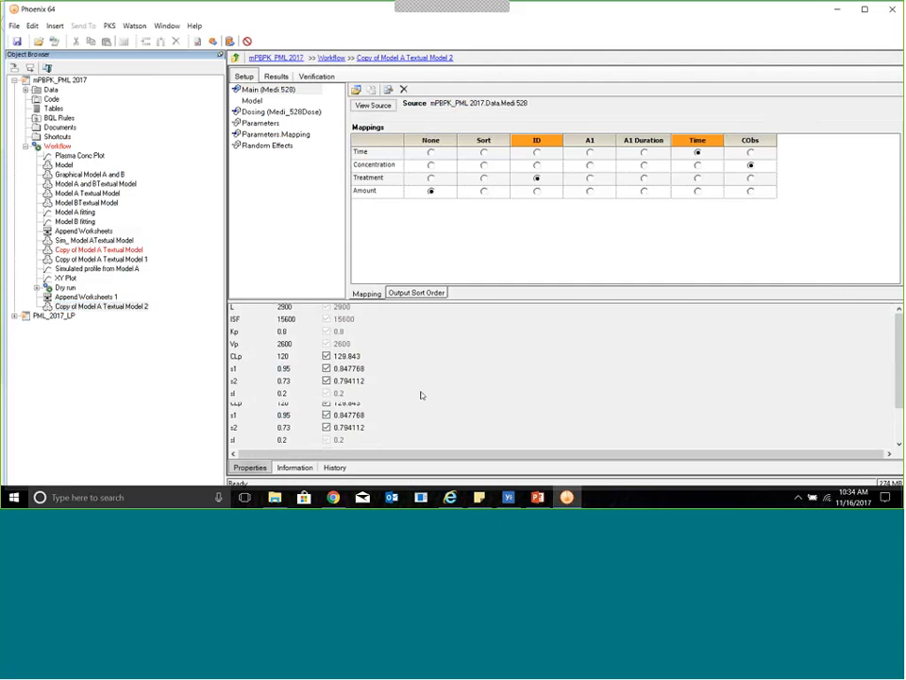
scroll(411, 416, down, 1)
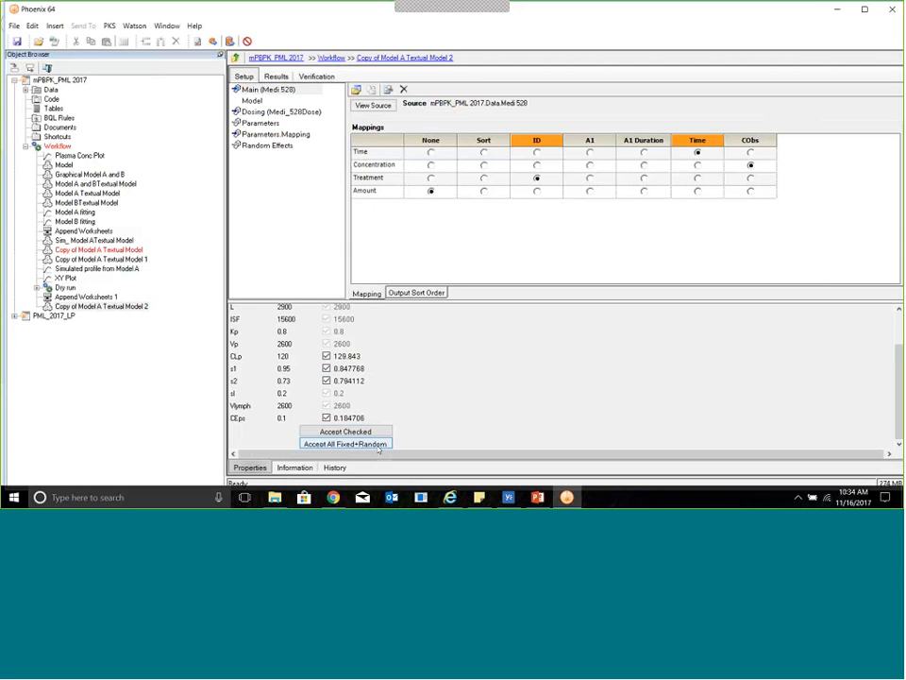
scroll(390, 435, up, 1)
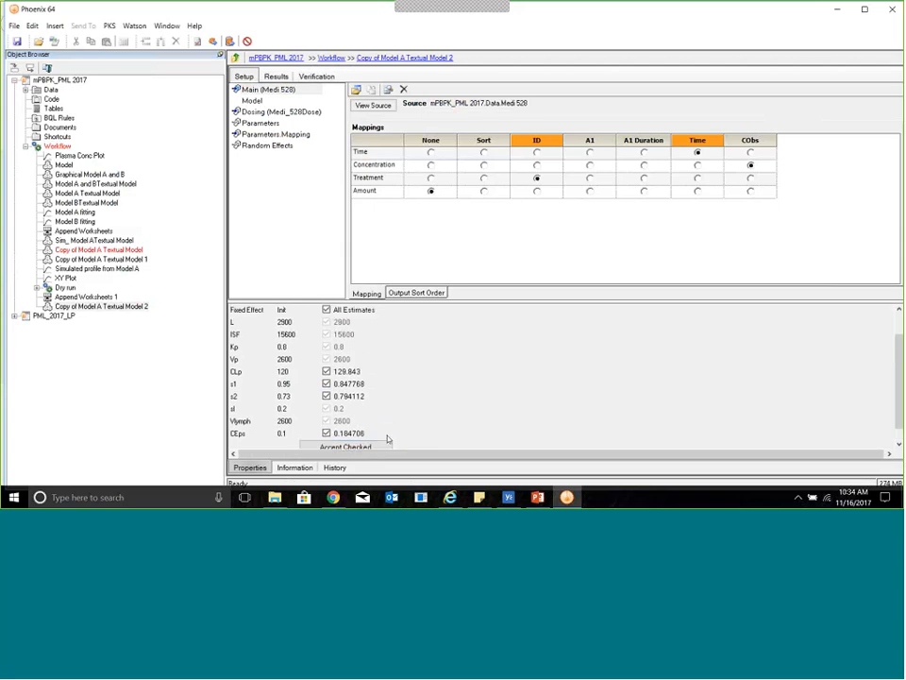
scroll(387, 439, down, 1)
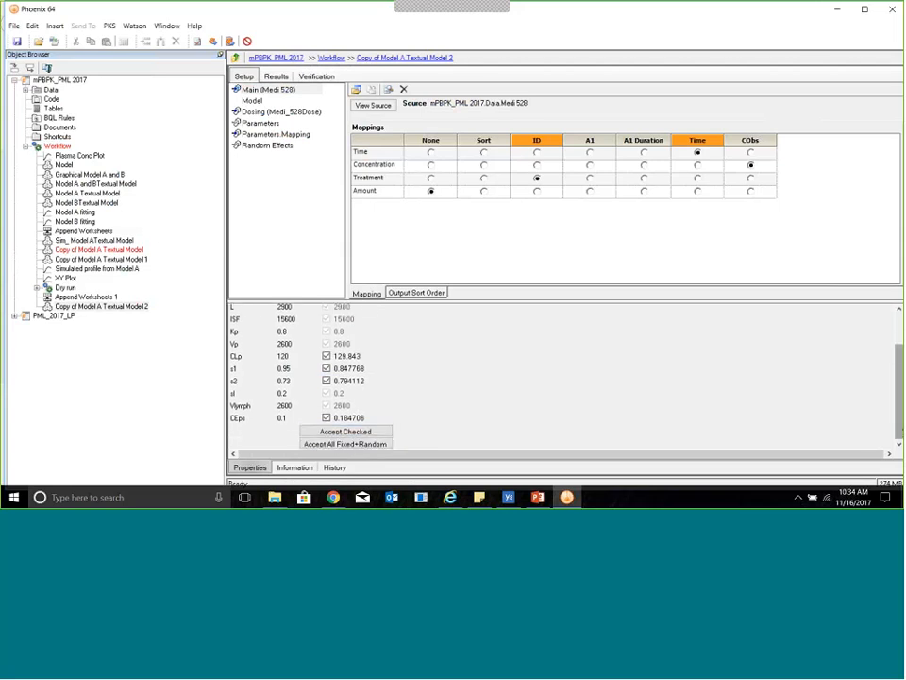
click(360, 445)
click(499, 272)
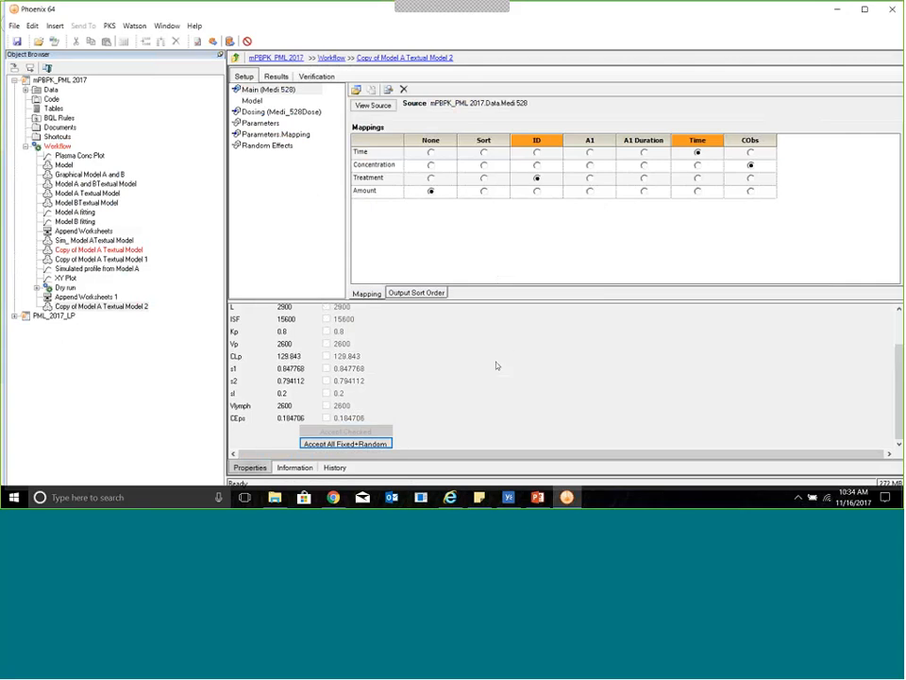
scroll(543, 329, up, 1)
scroll(560, 347, down, 1)
scroll(561, 348, up, 1)
scroll(567, 348, down, 1)
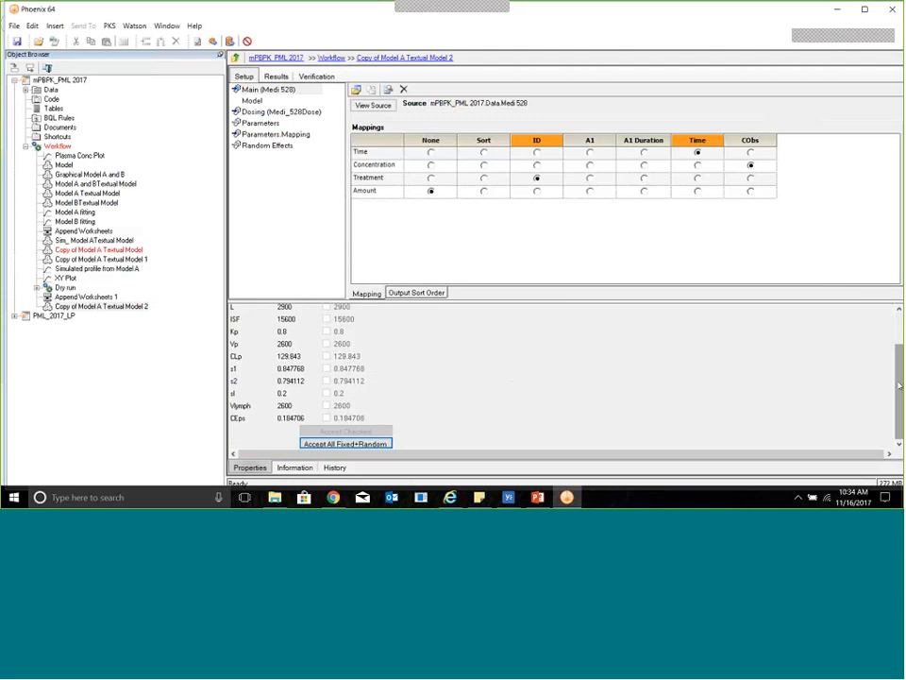
scroll(567, 348, up, 1)
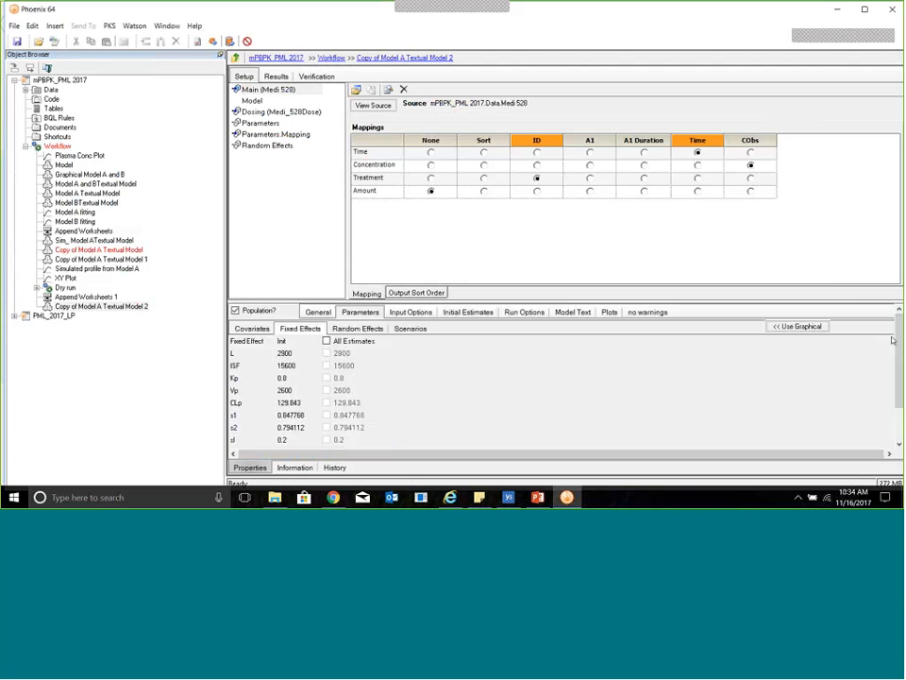
- Set the model copy's run mode to Sim./Pred. Check and add a simulation table with times seq(0,100,0.1)
click(524, 311)
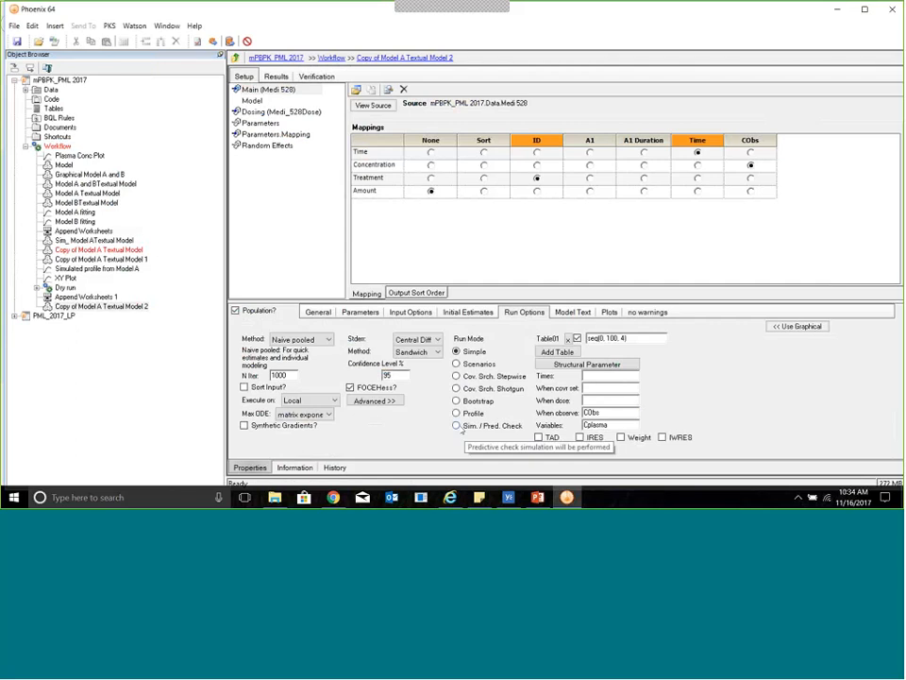
click(457, 426)
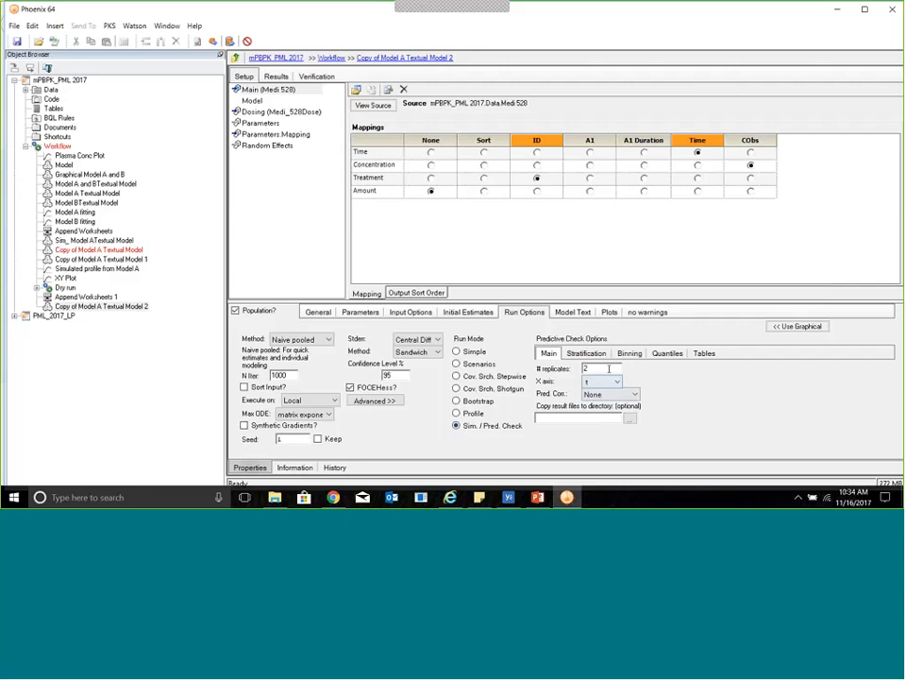
click(703, 354)
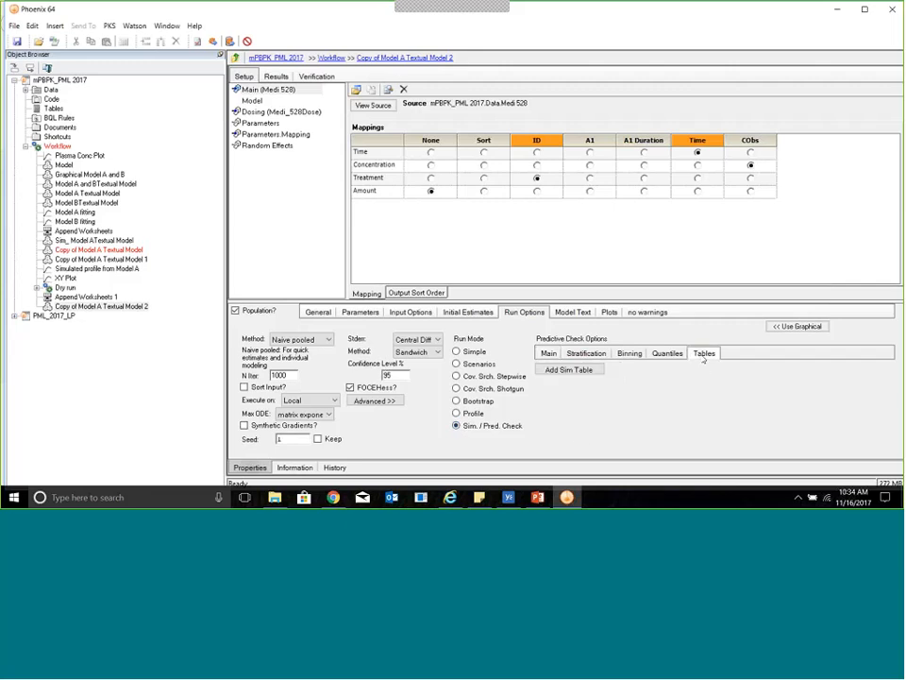
click(567, 372)
click(594, 405)
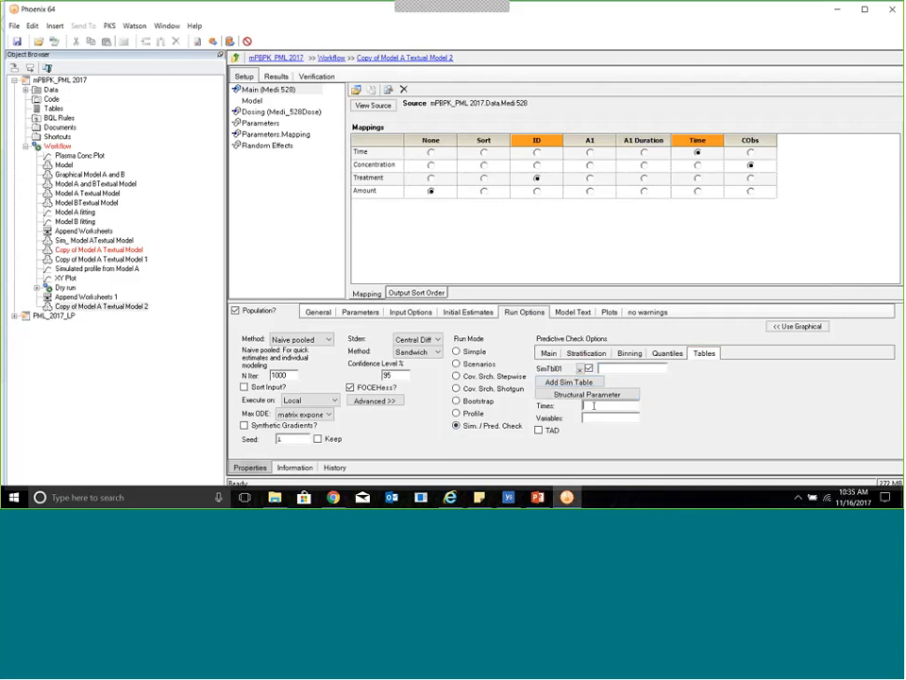
text(seq(0,100)
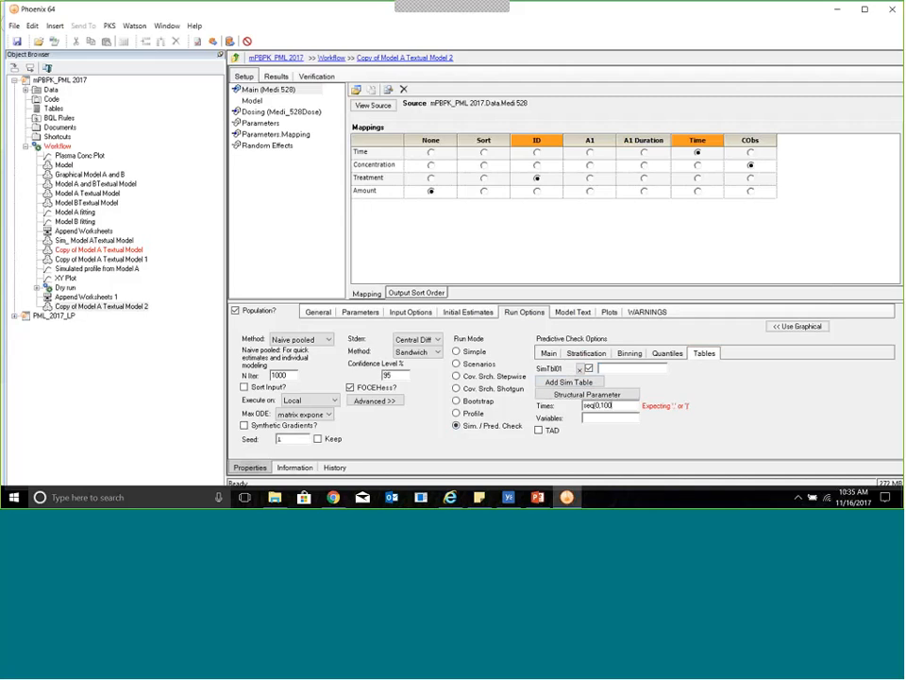
text(,)
text(0))
text(.1)
- Set the simulation table's variables to Cplasma,Cleaky,Ctight,Clymph and execute the model copy
click(613, 419)
text(Cp)
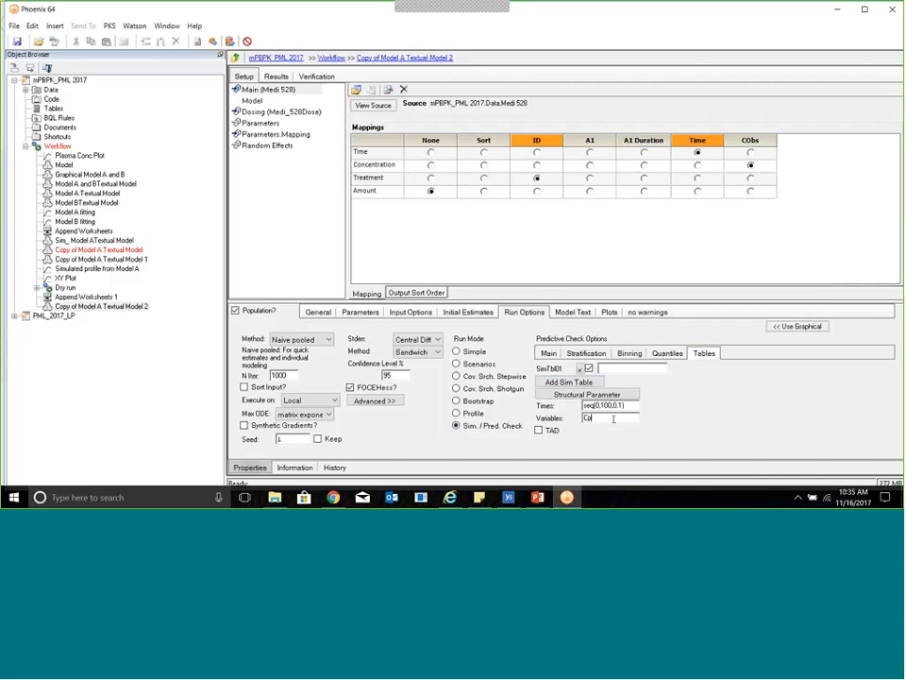
text(lasma,C)
text(leak)
text(y)
text(,C)
text(t)
text(ight,)
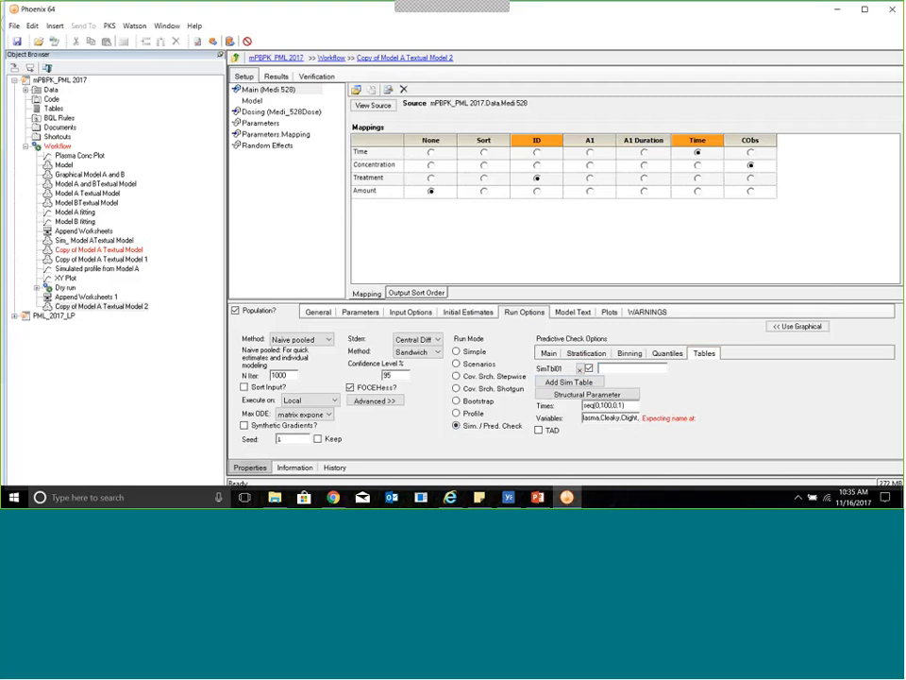
text(C)
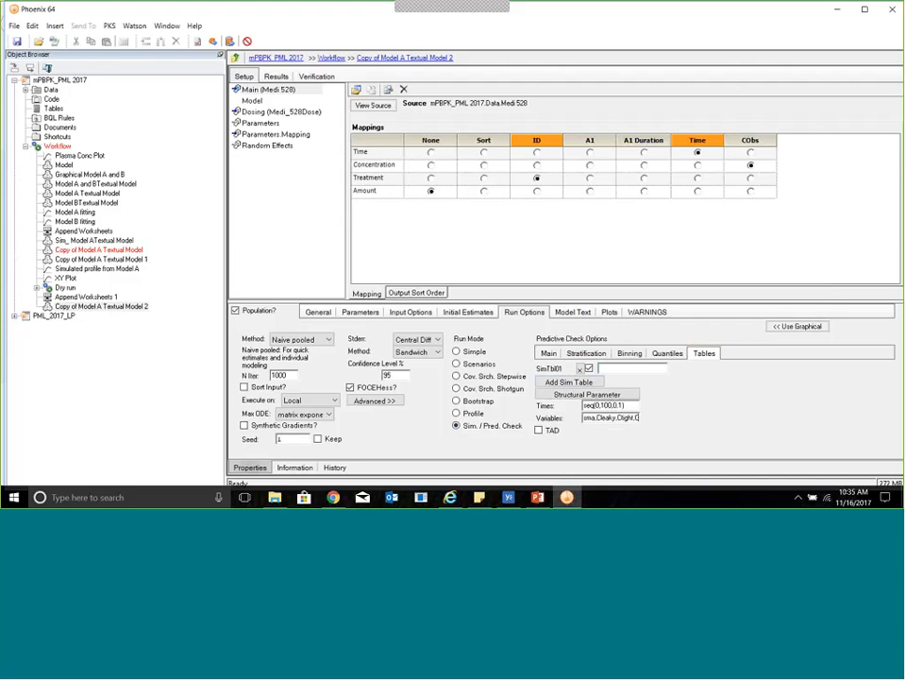
text(ymp)
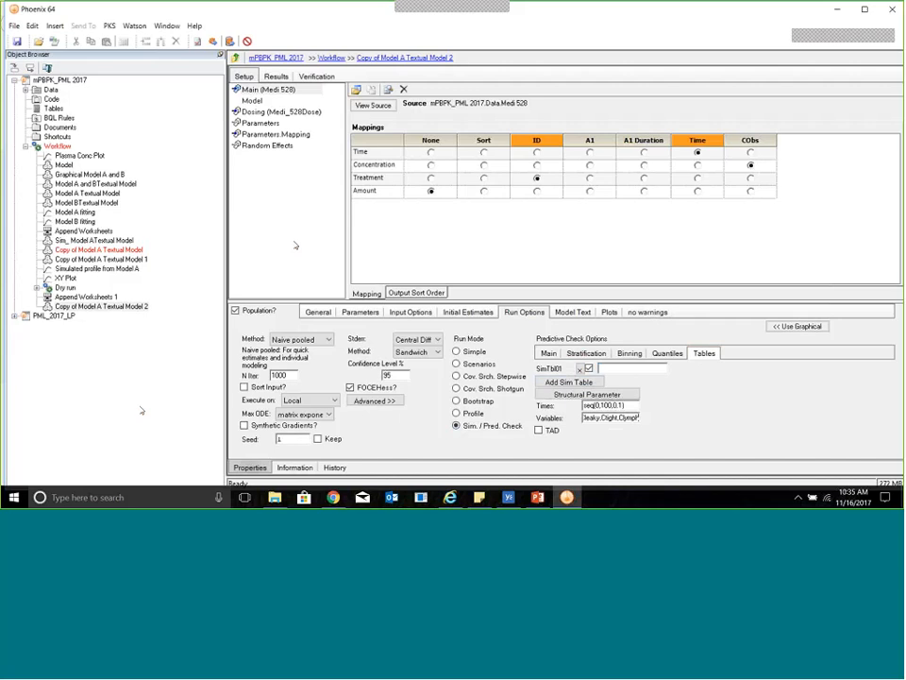
text(h)
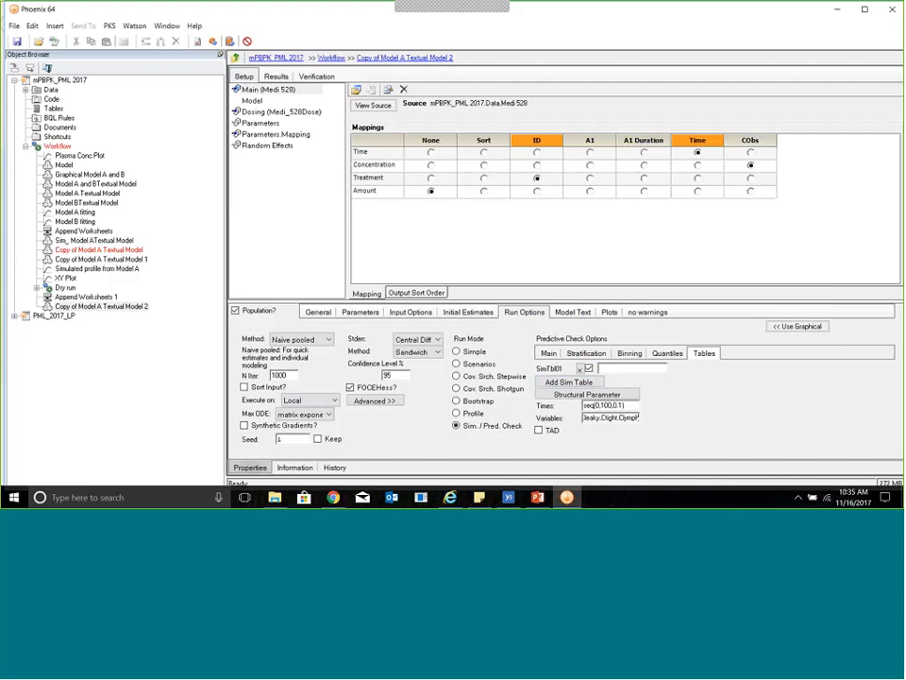
click(213, 41)
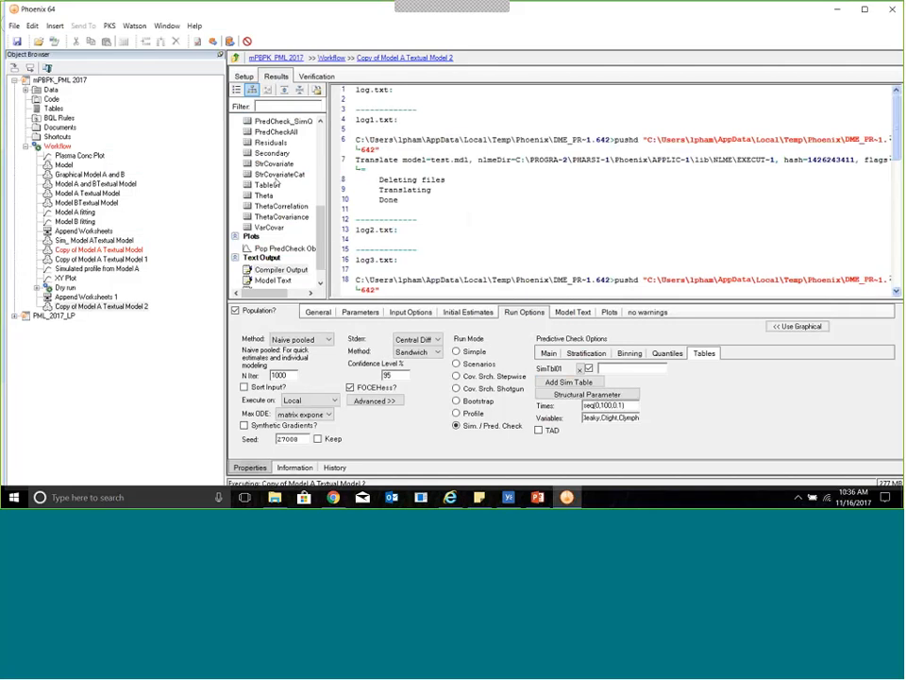
- Export the simulation output Rawsimtbl01.csv to the mPBPK_2017 folder, overwriting the existing Rawsimtbl01_csv file
scroll(296, 170, up, 10)
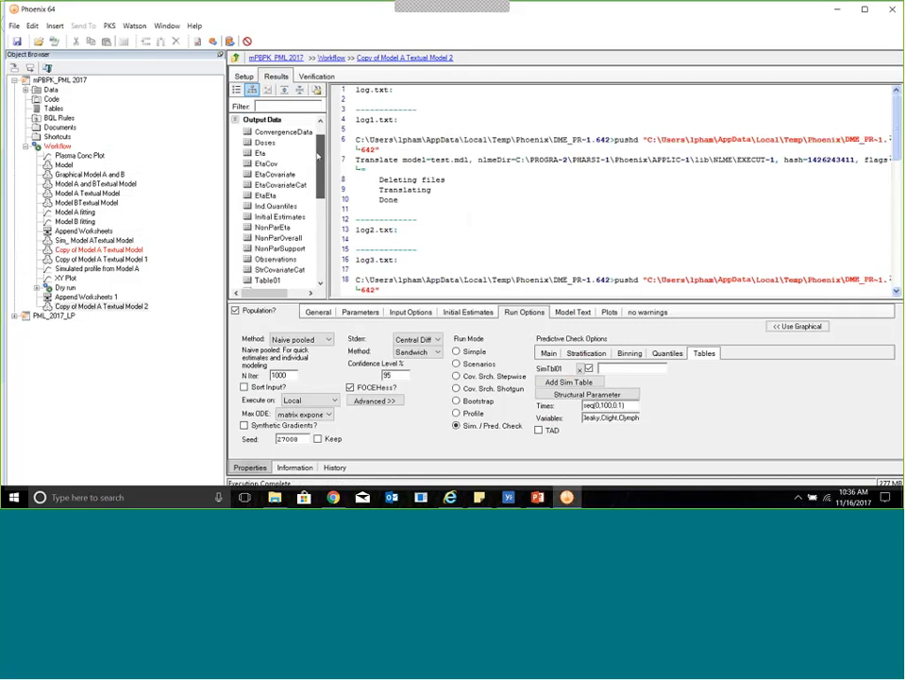
click(282, 132)
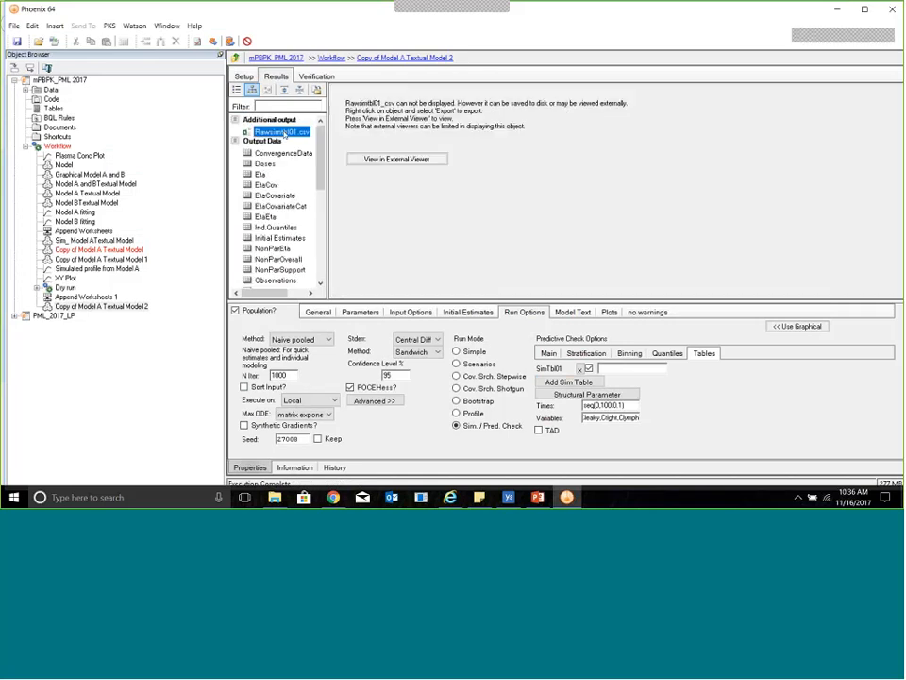
right_click(283, 134)
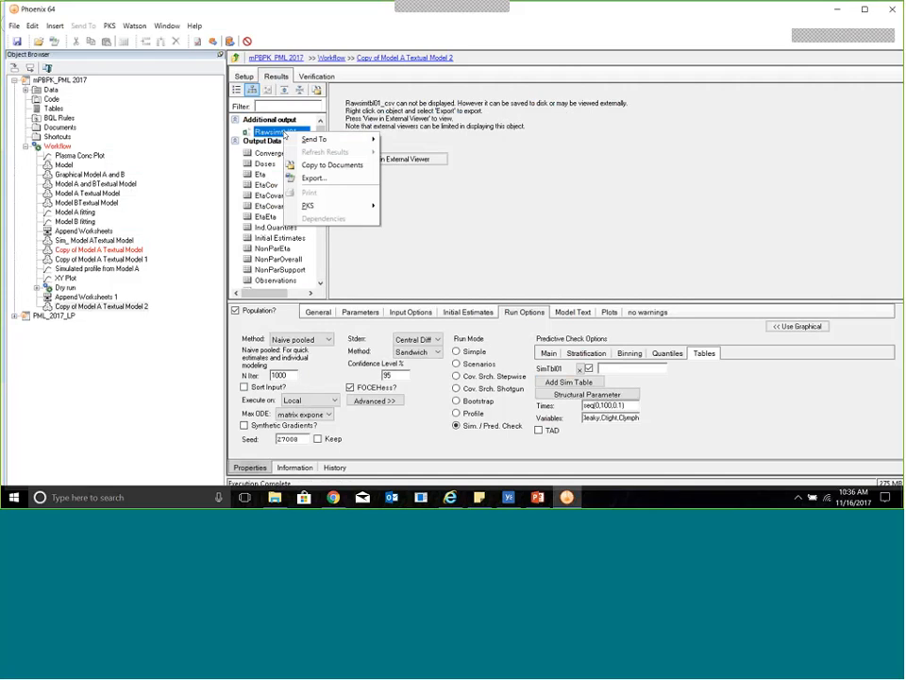
click(313, 177)
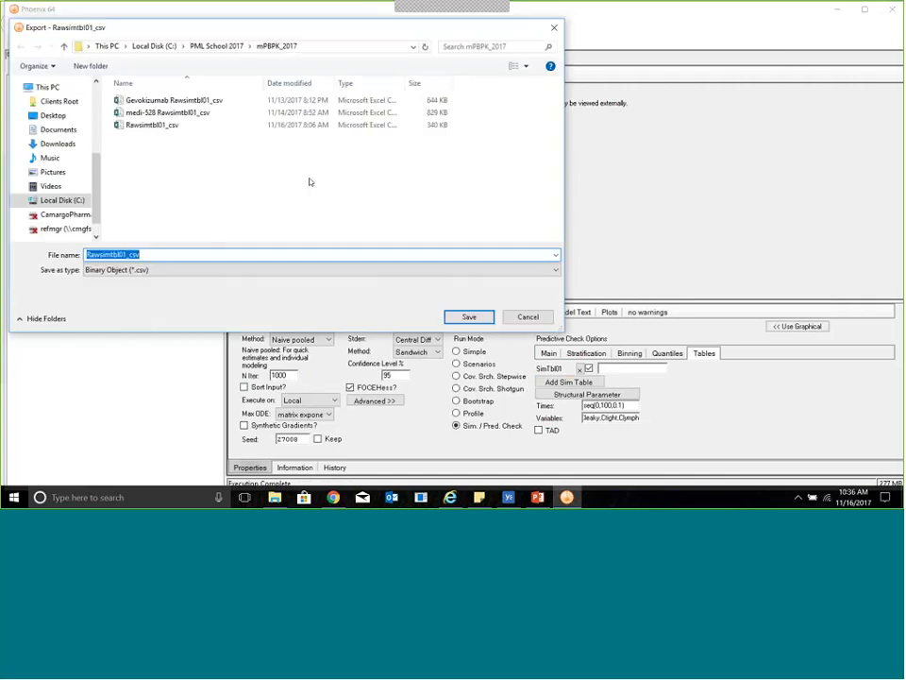
click(161, 127)
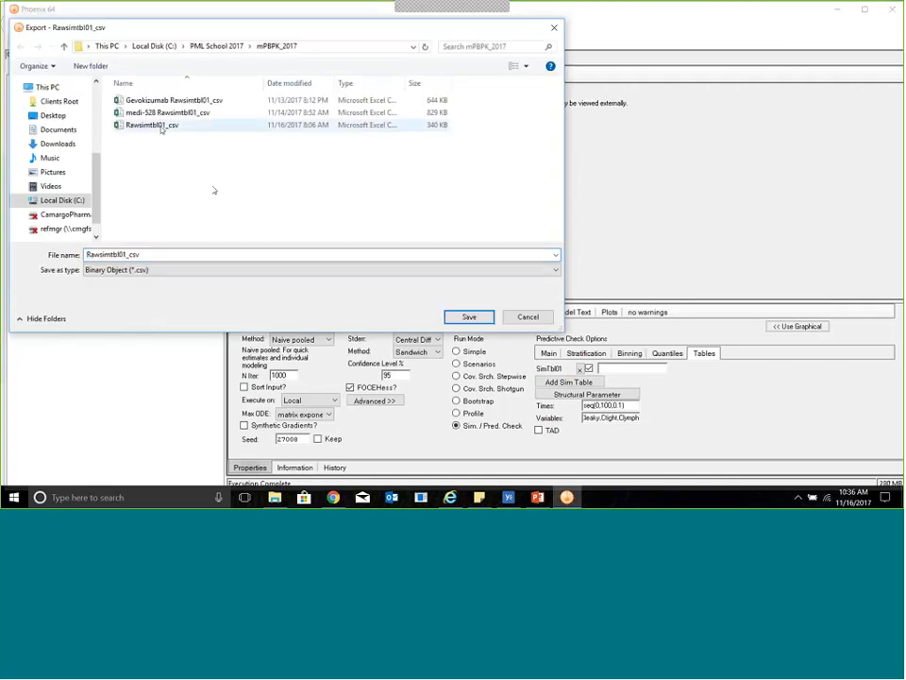
click(469, 316)
click(467, 251)
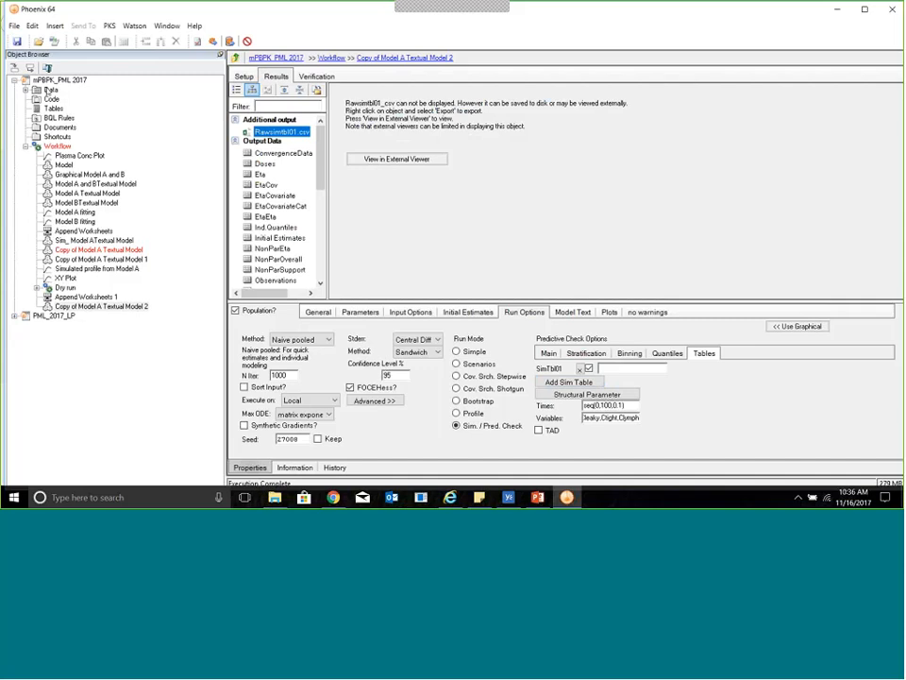
- Import the file medi-528 Rawsimtbl01_csv from the mPBPK_2017 folder into the mPBPK_PML 2017 project's Data folder with the default import options
click(49, 90)
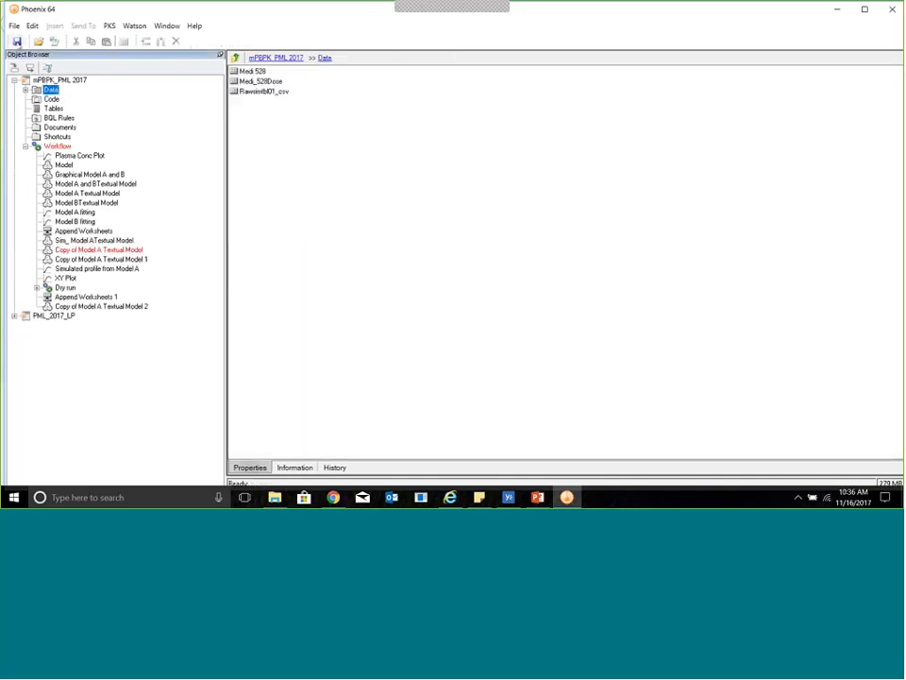
click(14, 26)
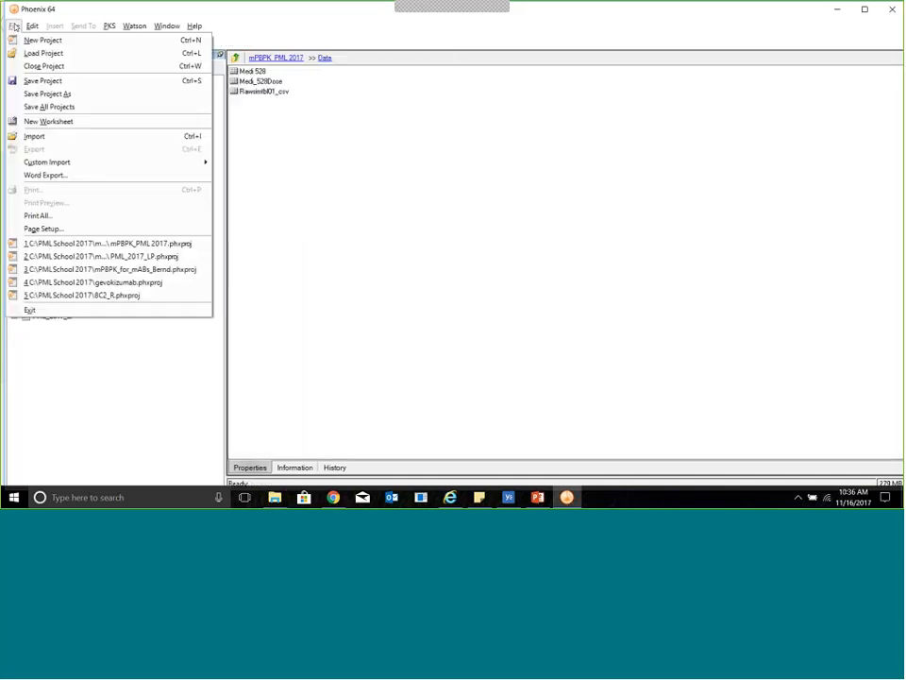
click(30, 136)
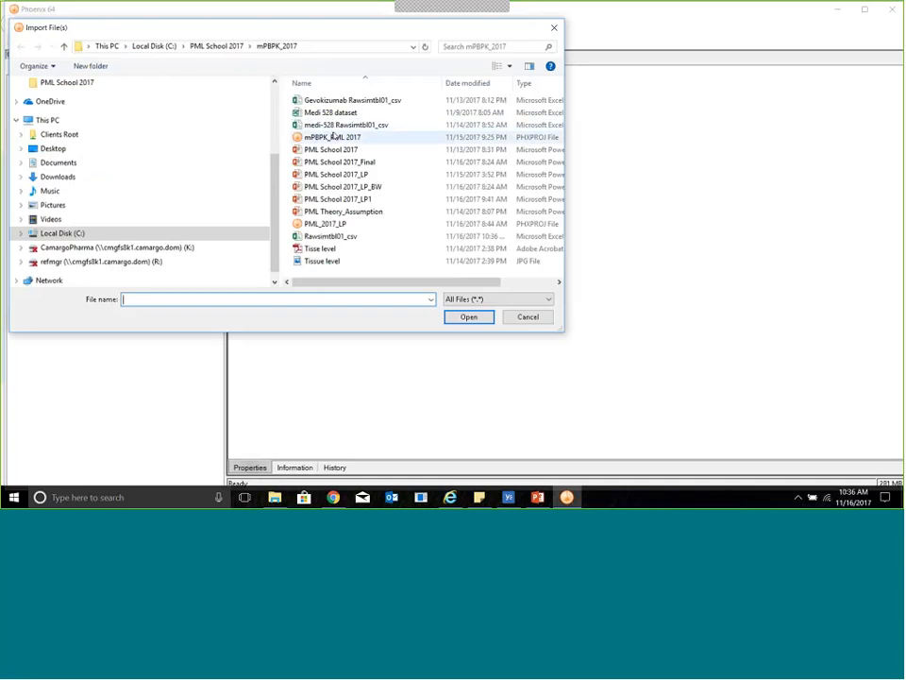
click(346, 125)
click(456, 320)
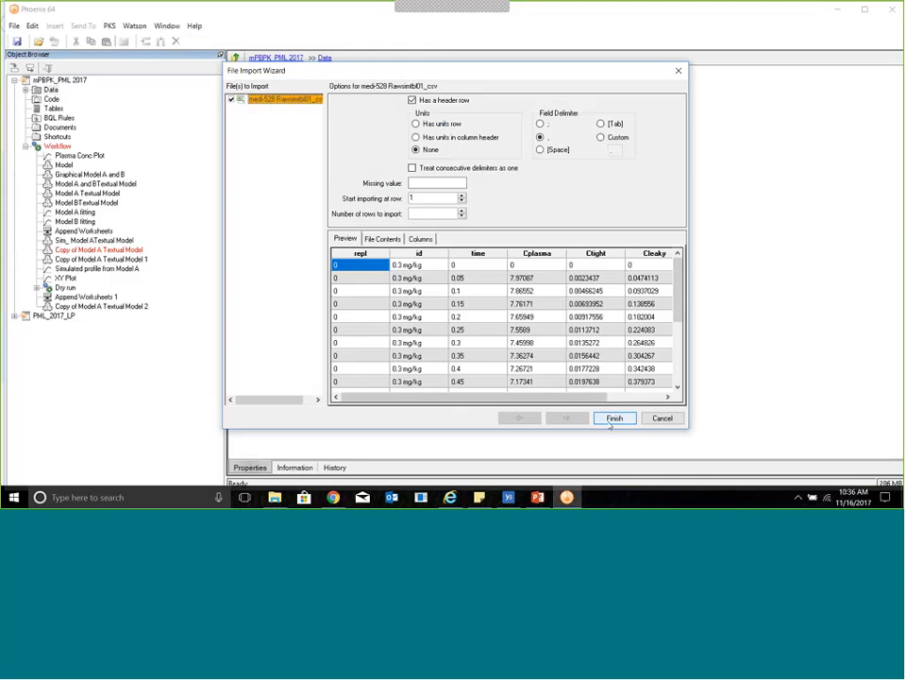
click(614, 418)
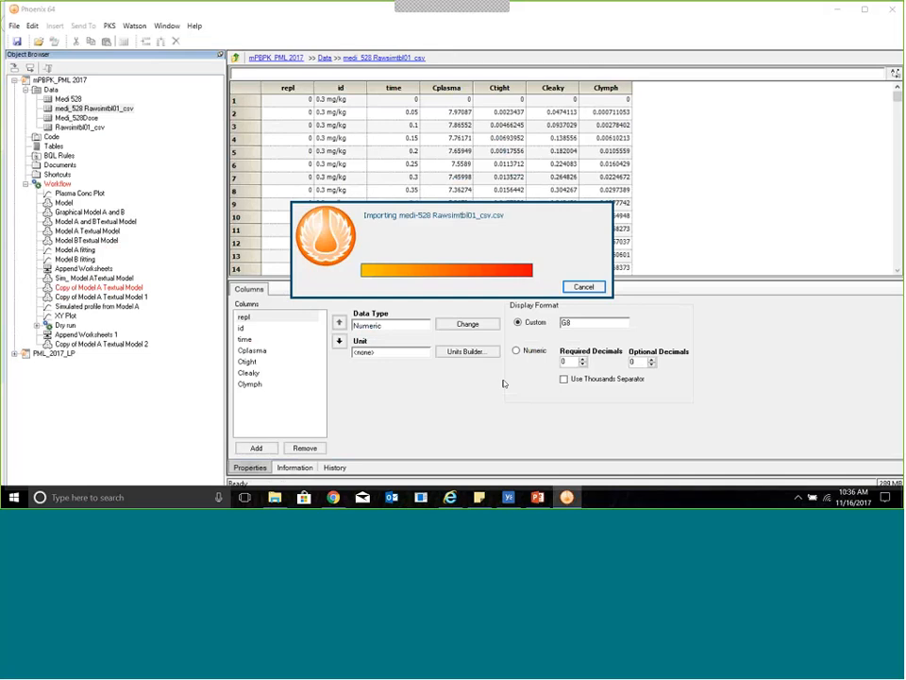
- Send the imported medi_528 Rawsimtbl01_csv worksheet to a new XY Plot in the main Workflow
right_click(119, 109)
mouse_move(151, 116)
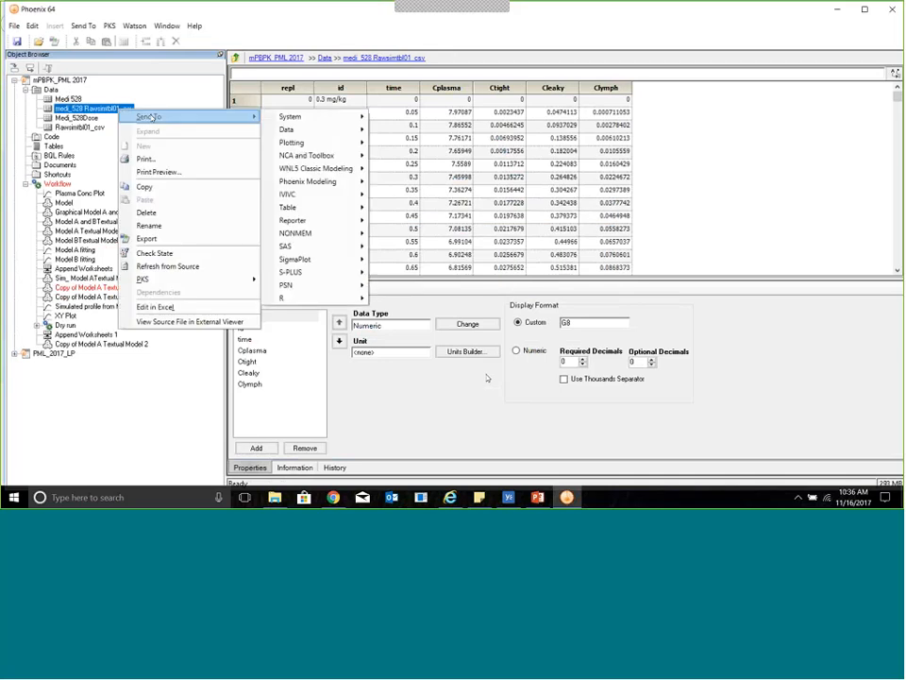
mouse_move(293, 141)
click(406, 194)
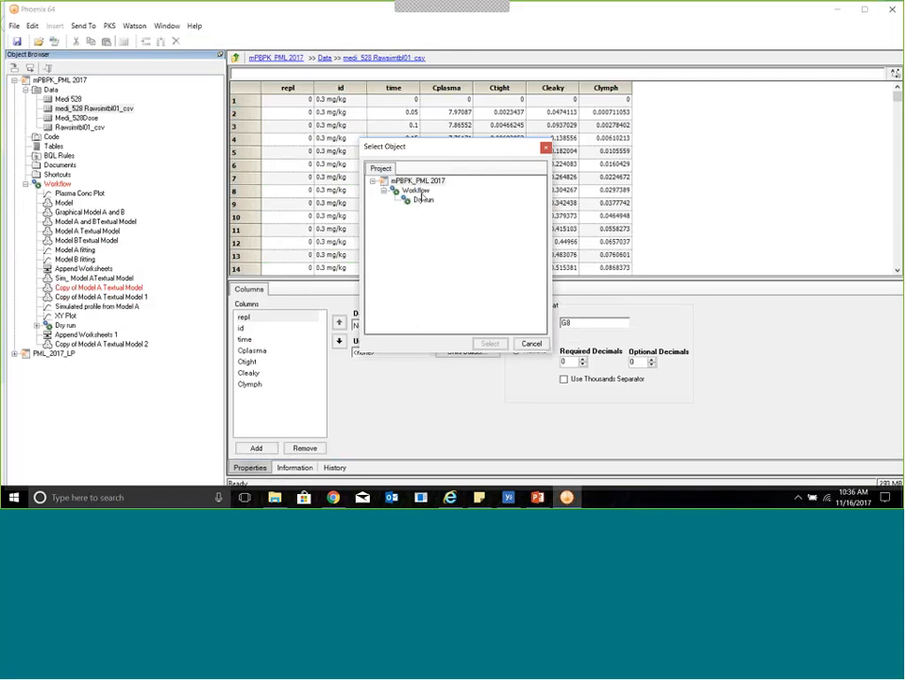
click(416, 189)
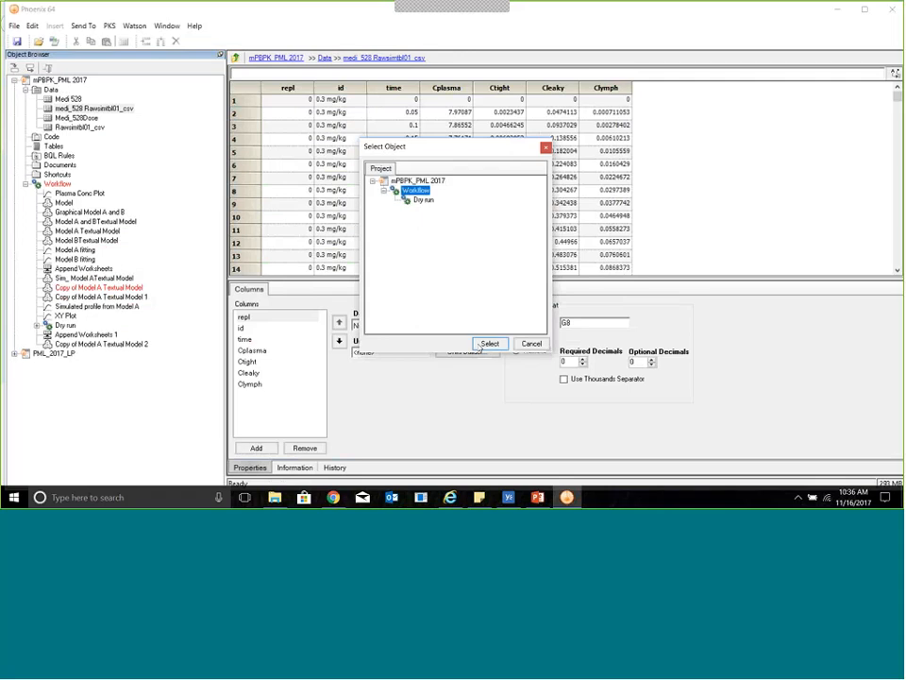
click(483, 343)
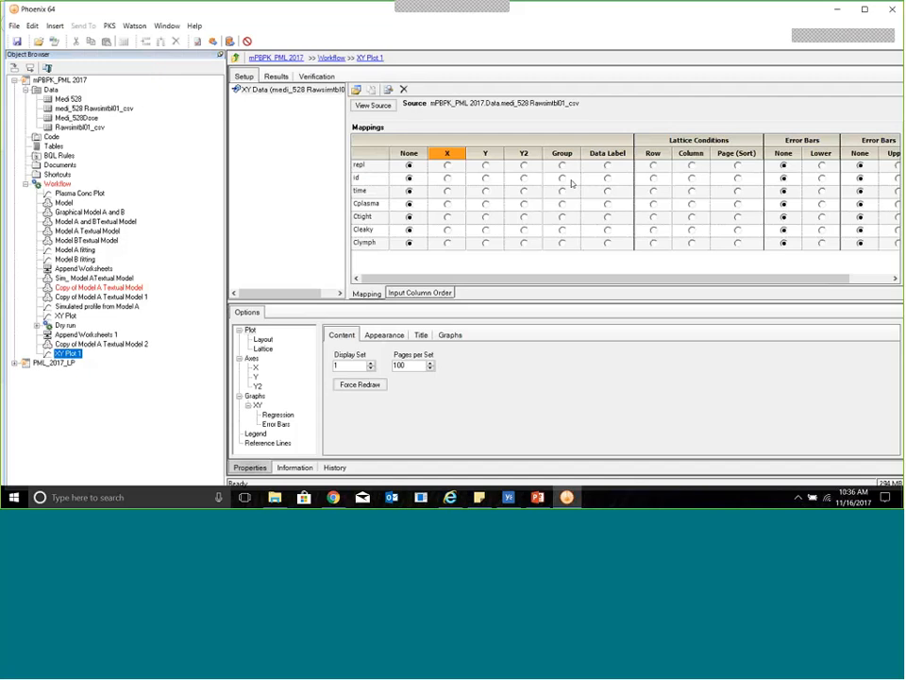
- Map id to Page (Sort), time to X, and Cplasma, Ctight, Cleaky and Clymph to Y in XY Plot 1
click(737, 177)
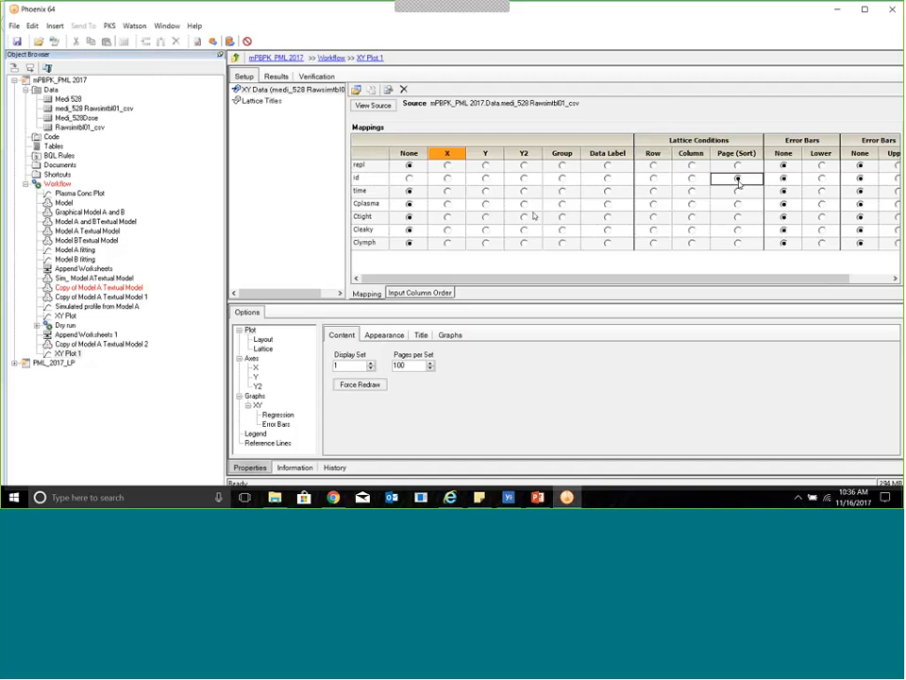
click(448, 190)
click(485, 203)
click(485, 216)
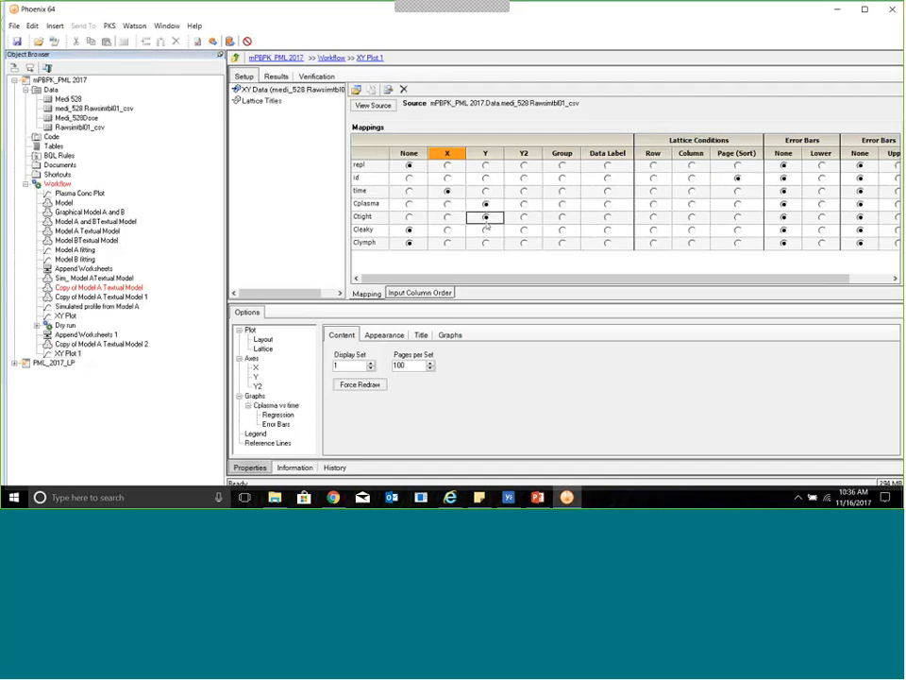
click(485, 229)
click(485, 243)
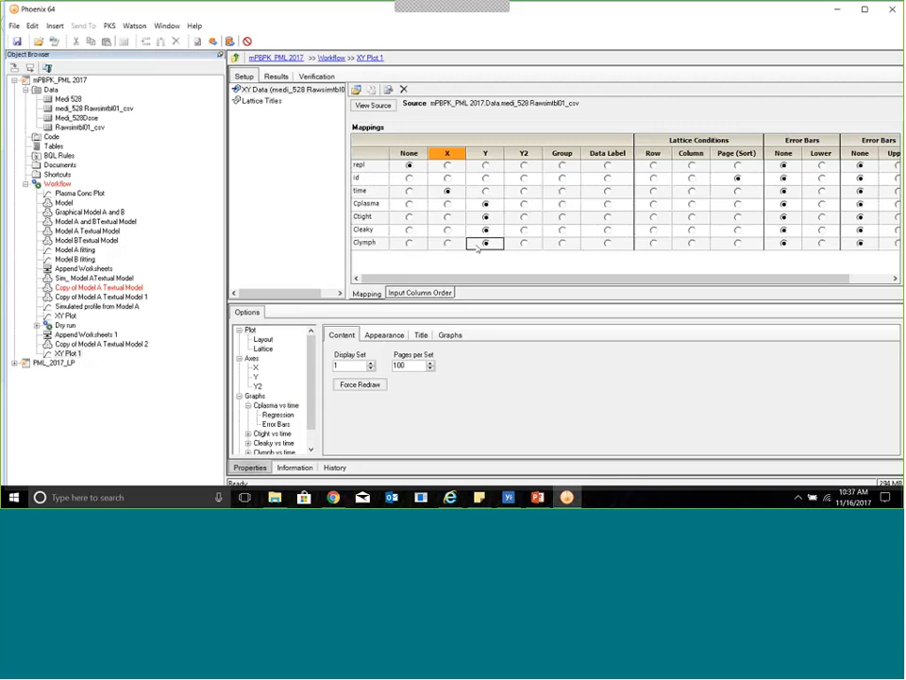
- Turn off the markers for the Cplasma, Ctight, Cleaky and Clymph vs time graphs and execute the plot
click(275, 408)
click(274, 406)
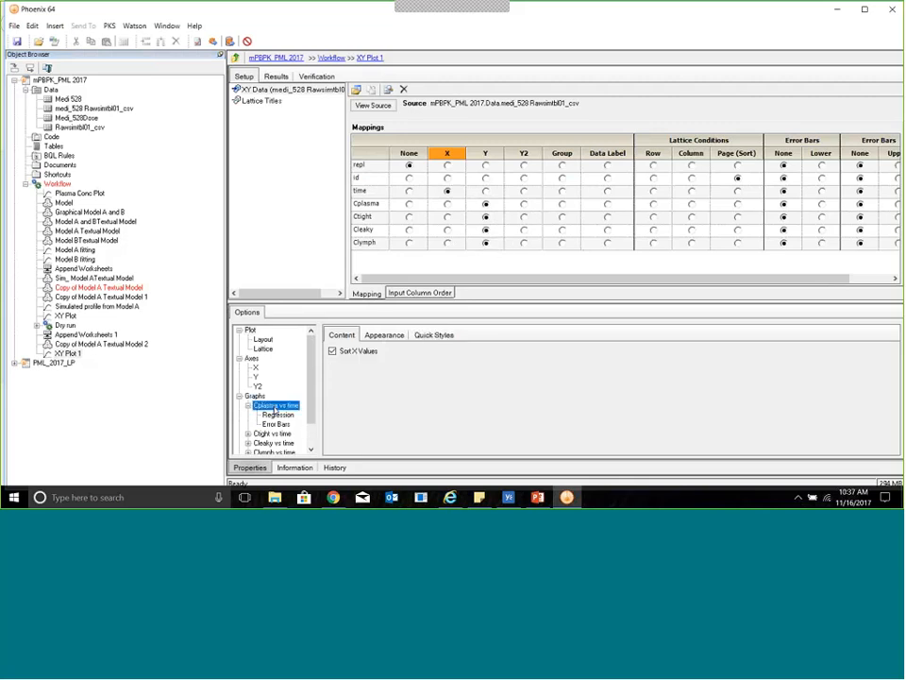
click(433, 336)
click(329, 350)
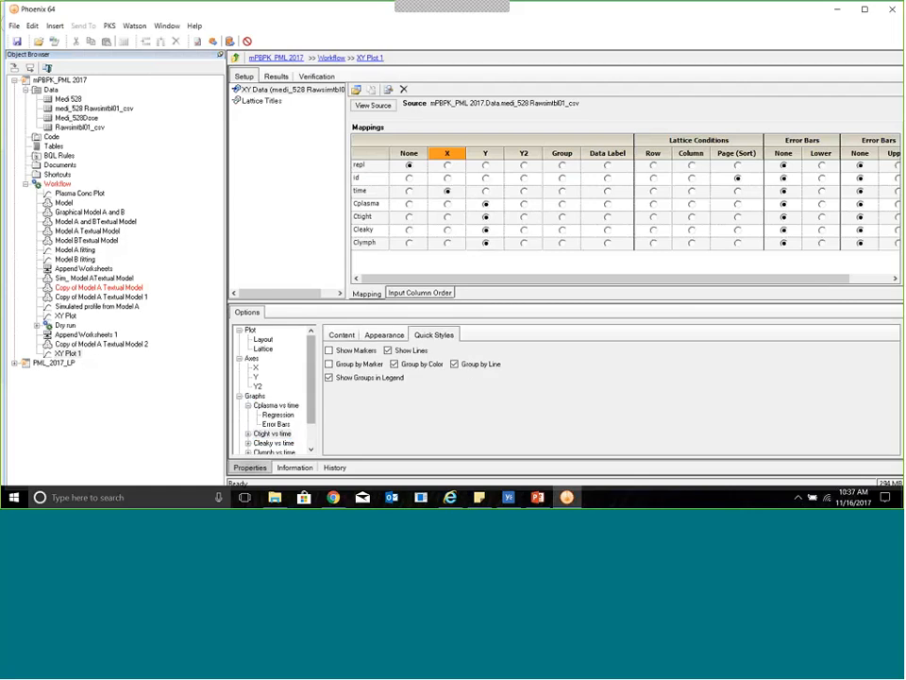
click(275, 444)
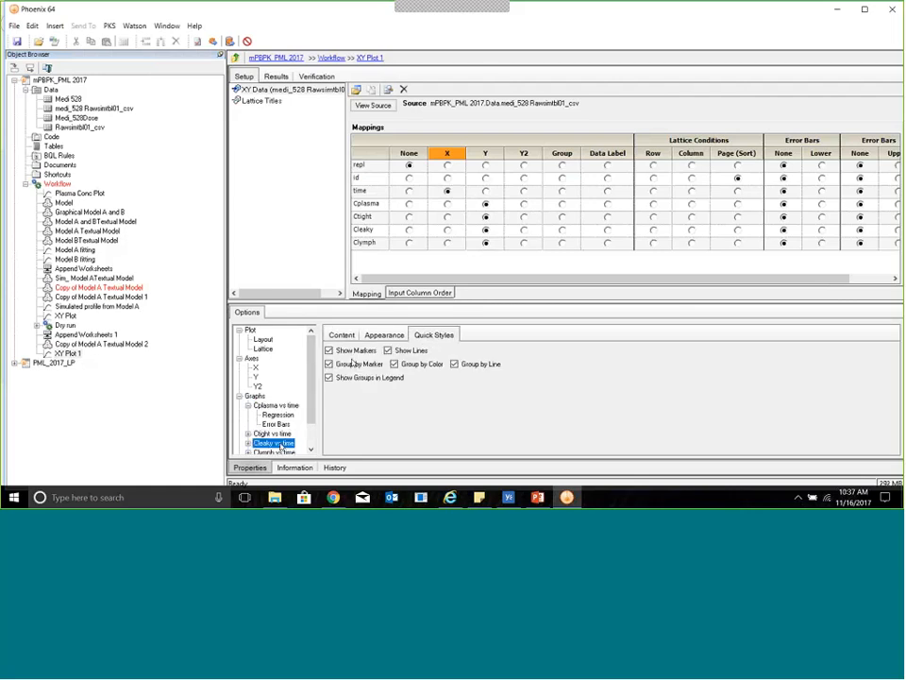
click(276, 451)
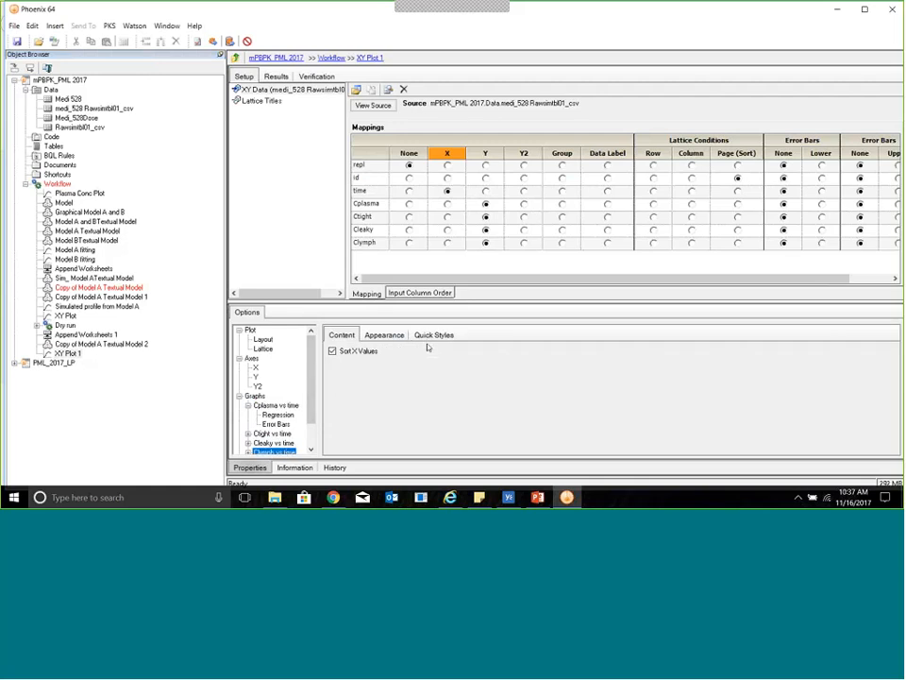
click(430, 337)
click(340, 351)
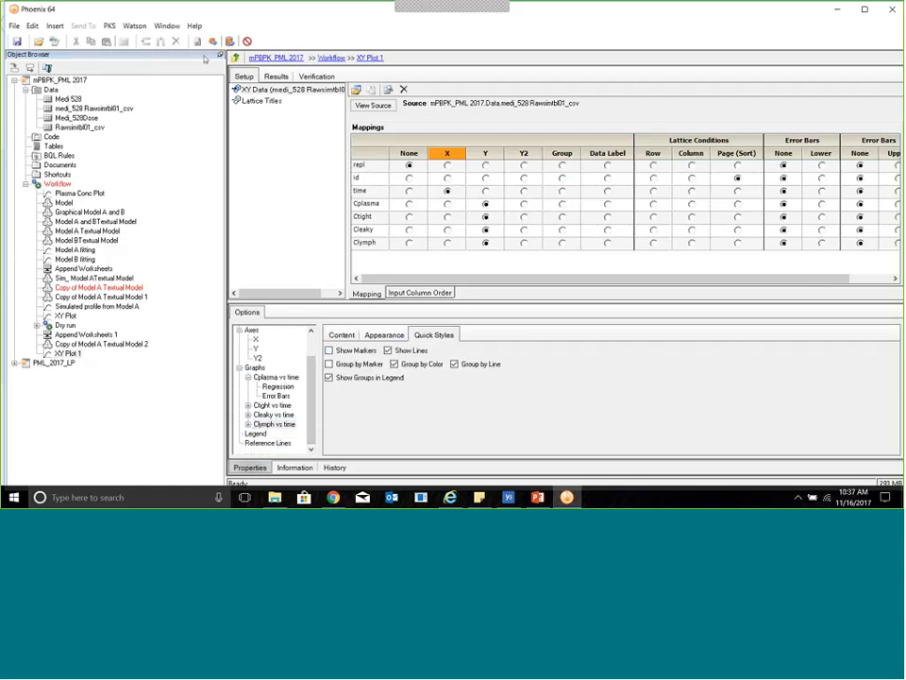
click(212, 41)
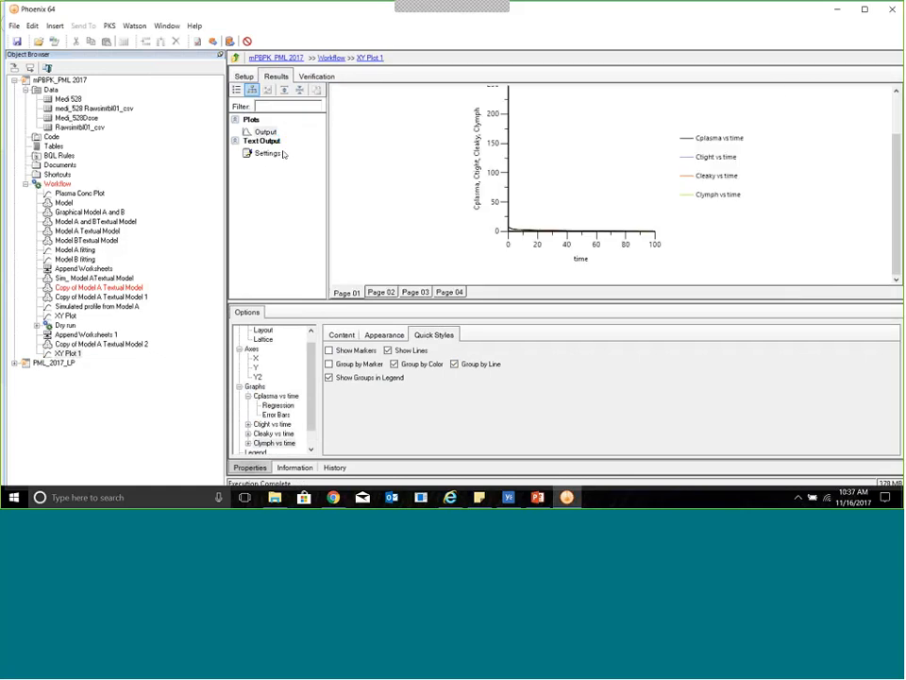
- Set the plot's Y axis range to AutoScale Best and view the concentration curves on Page 04
click(258, 369)
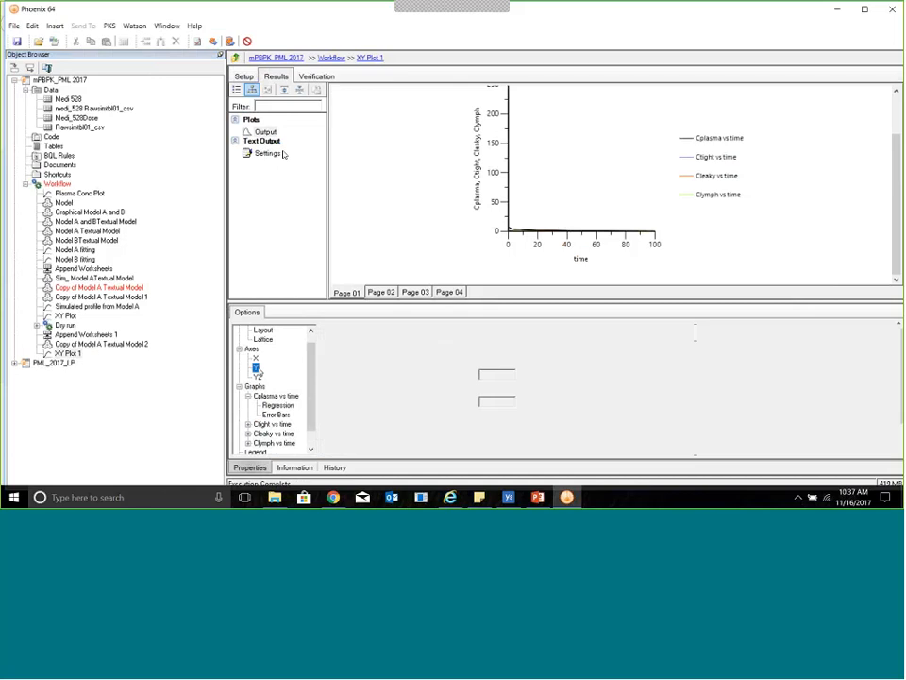
click(411, 377)
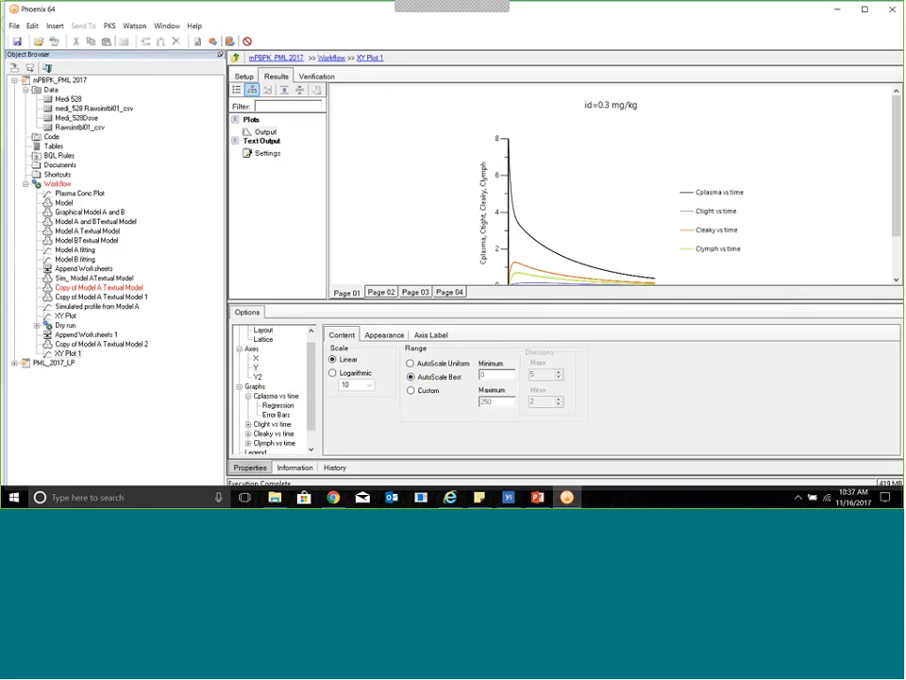
scroll(898, 196, down, 1)
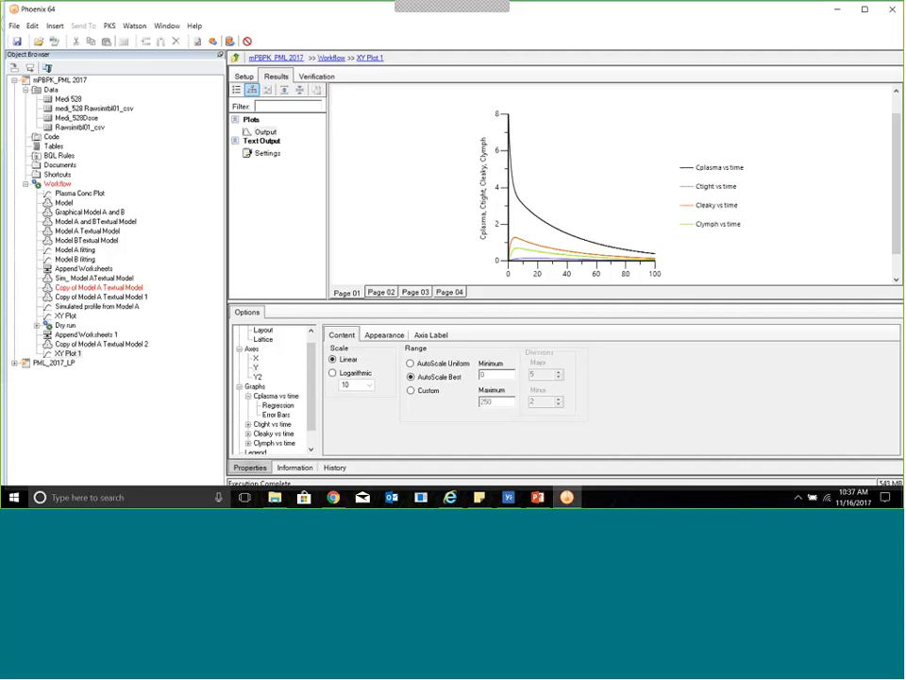
click(457, 293)
scroll(573, 238, down, 2)
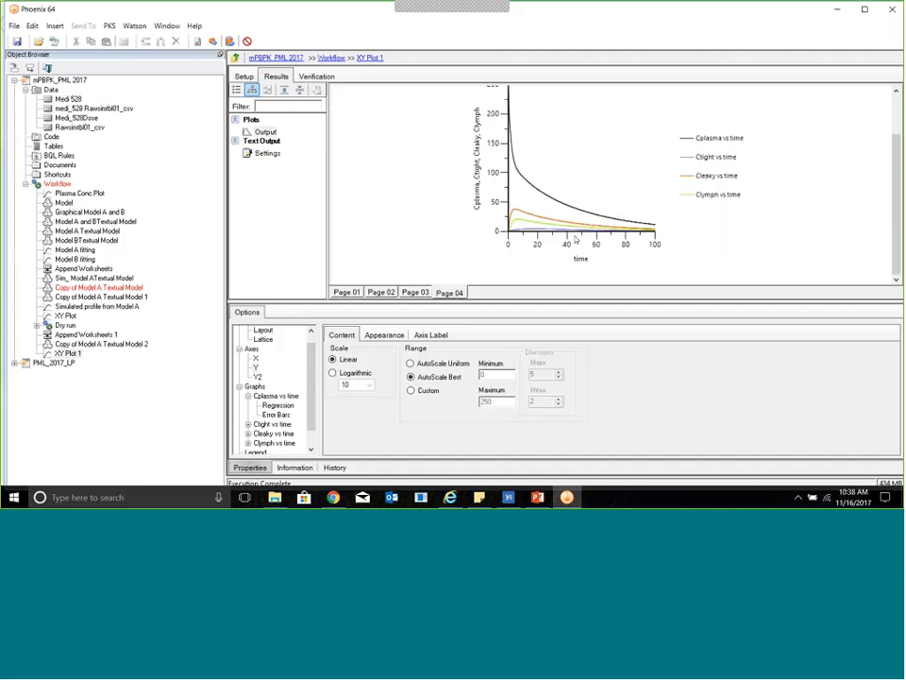
scroll(574, 239, up, 2)
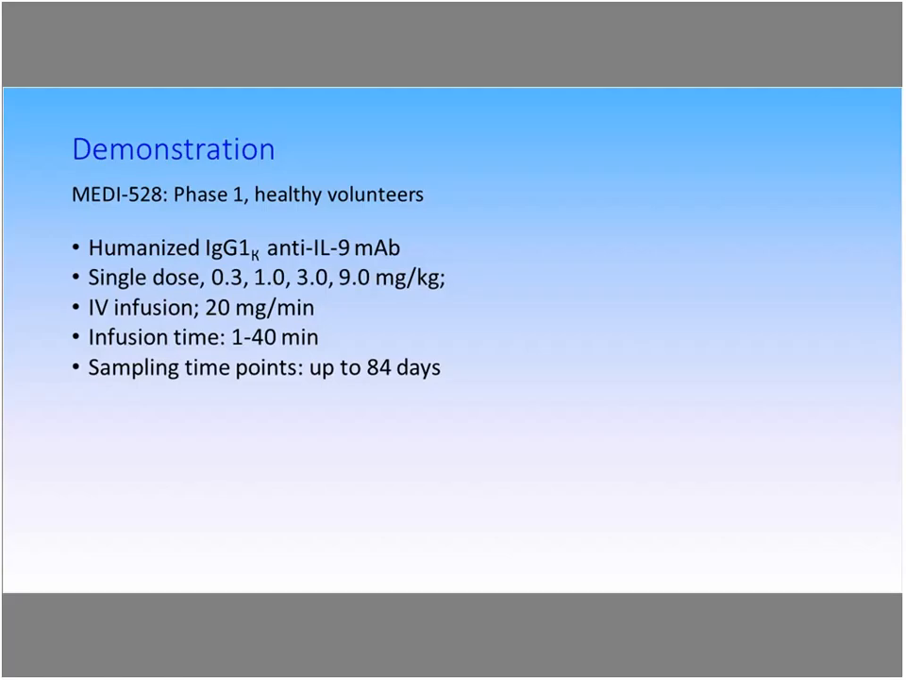
key(Right)
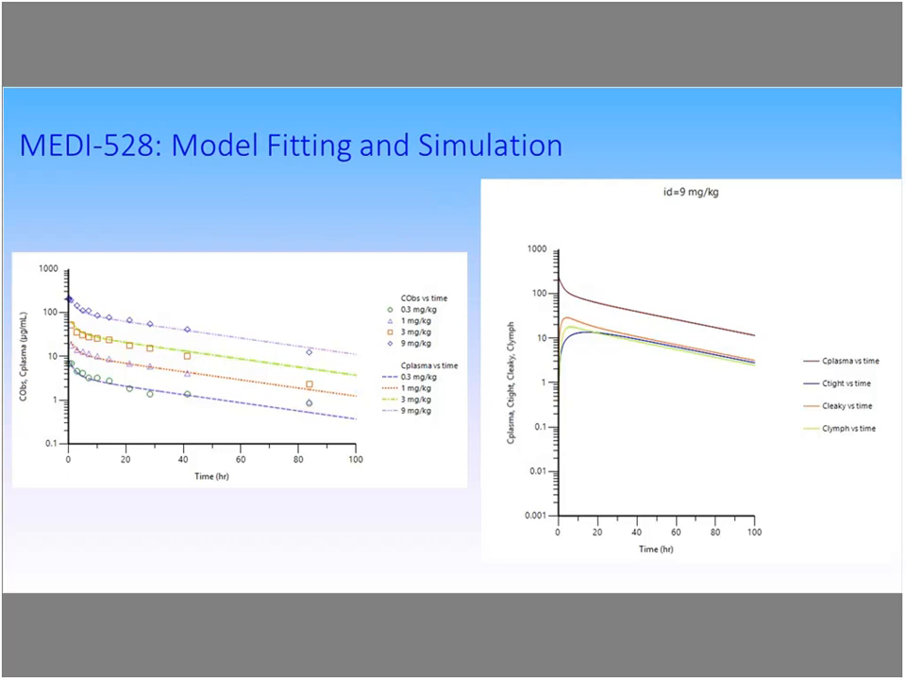
key(Right)
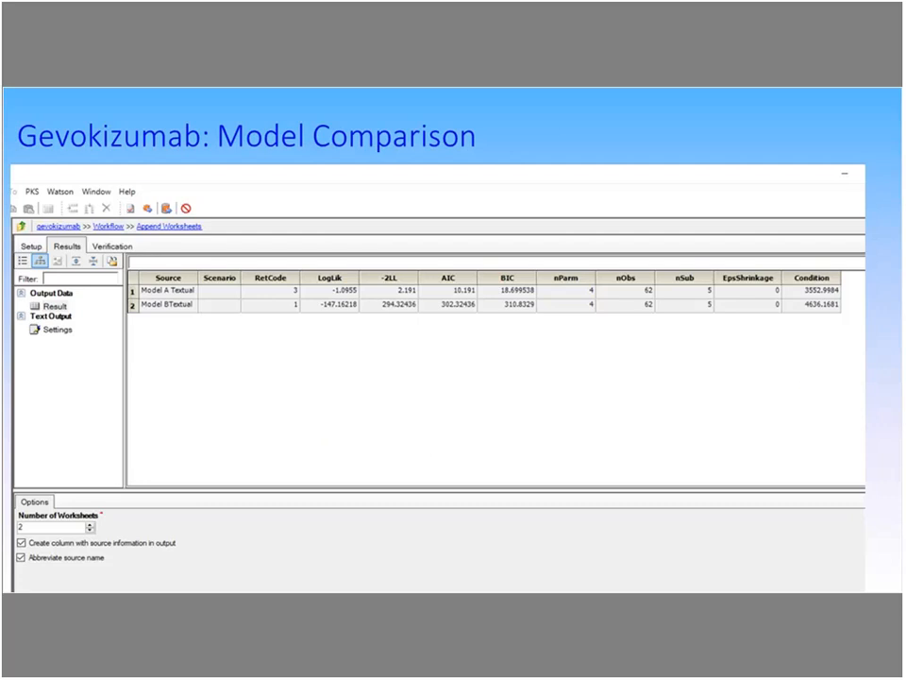